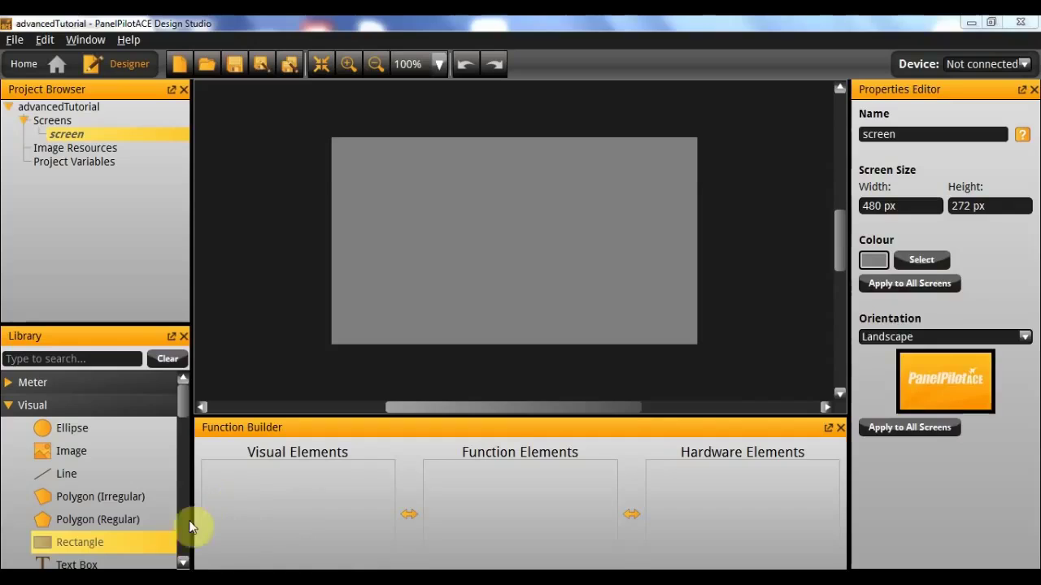
Place an orange rectangle on the screen and rename it 'background'
drag(160, 541, 510, 238)
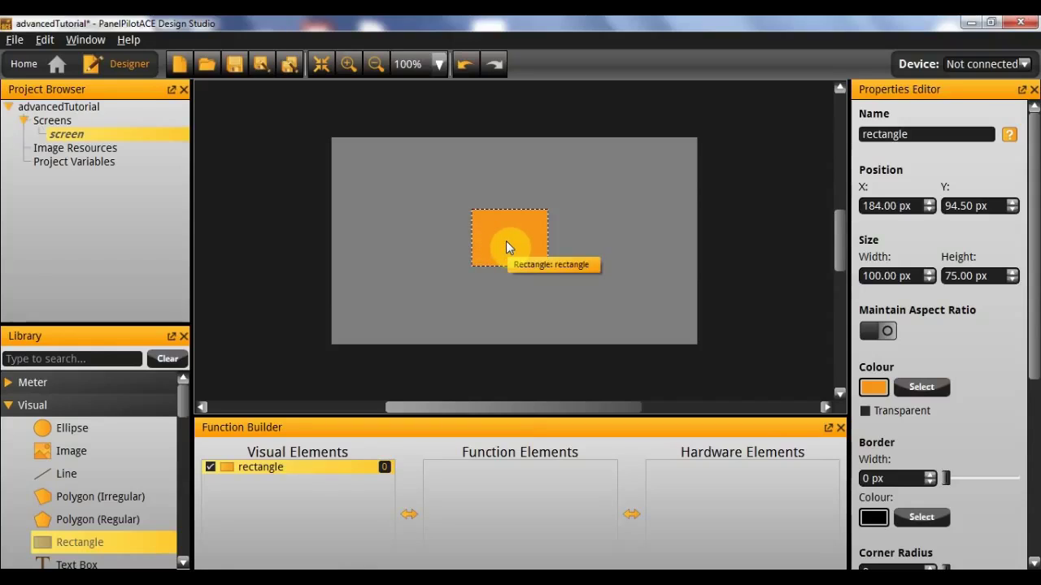
double_click(914, 135)
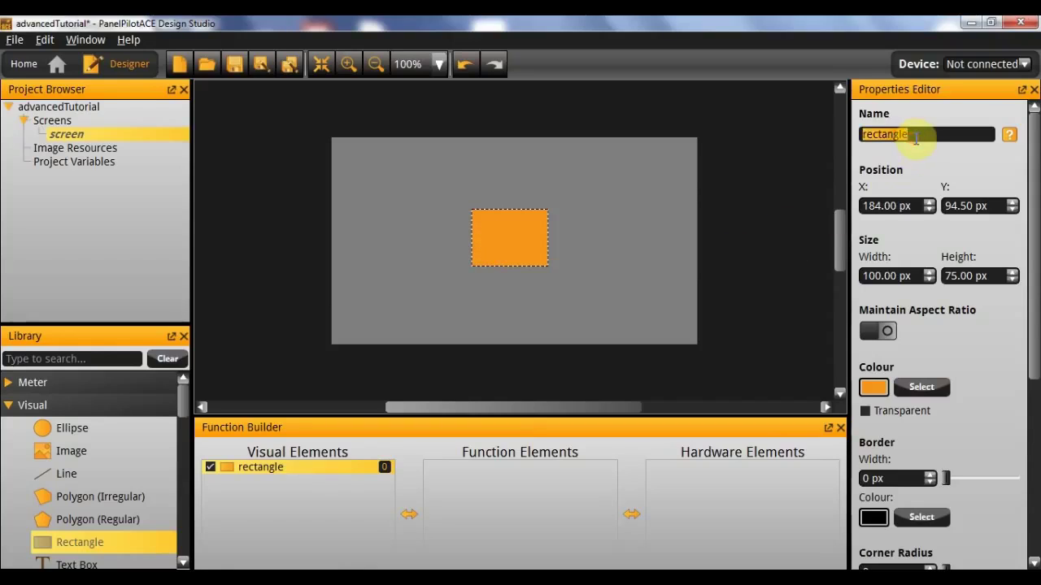
text(background)
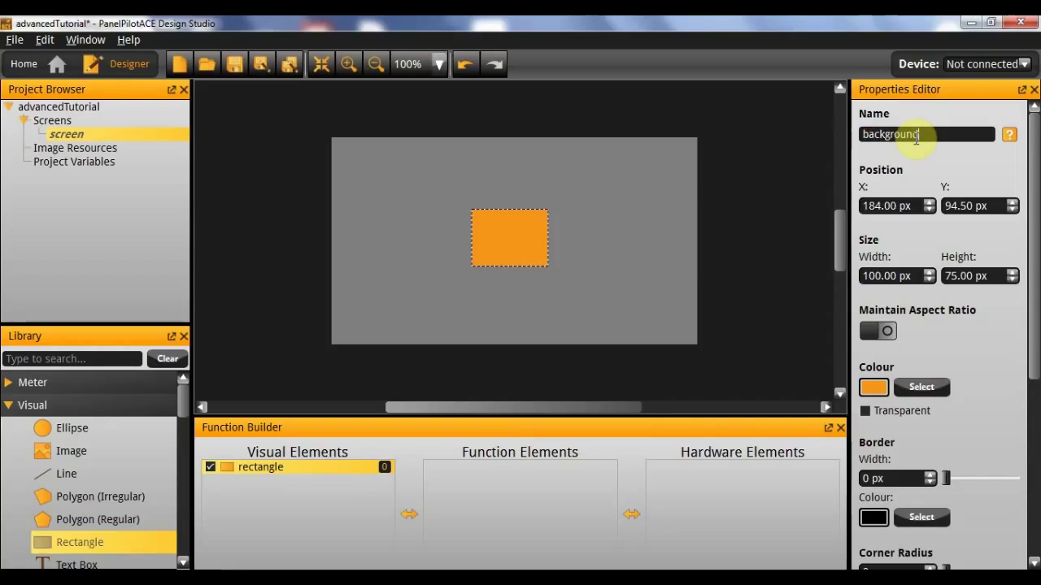
key(Return)
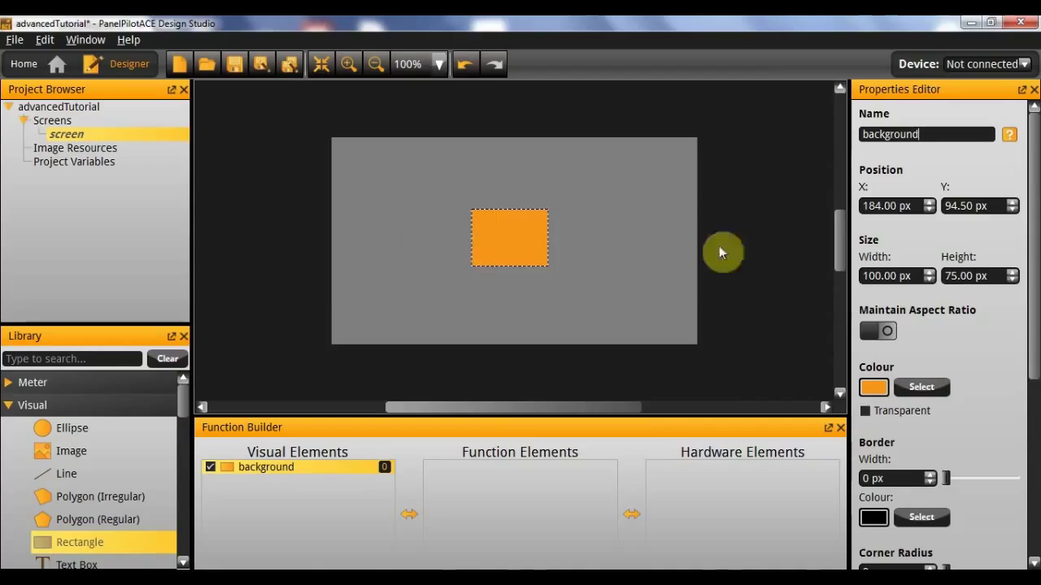
click(640, 258)
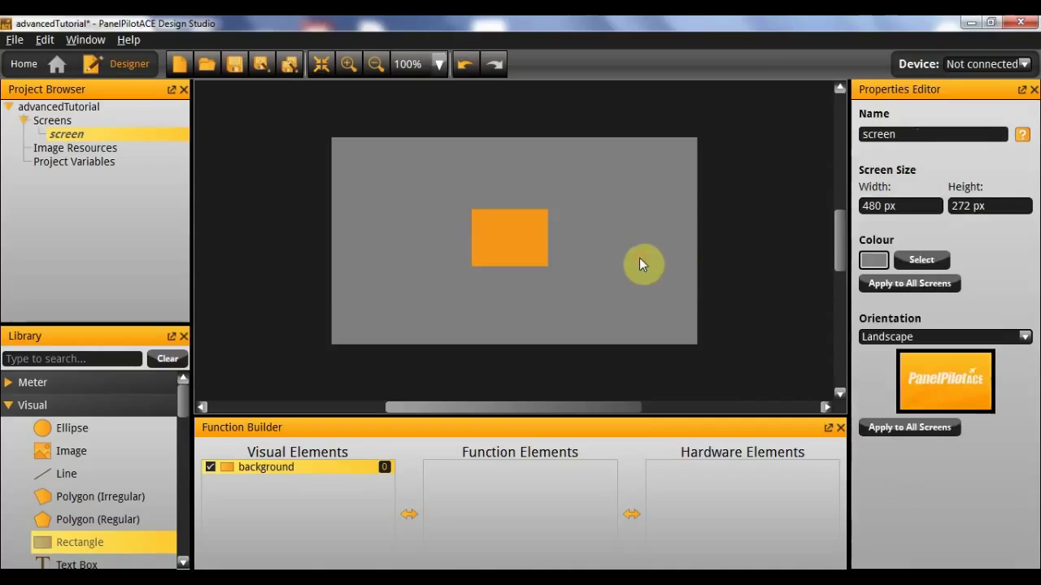
Resize the background rectangle to 440 px wide by 232 px high
click(518, 238)
click(878, 277)
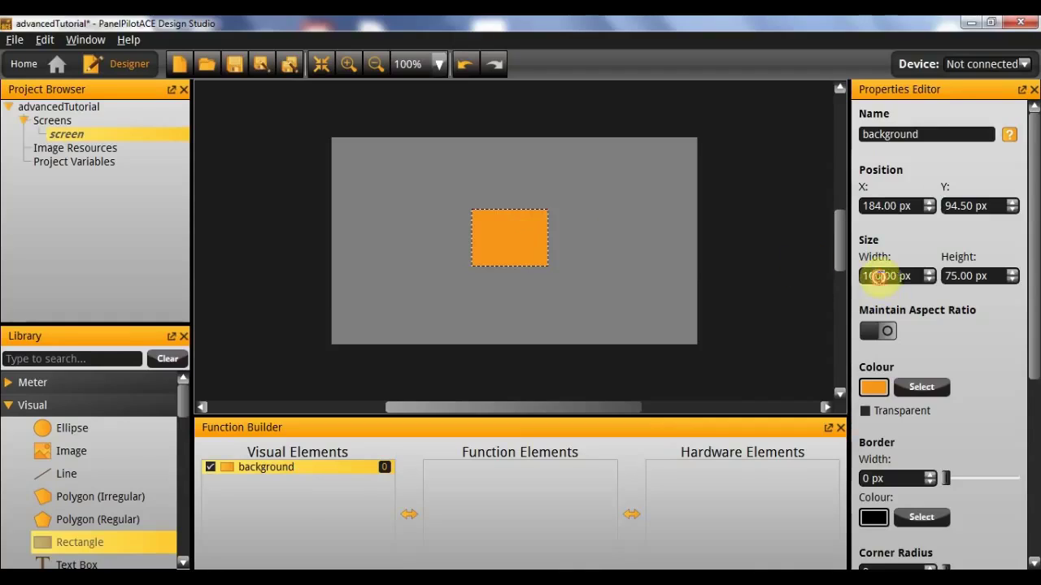
double_click(878, 276)
text(44)
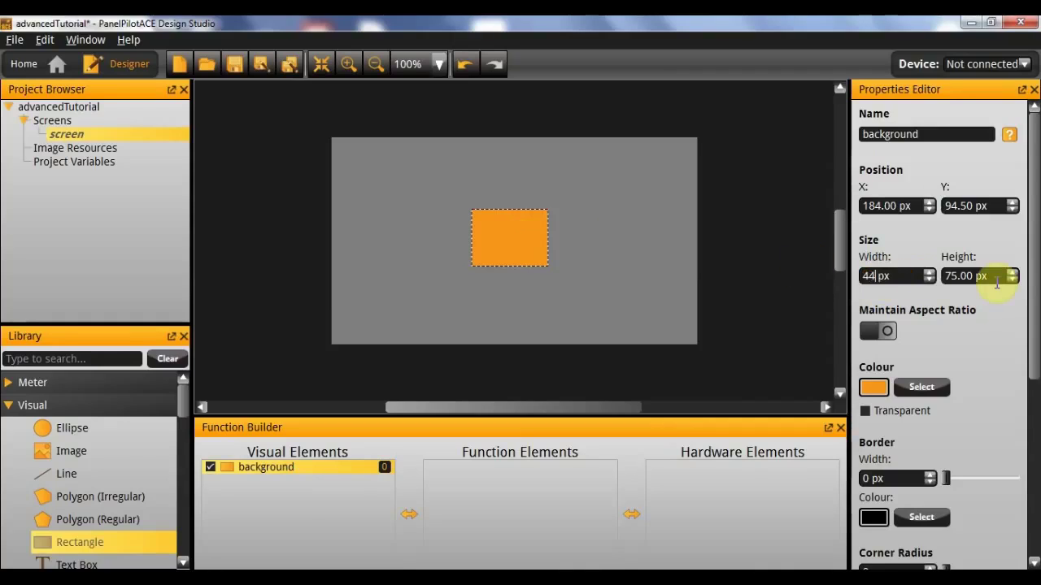
key(Return)
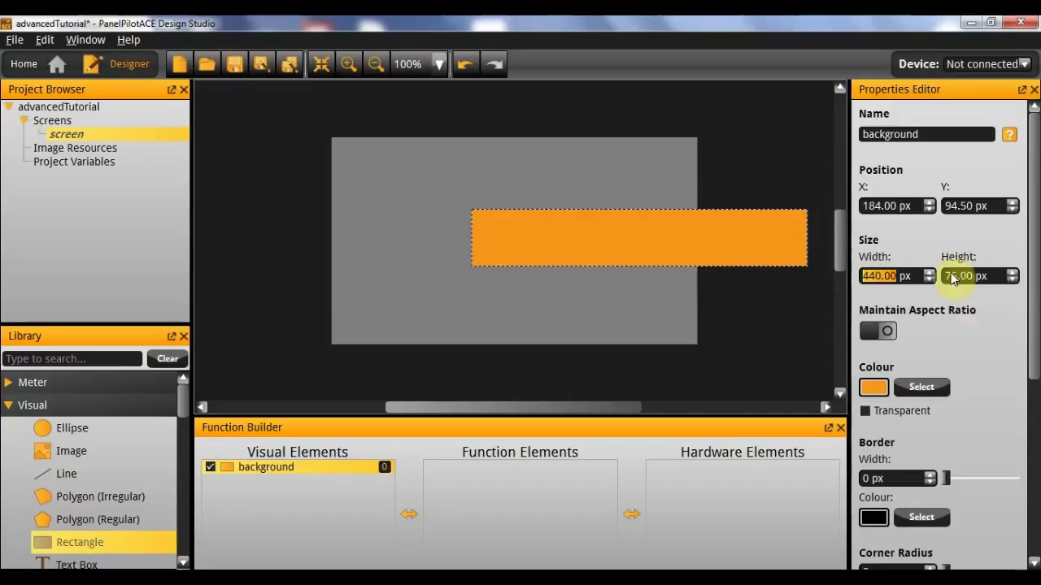
drag(984, 277, 950, 271)
text(232)
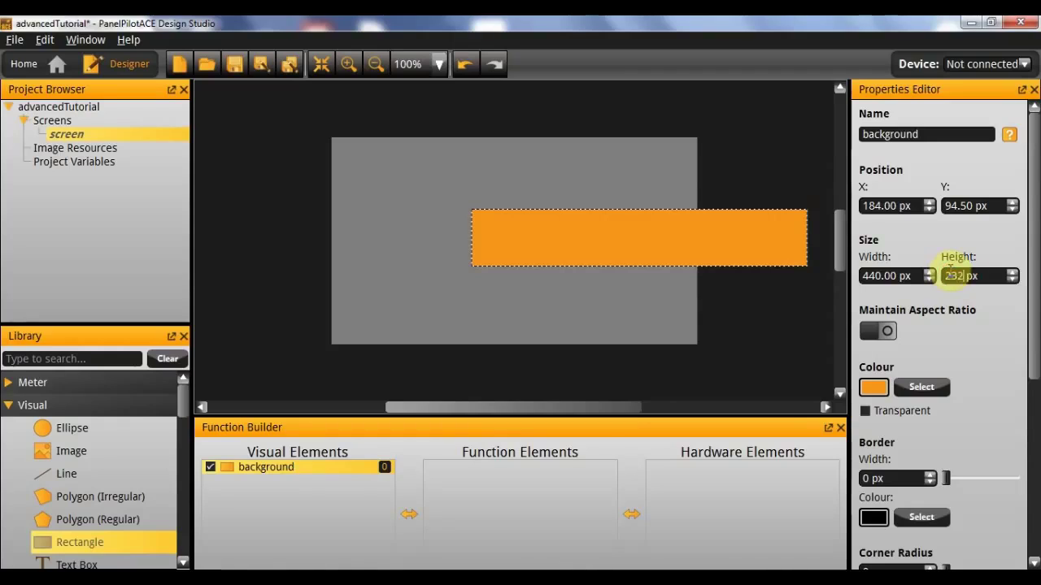
key(Return)
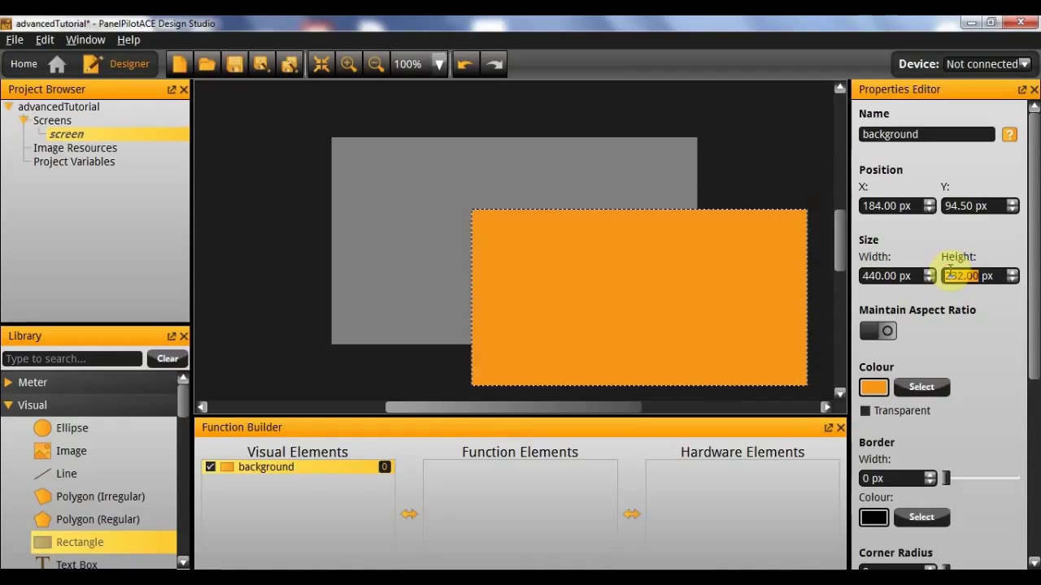
Position the background rectangle at X 20 px, Y 20 px
click(883, 200)
drag(883, 199, 863, 202)
text(200)
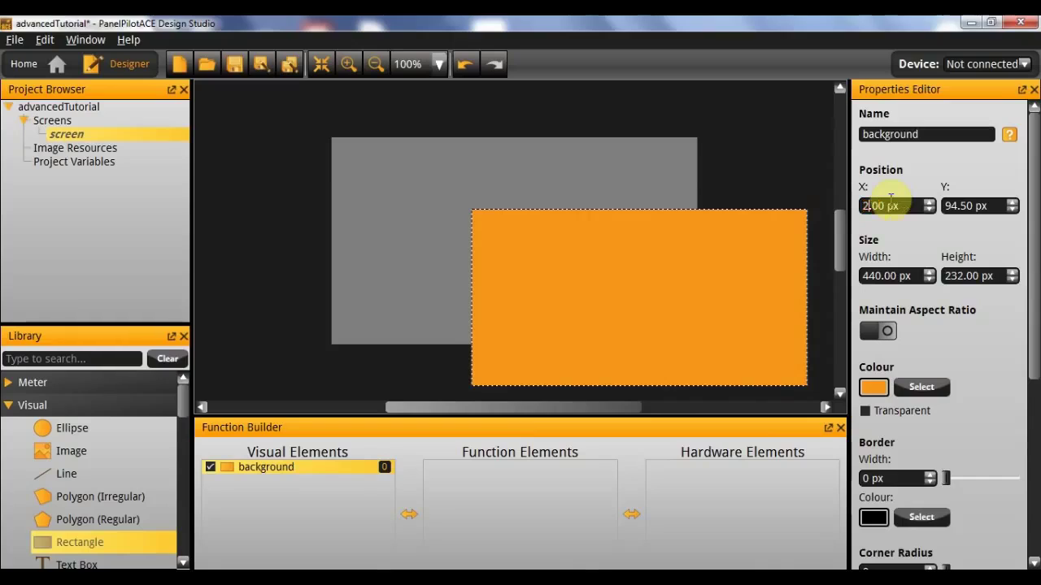
key(Return)
click(967, 205)
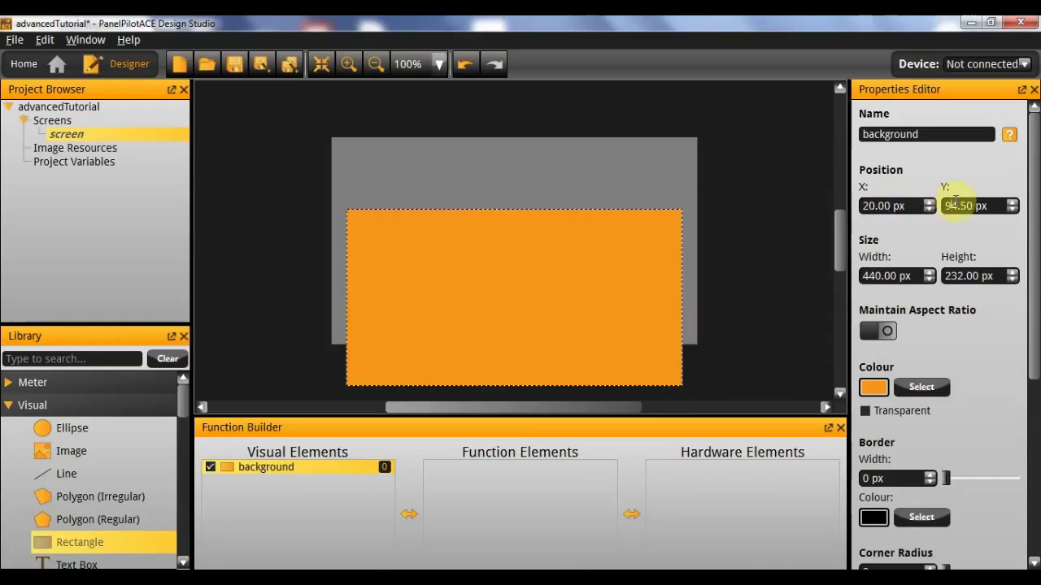
drag(968, 205, 955, 203)
text(20)
key(Delete)
key(Delete)
key(Delete)
key(Return)
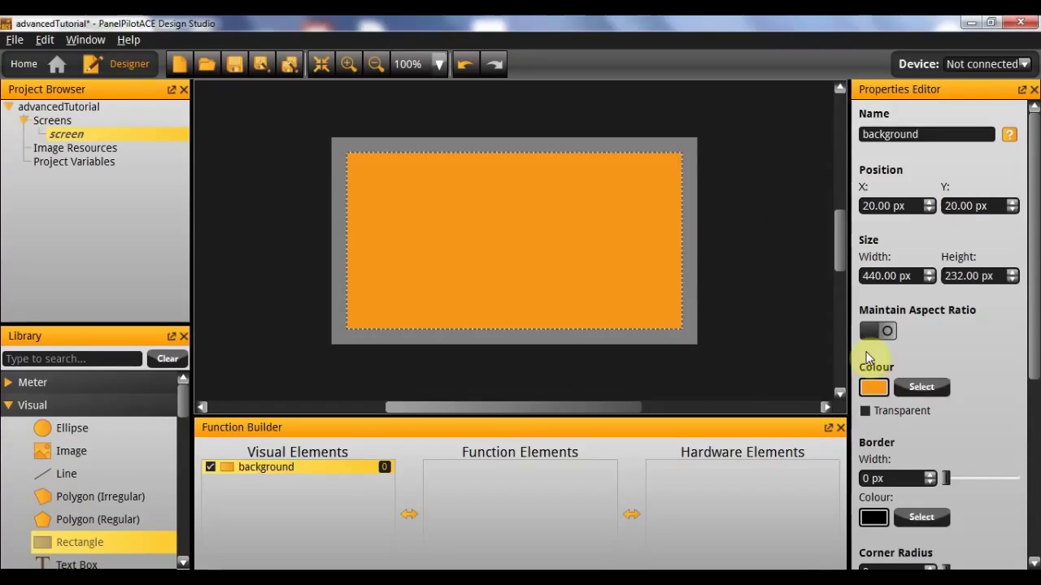
Colour the background rectangle with the saved dark grey swatch
click(927, 389)
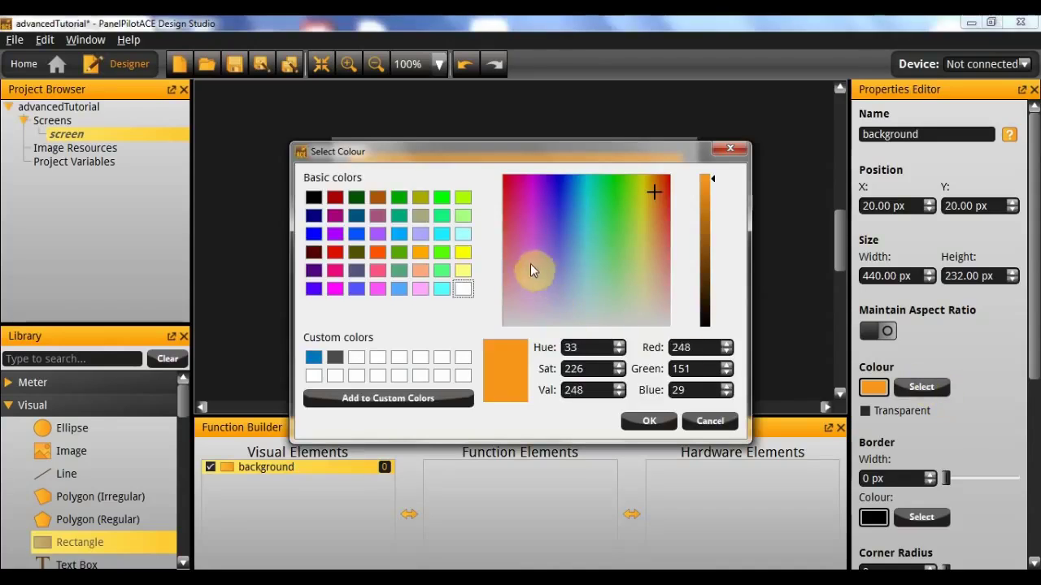
click(334, 358)
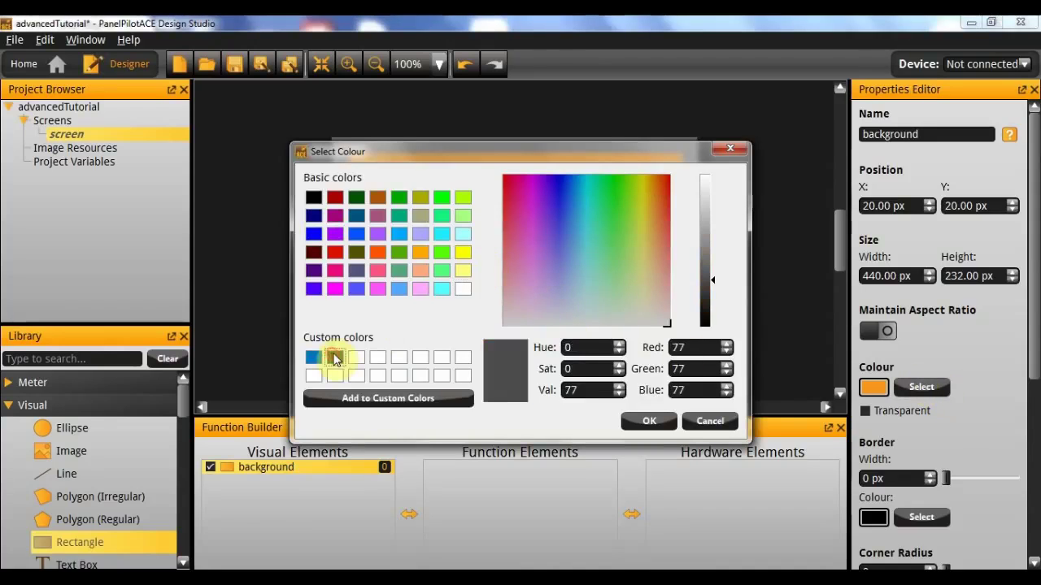
click(638, 420)
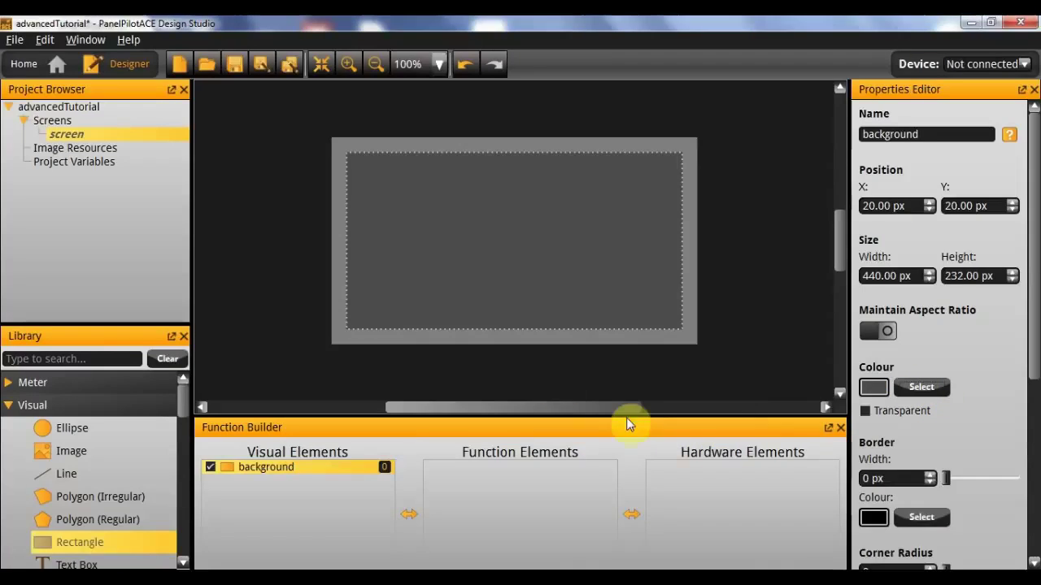
Set the screen colour to black
click(528, 342)
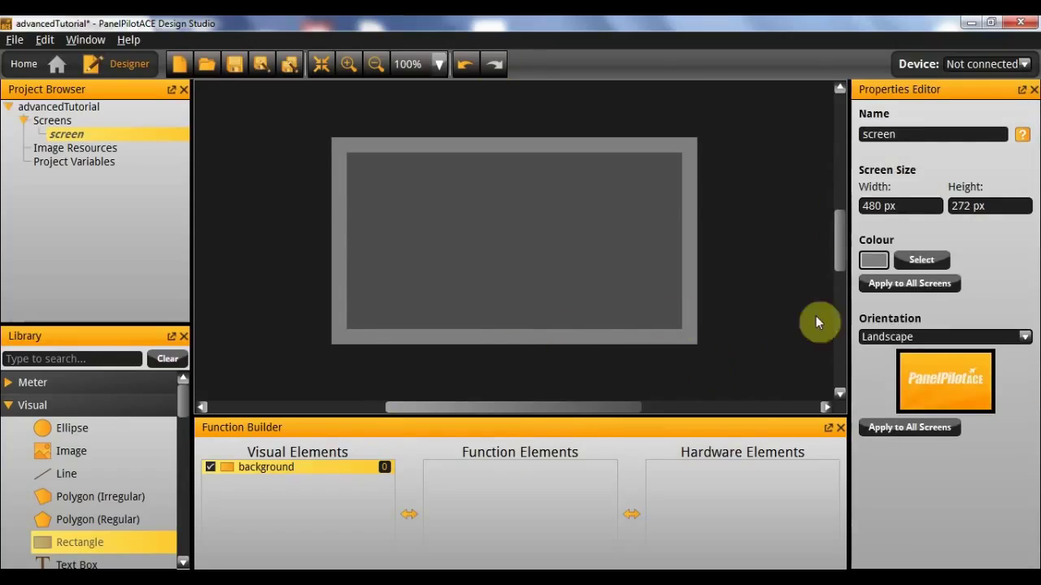
click(923, 260)
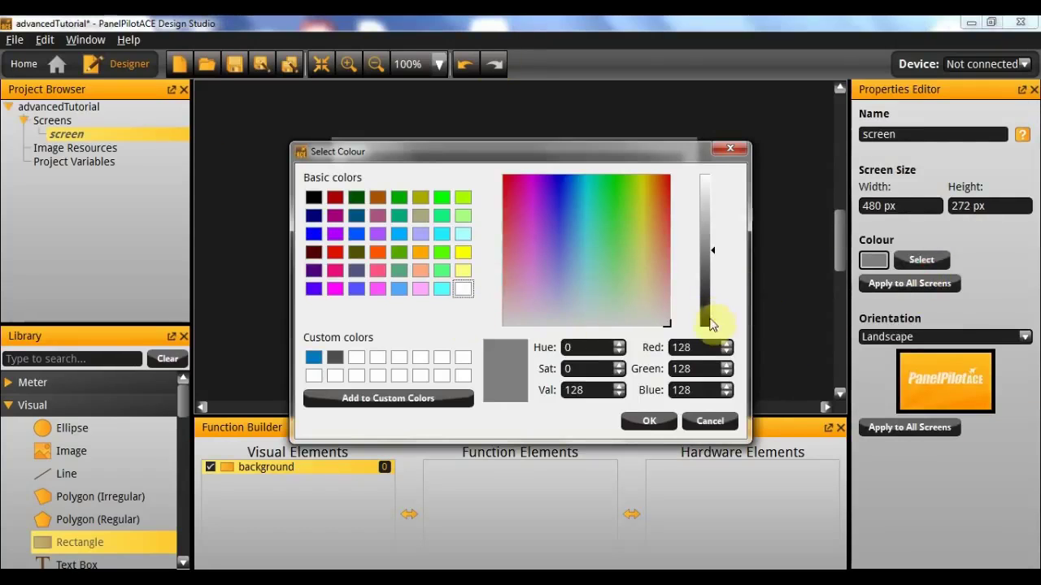
click(710, 325)
click(648, 421)
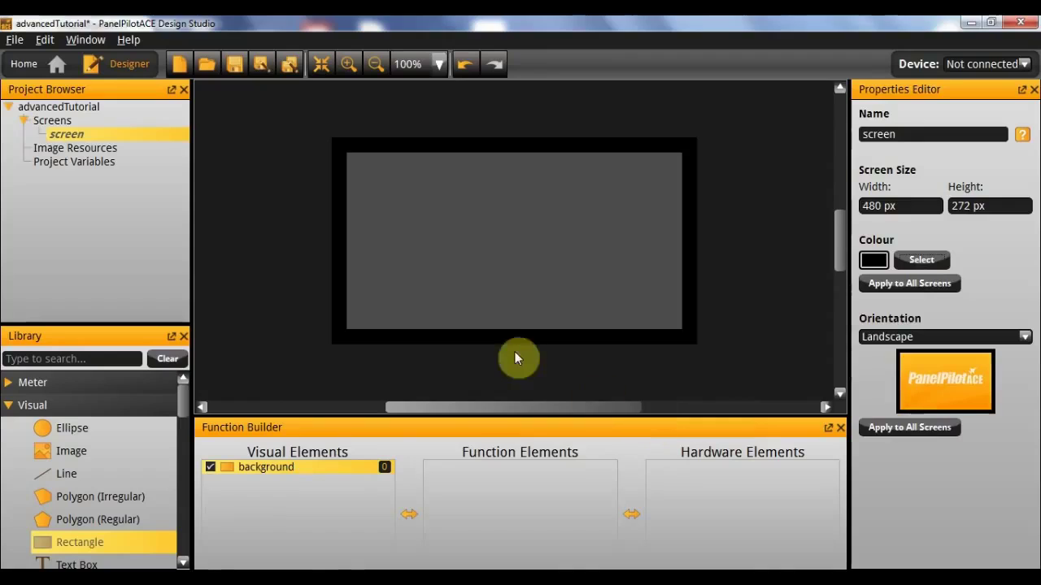
click(556, 325)
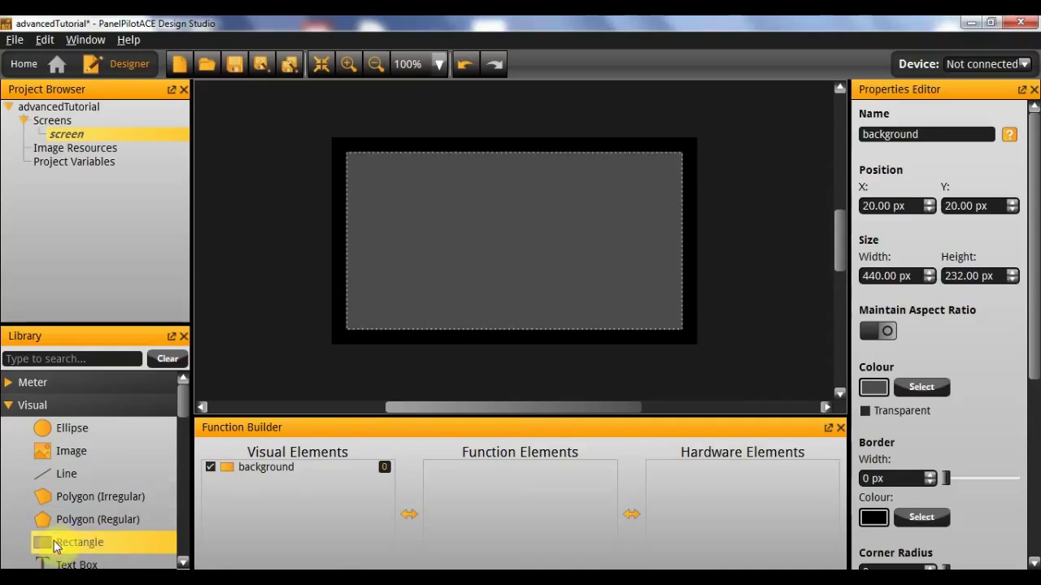
Add a second rectangle with a linear gradient fill and move the gradient element aside
drag(54, 546, 420, 231)
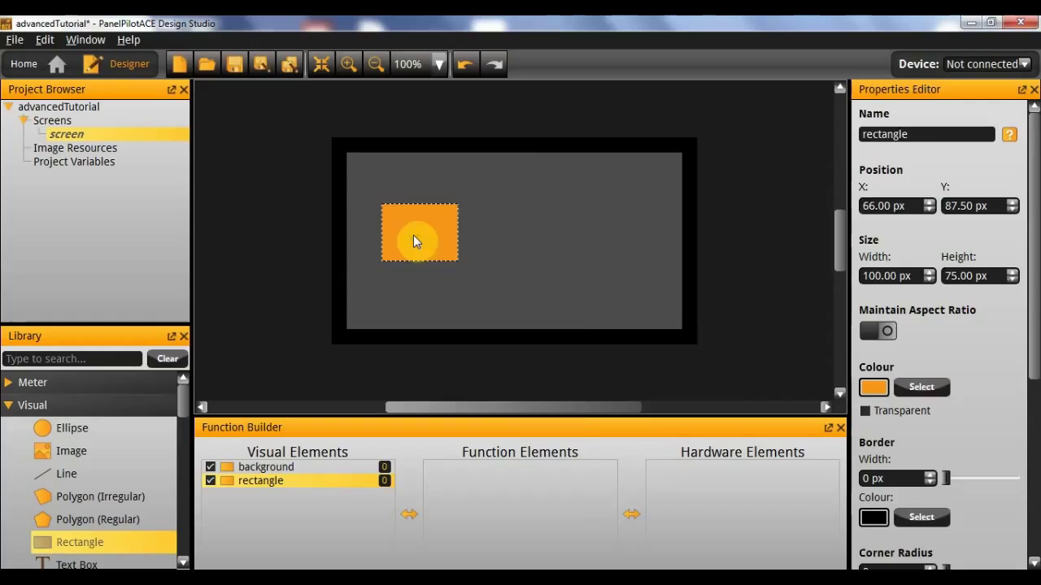
right_click(413, 235)
mouse_move(529, 395)
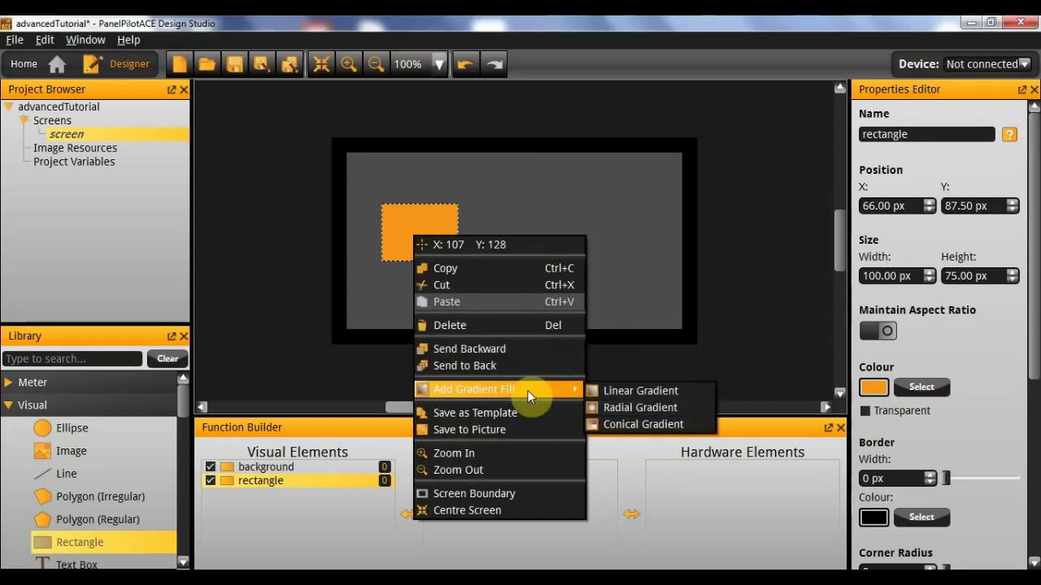
click(605, 391)
drag(419, 260, 521, 245)
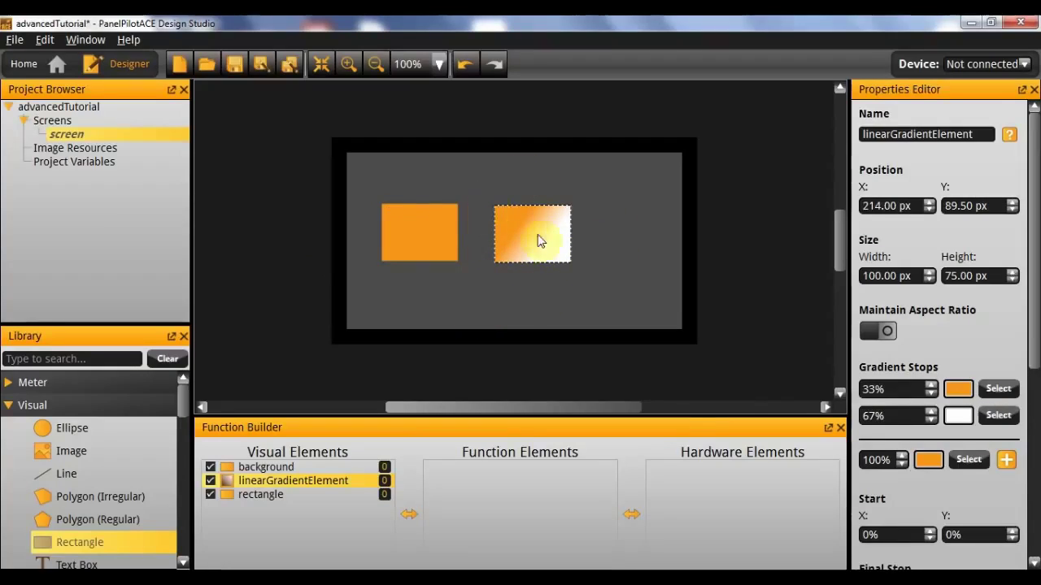
Delete the plain orange rectangle and shift the gradient rectangle up and right
click(423, 229)
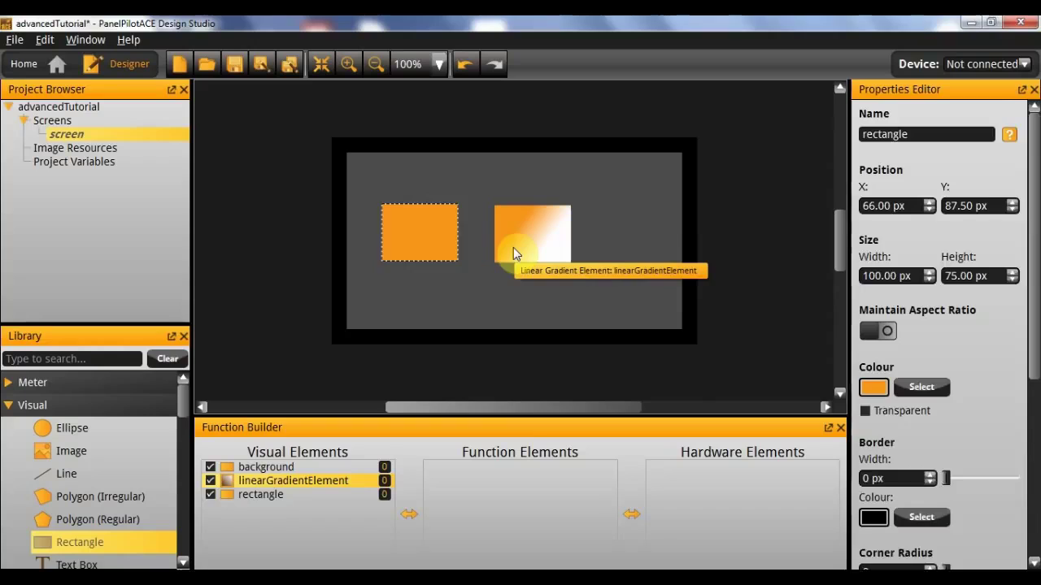
key(Delete)
drag(513, 248, 526, 239)
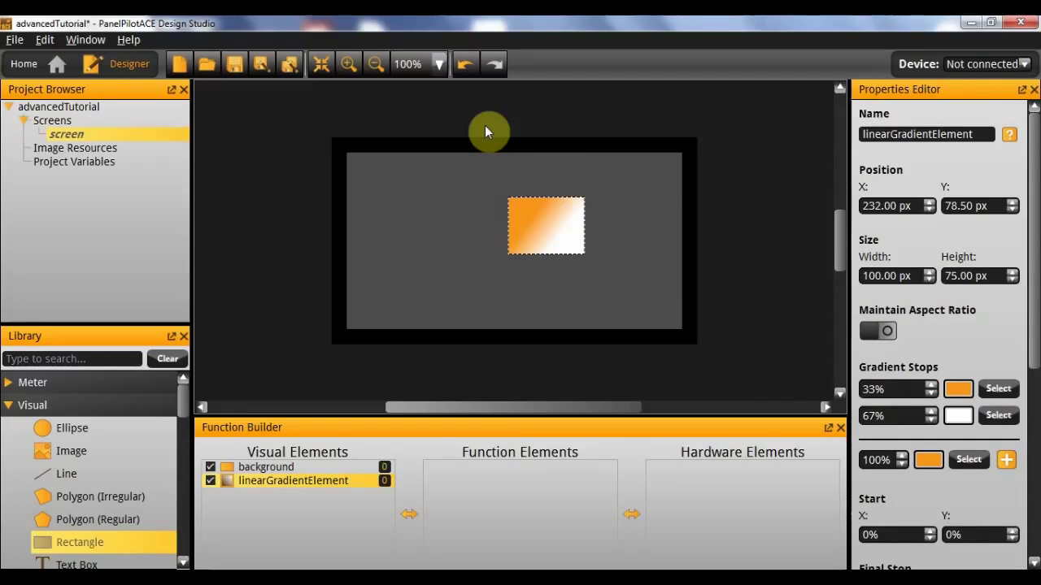
Rename the gradient element 'labelBackground' and move it to the screen's left side at 194 × 106.5 px
double_click(968, 133)
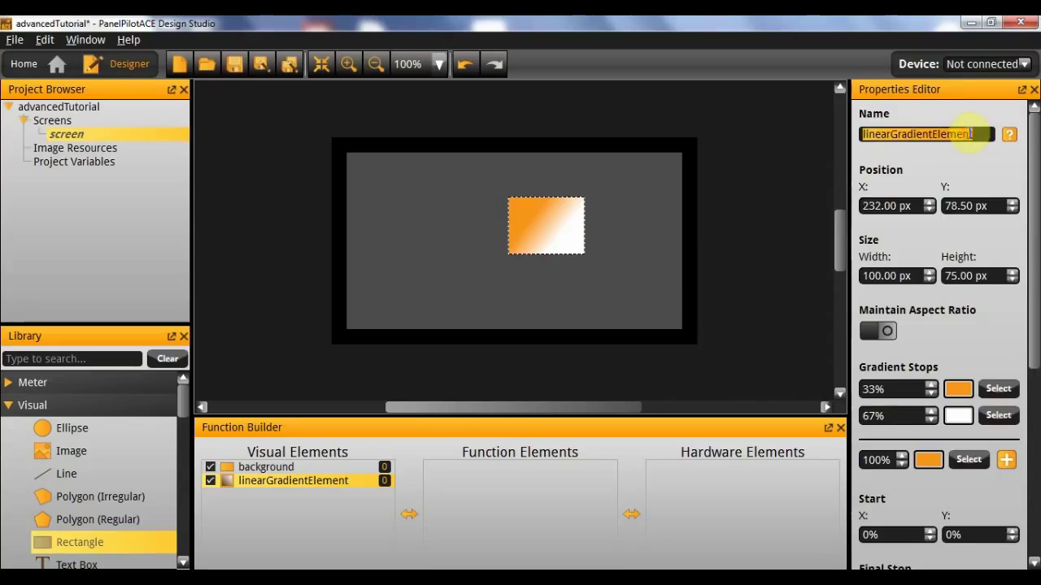
text(labelBackground)
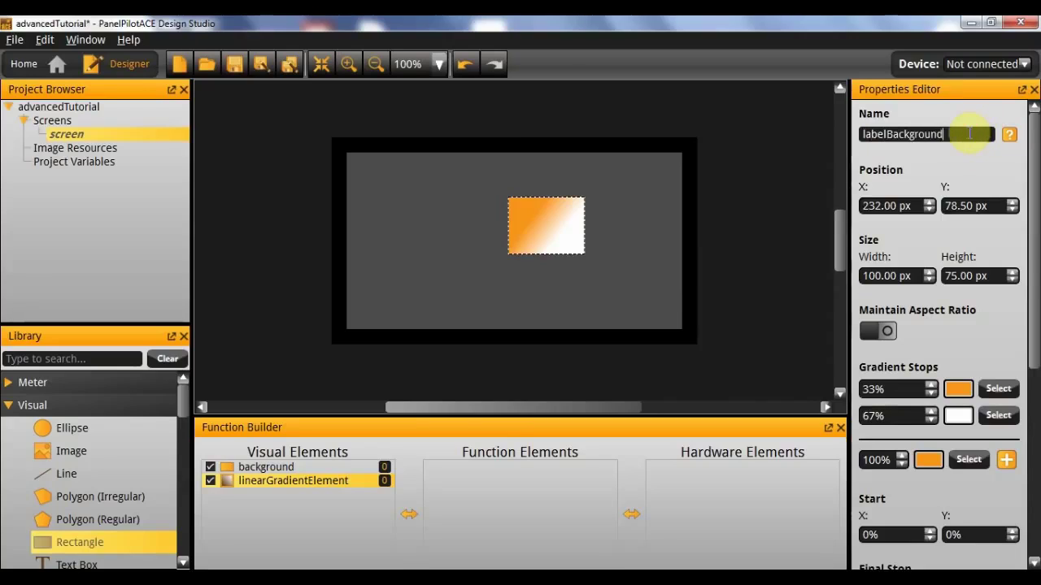
key(Return)
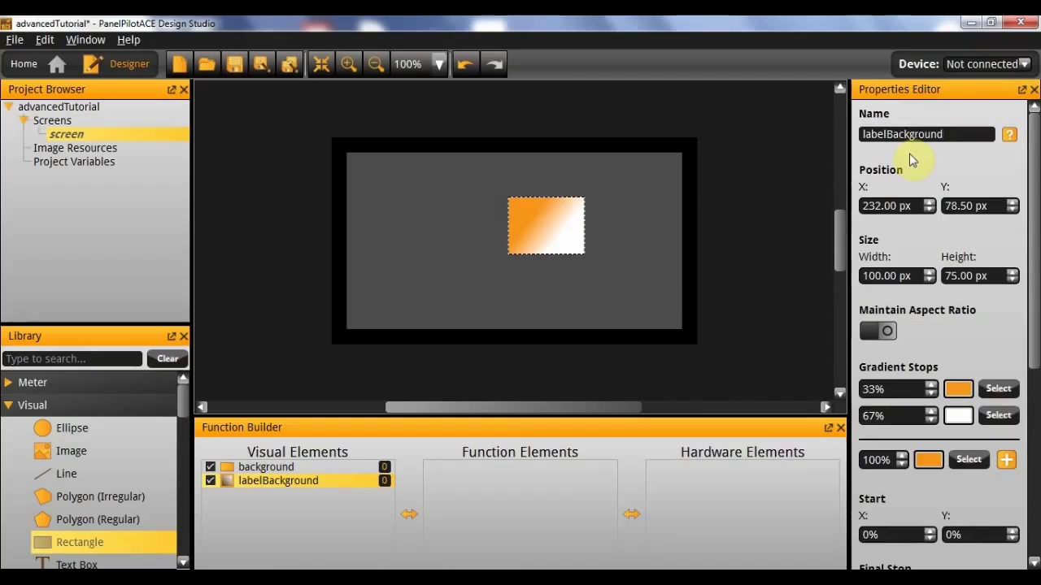
click(656, 261)
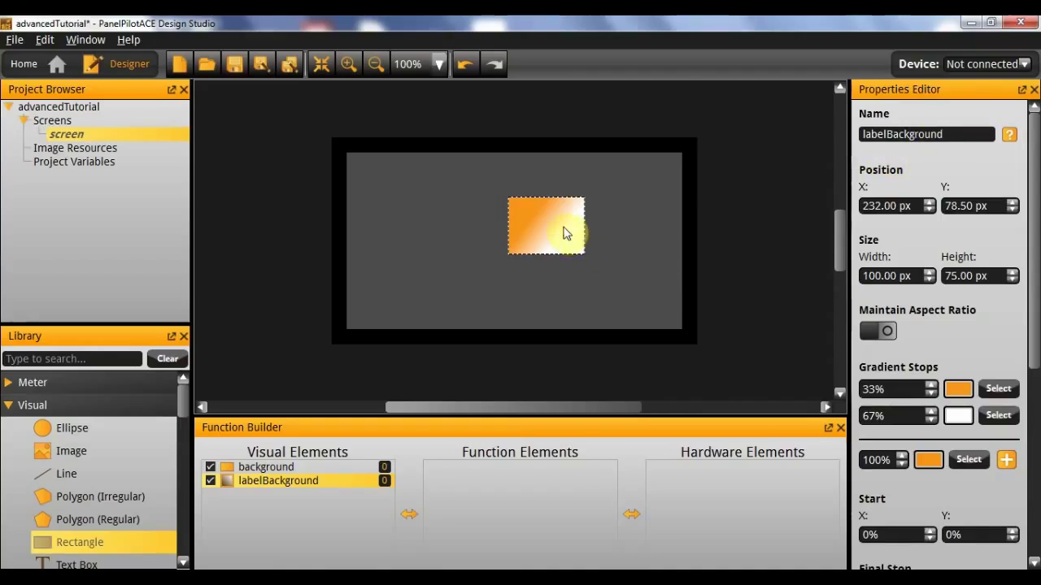
drag(554, 233, 514, 269)
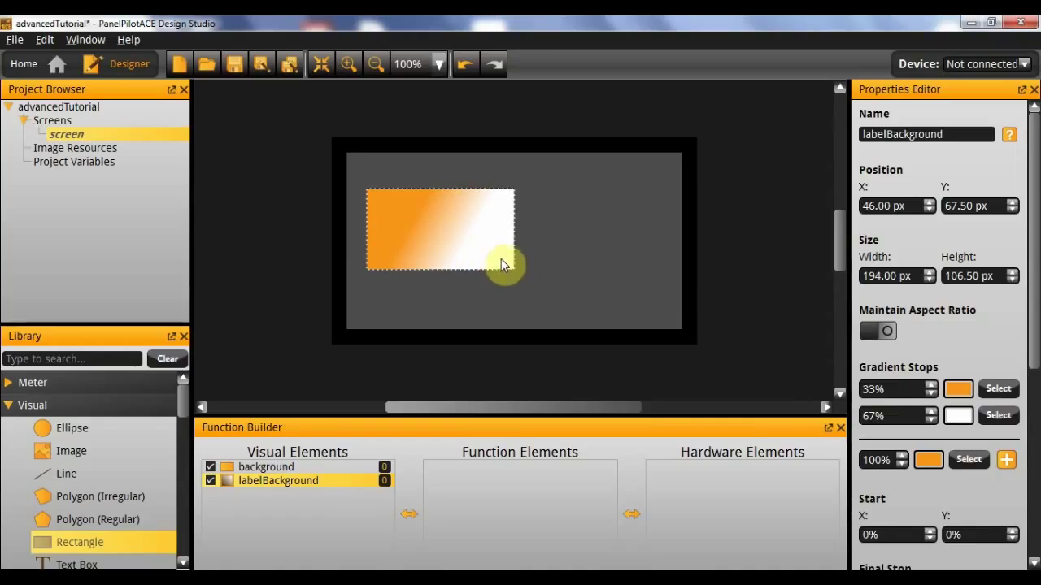
Save the current orange and a darker brown as custom colours
click(993, 389)
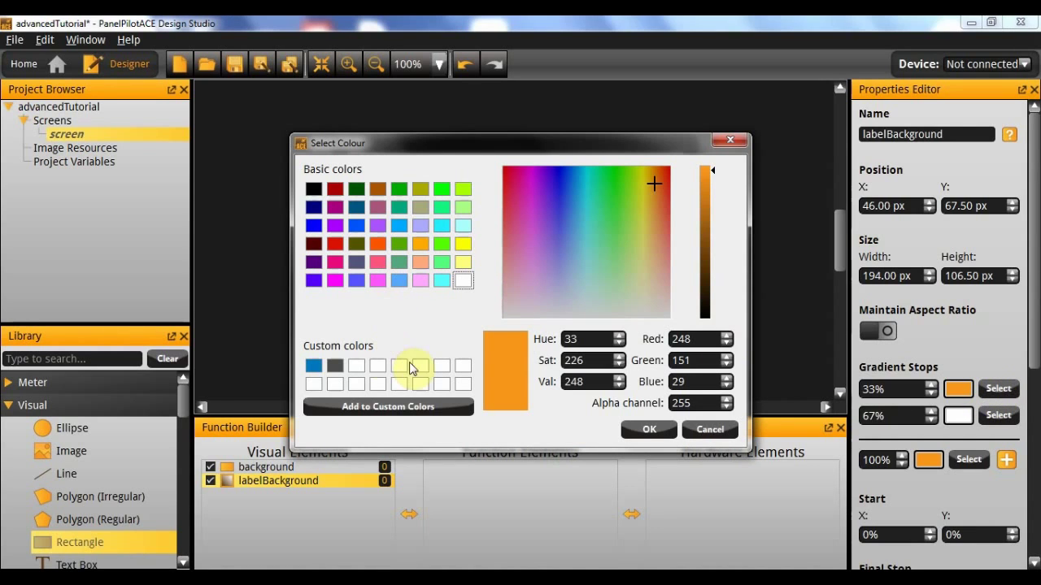
click(396, 409)
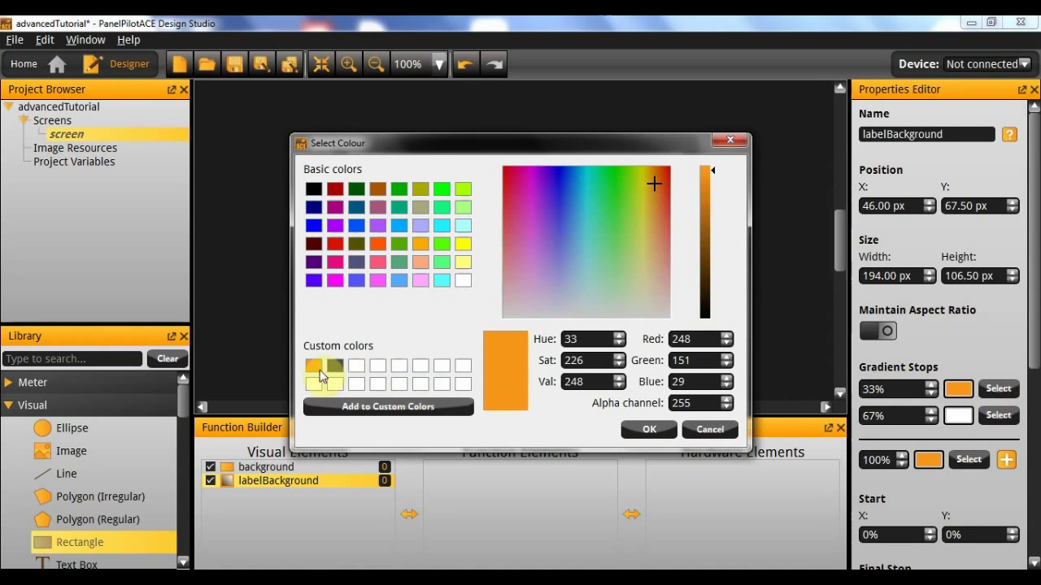
click(708, 223)
drag(708, 227, 711, 231)
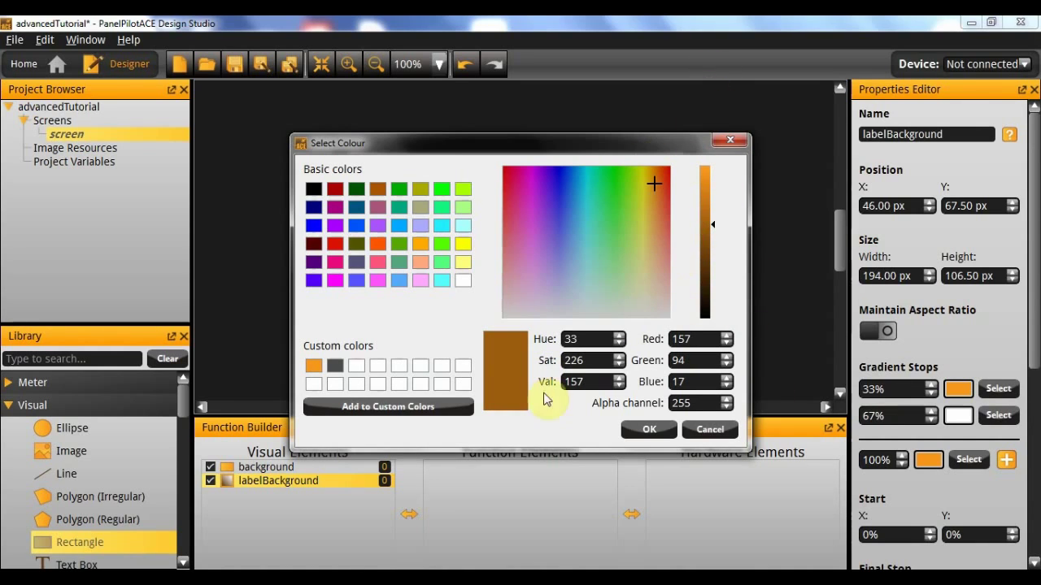
click(429, 408)
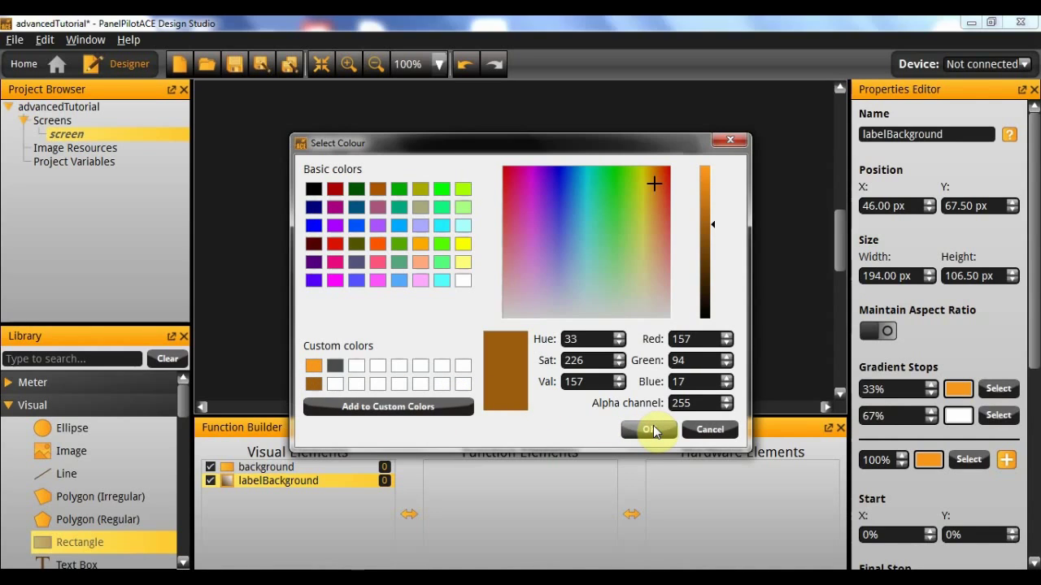
click(653, 430)
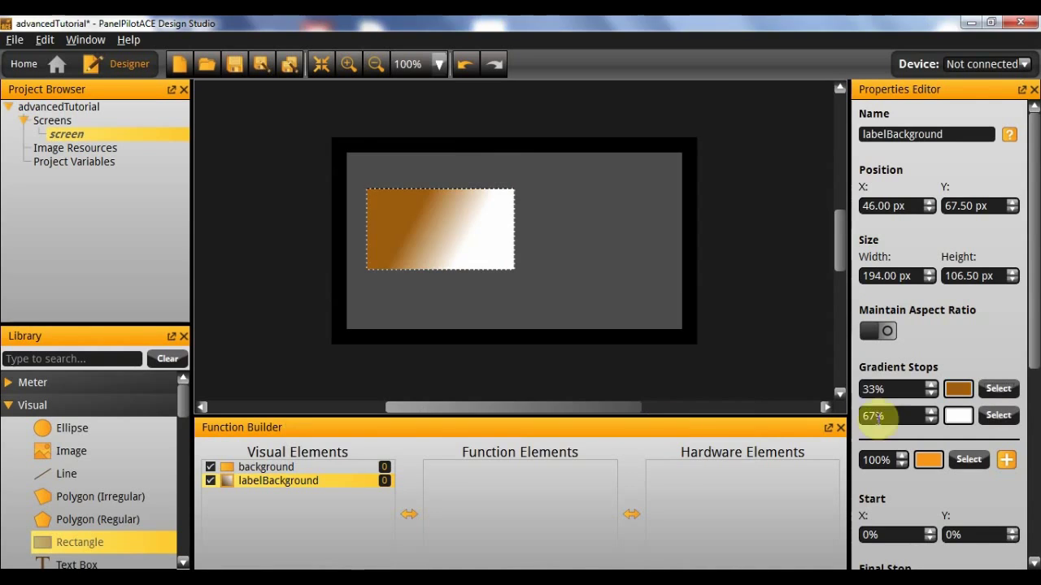
Set the 33% stop to orange, the 67% stop to brown, and resize to about 203 × 103.5 px
click(998, 390)
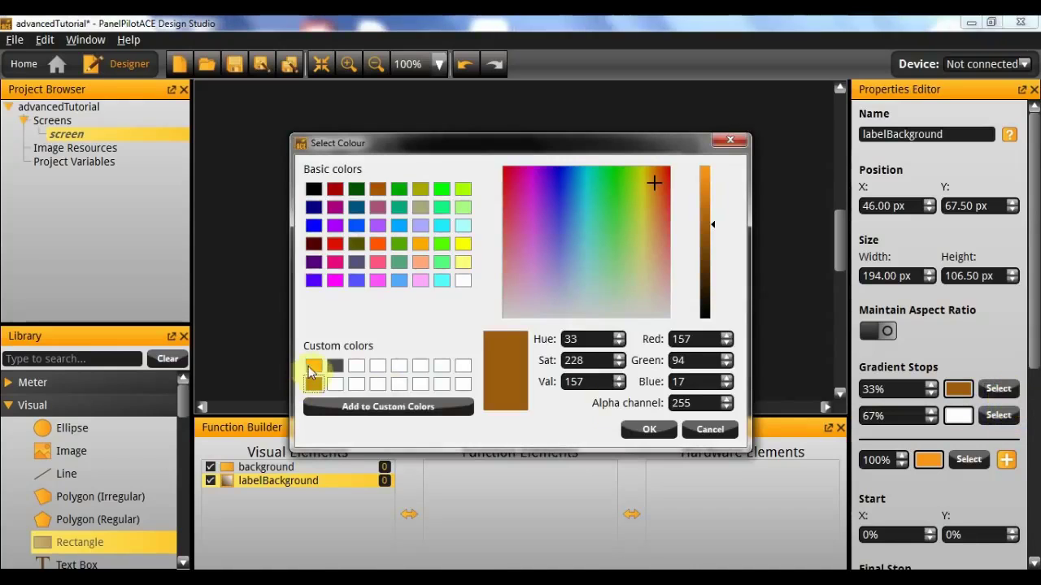
click(314, 365)
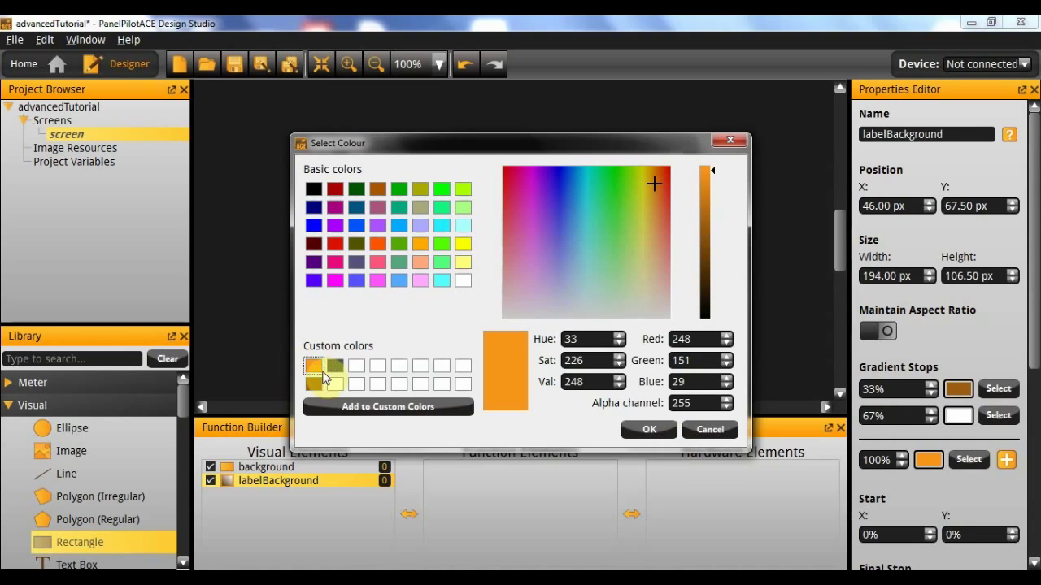
click(649, 429)
click(998, 416)
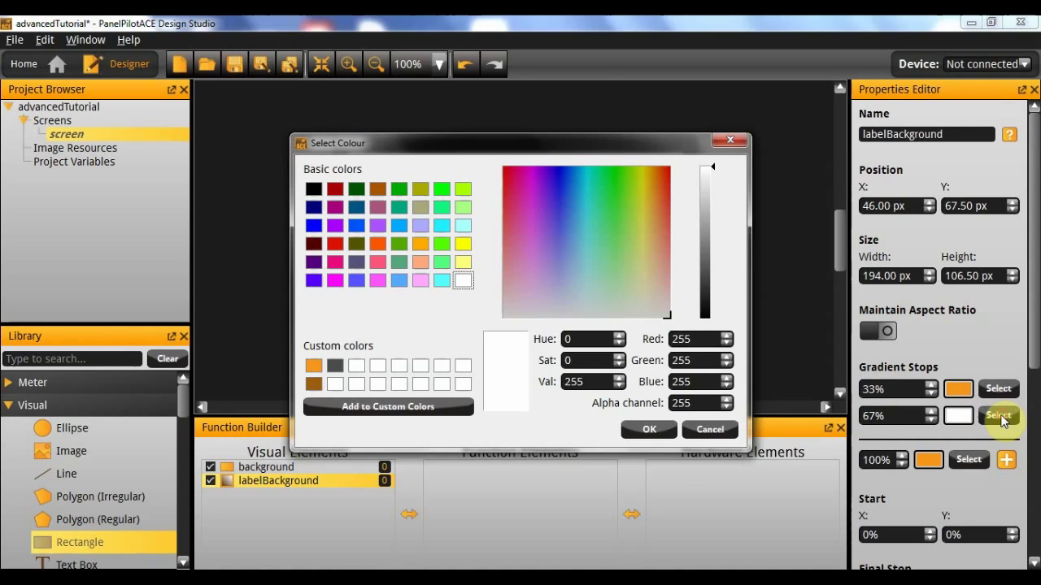
click(314, 384)
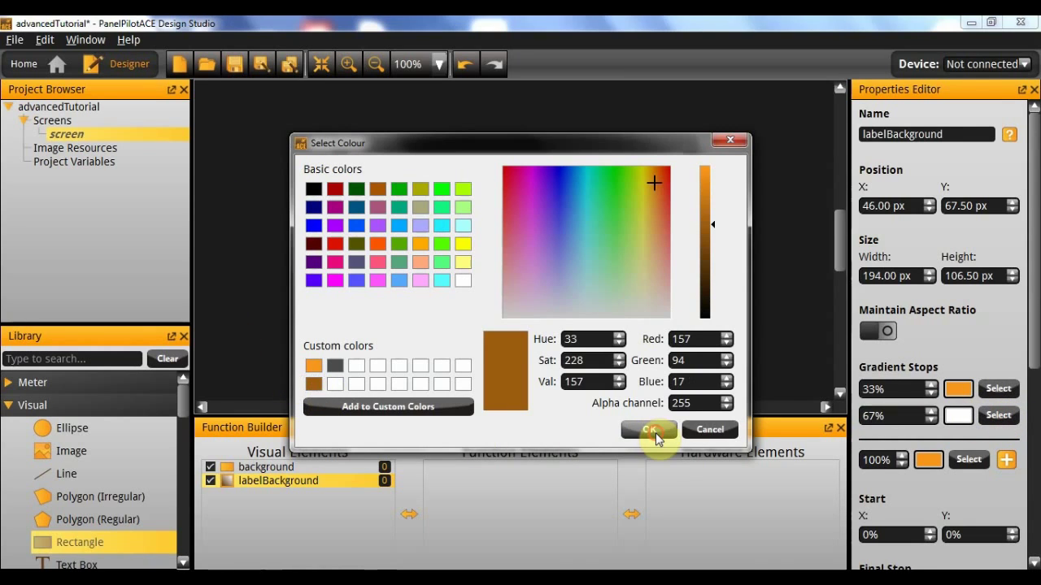
click(649, 429)
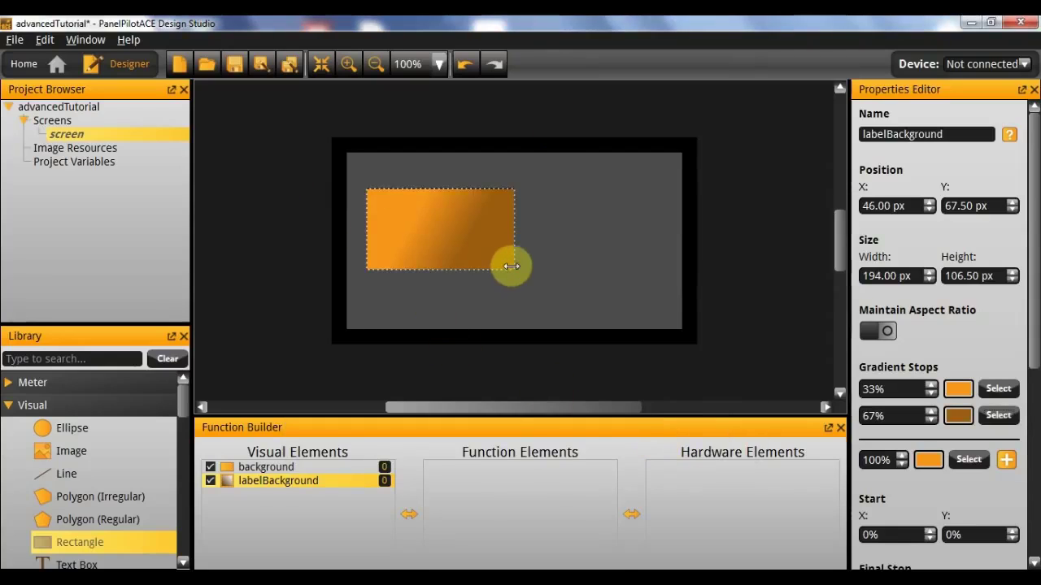
drag(511, 266, 513, 249)
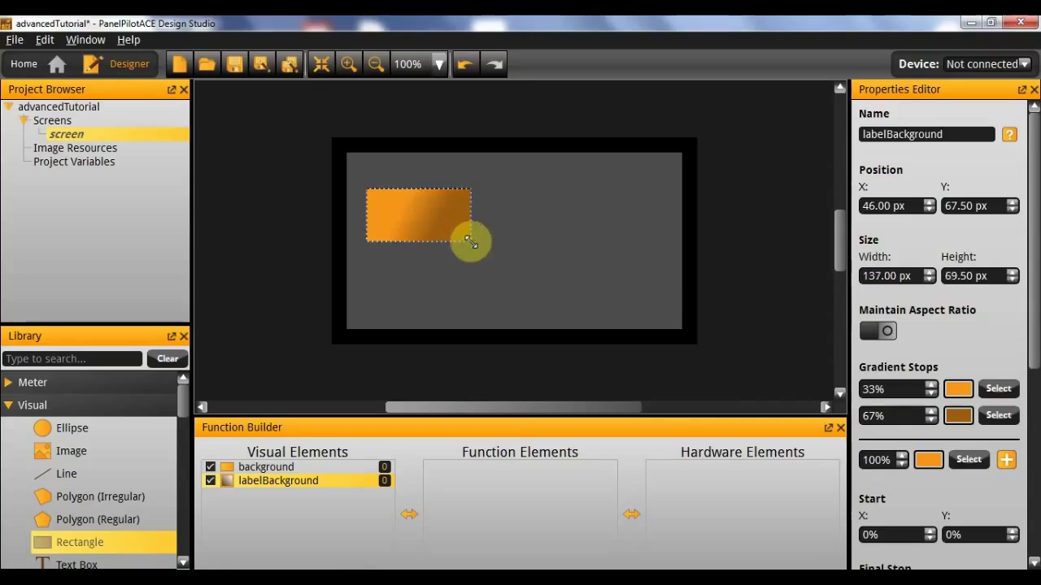
drag(470, 241, 521, 267)
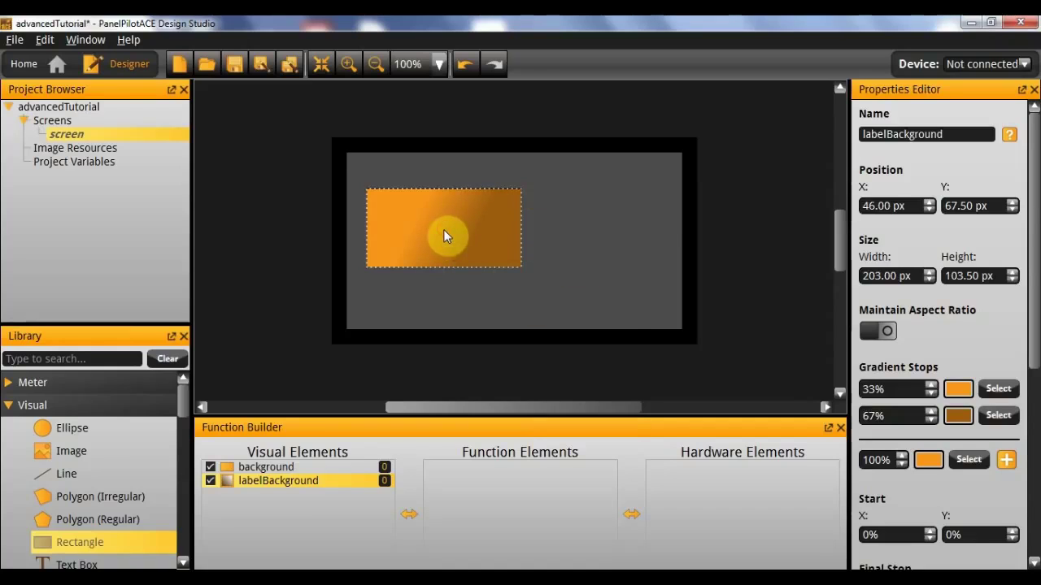
Copy and paste labelBackground, then place the half-width copy, labelBackground1, to its right
right_click(464, 229)
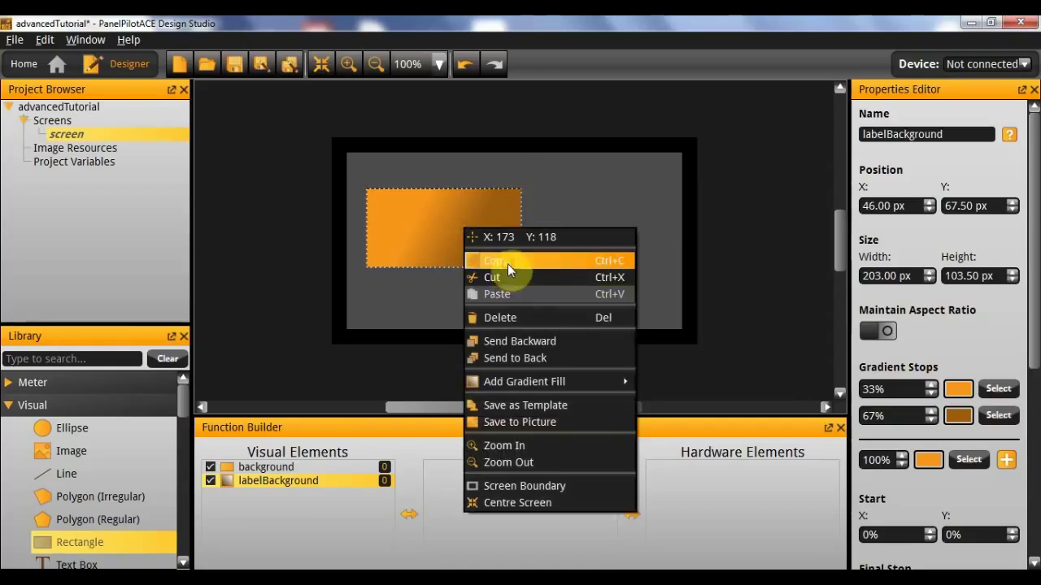
click(507, 262)
right_click(483, 232)
click(527, 298)
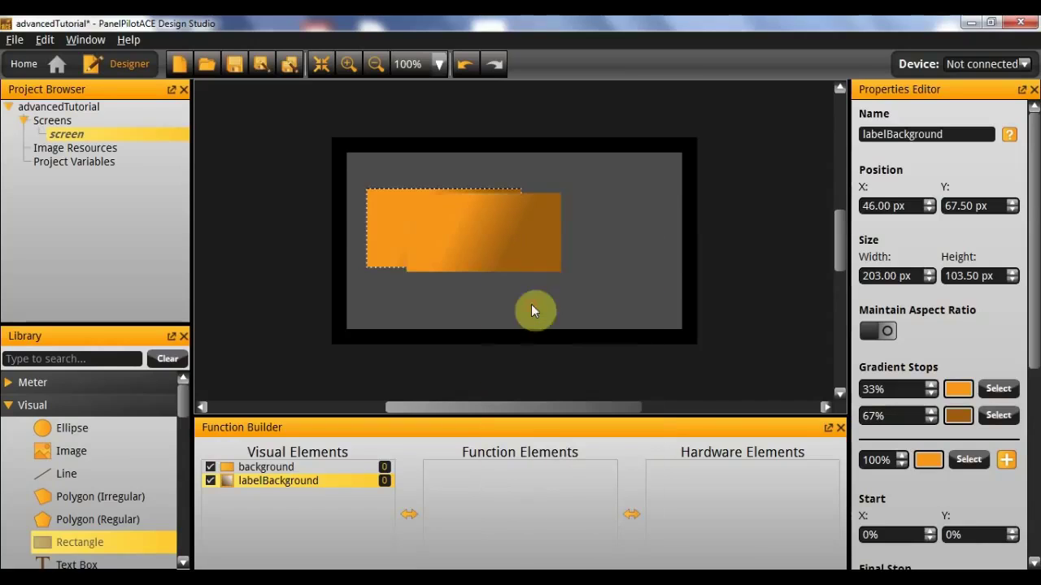
drag(507, 260, 630, 253)
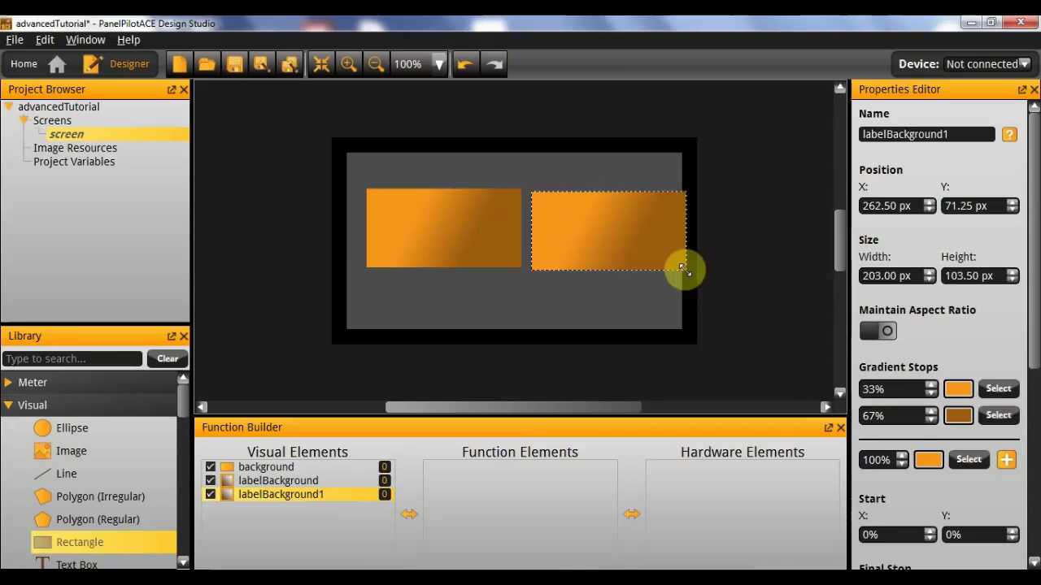
drag(683, 269, 612, 267)
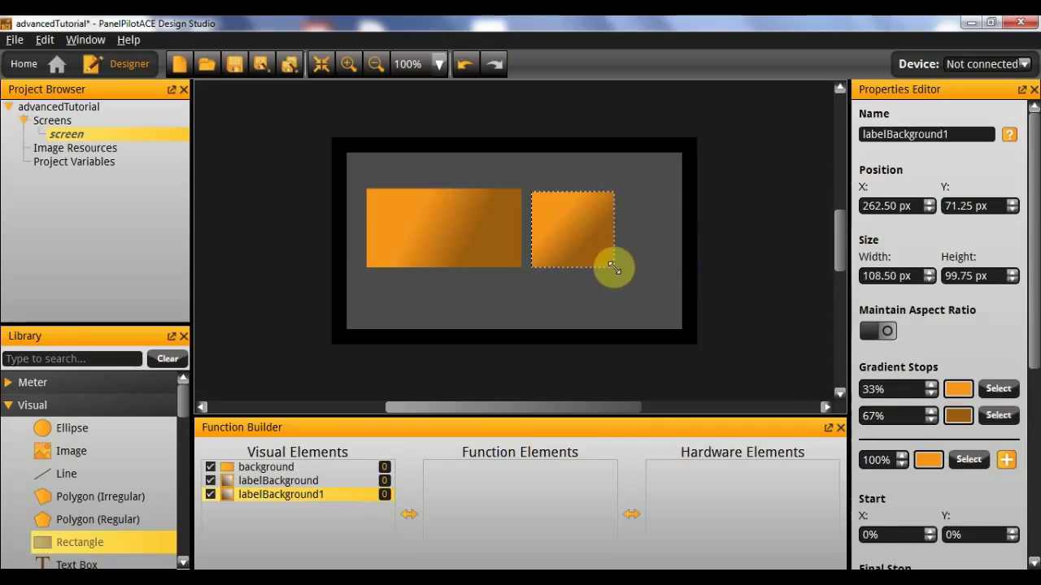
click(562, 319)
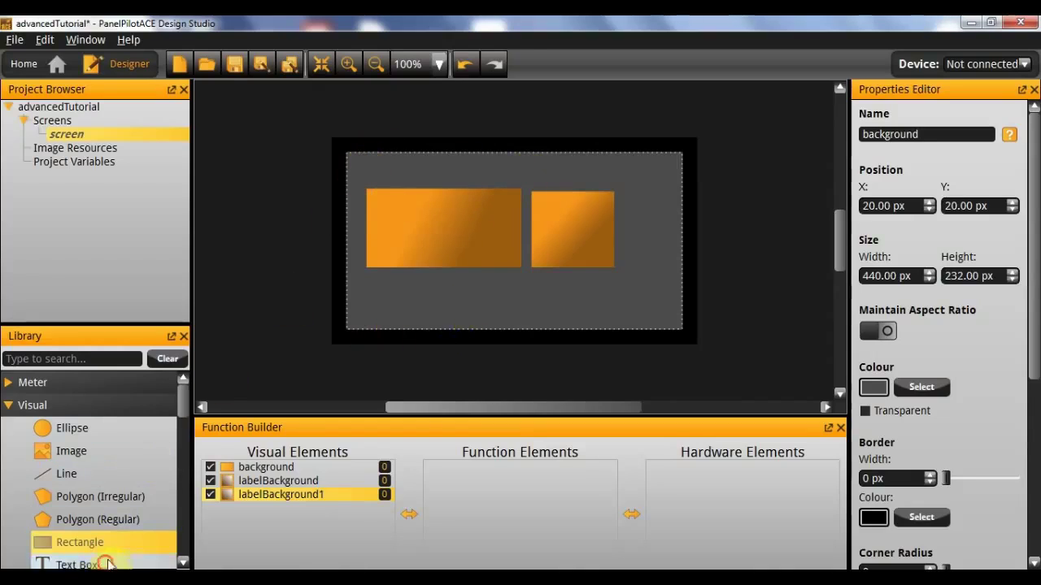
Add a text box named titleText reading 'Water Temperature'
drag(80, 564, 414, 191)
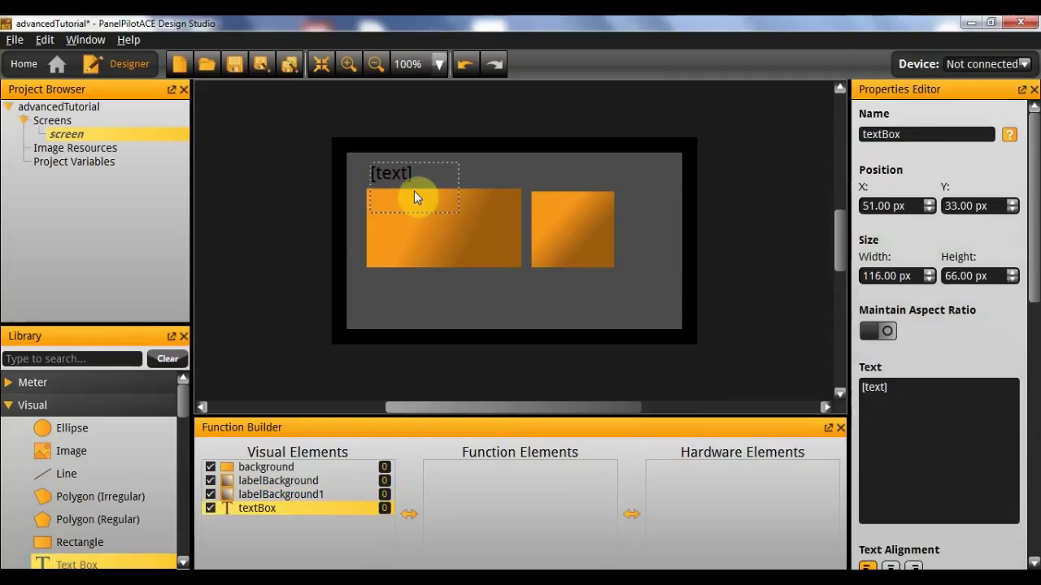
click(919, 134)
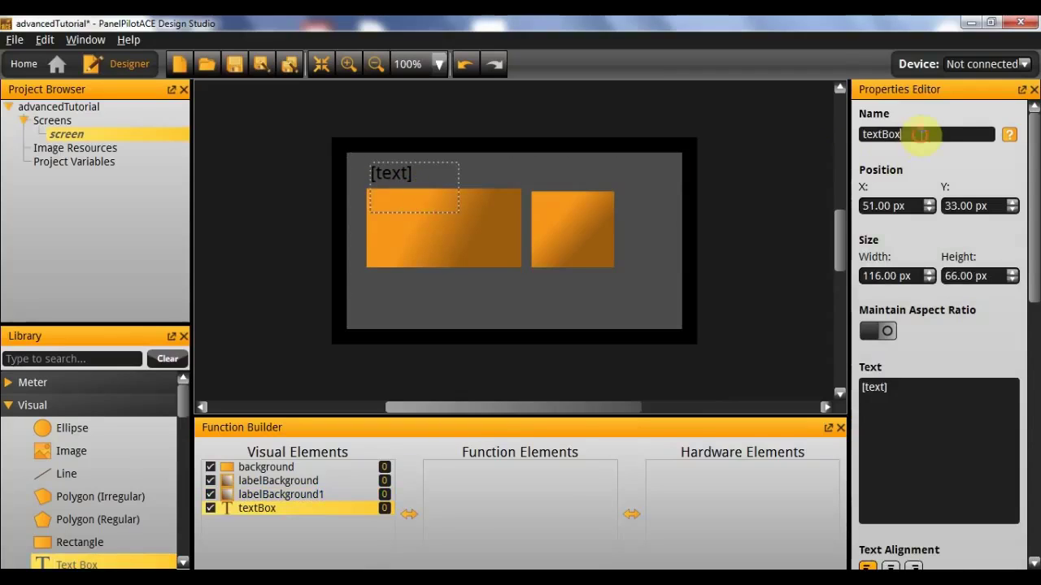
drag(919, 134, 796, 121)
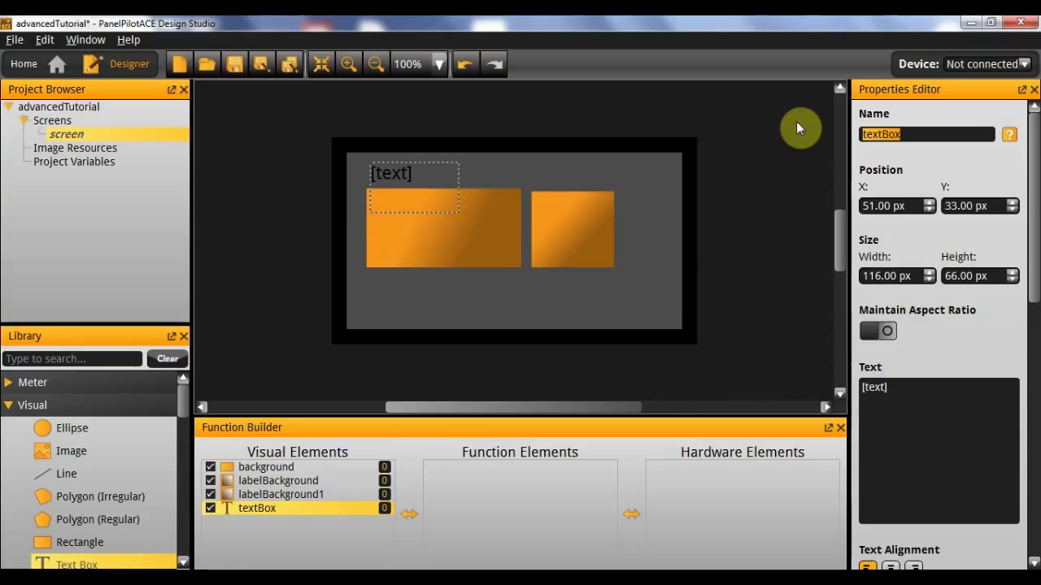
text(titl)
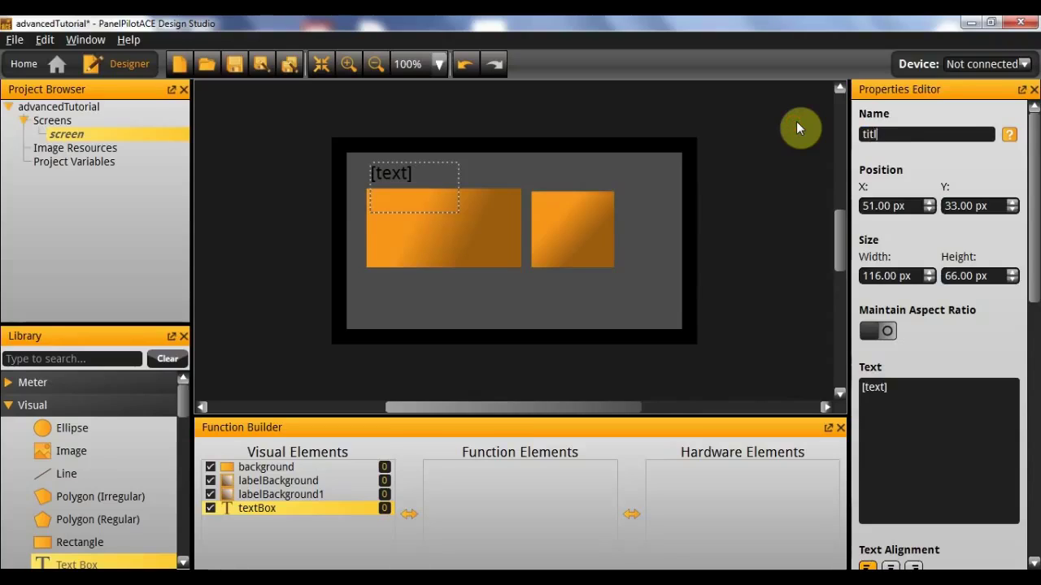
text(eText)
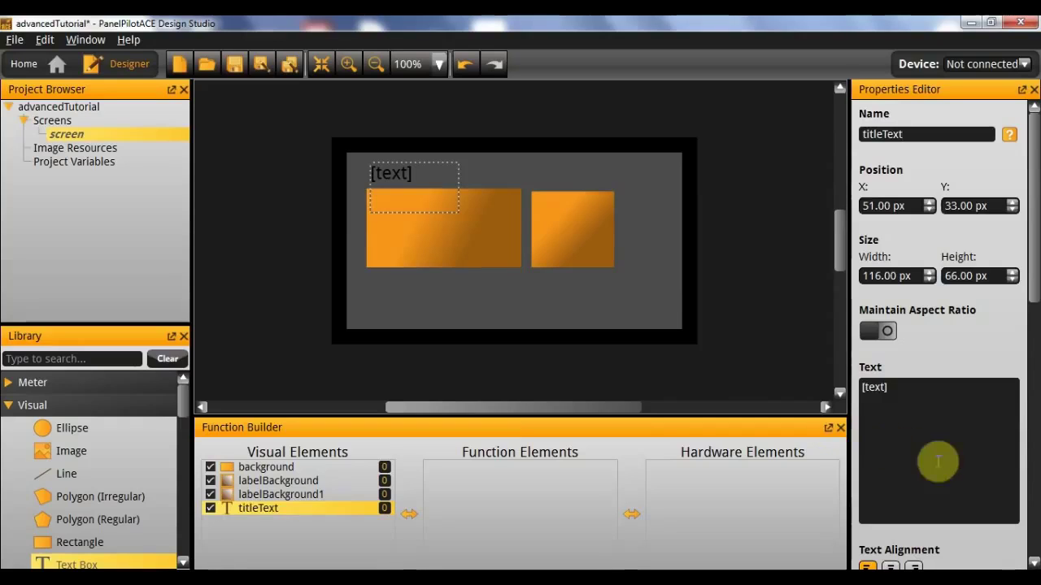
click(959, 405)
key(ctrl+a)
text(W)
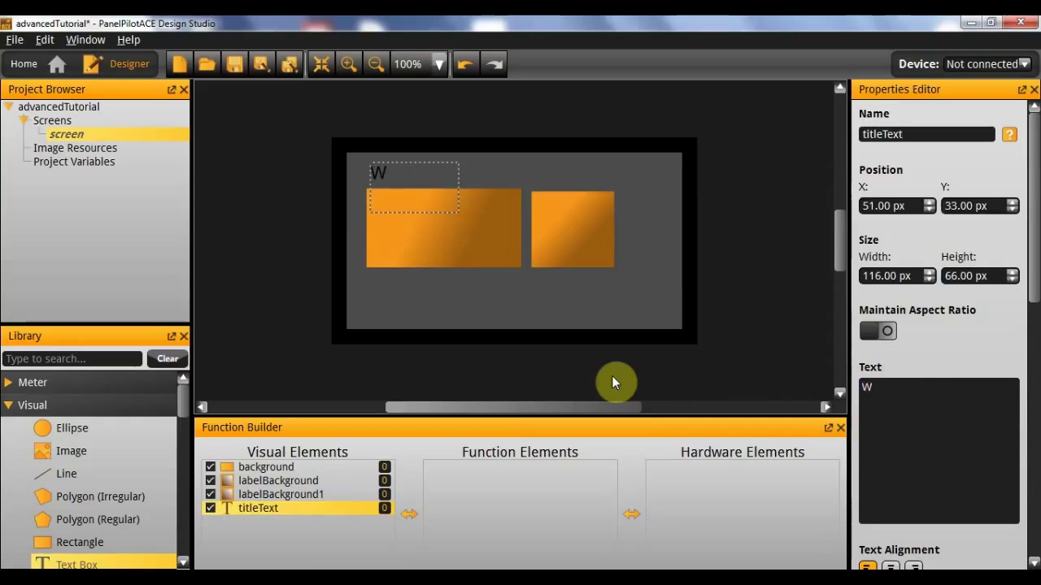
text(ater Temperature)
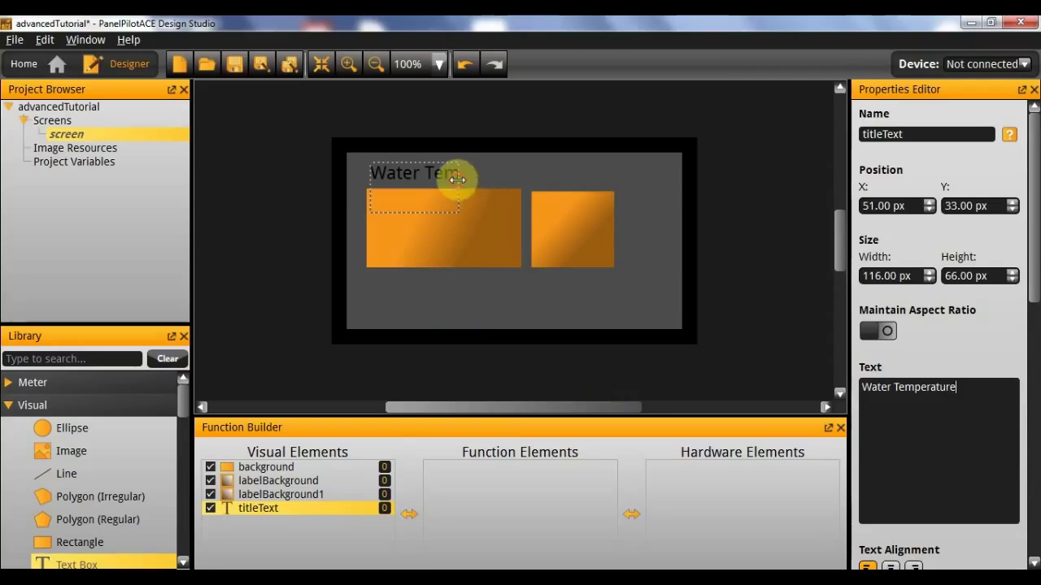
Widen and shorten the titleText box to fit its text above the rectangles
drag(459, 180, 542, 173)
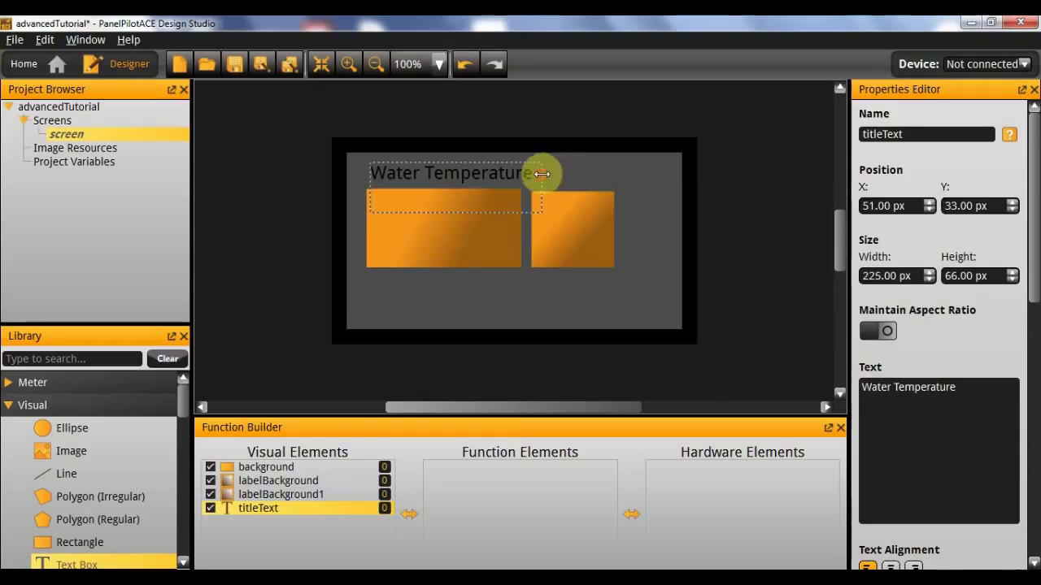
drag(483, 213, 486, 186)
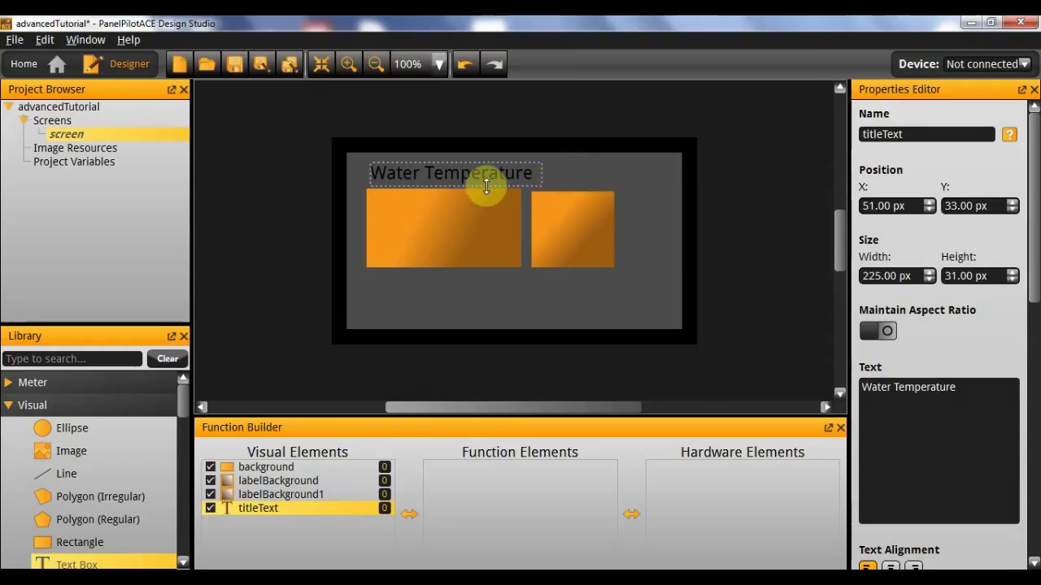
click(482, 293)
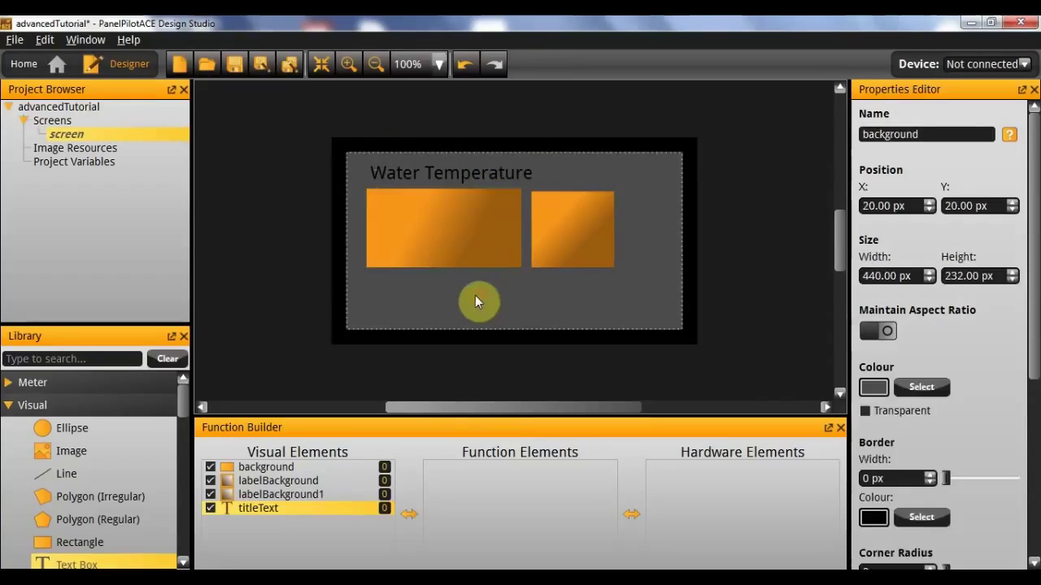
click(444, 239)
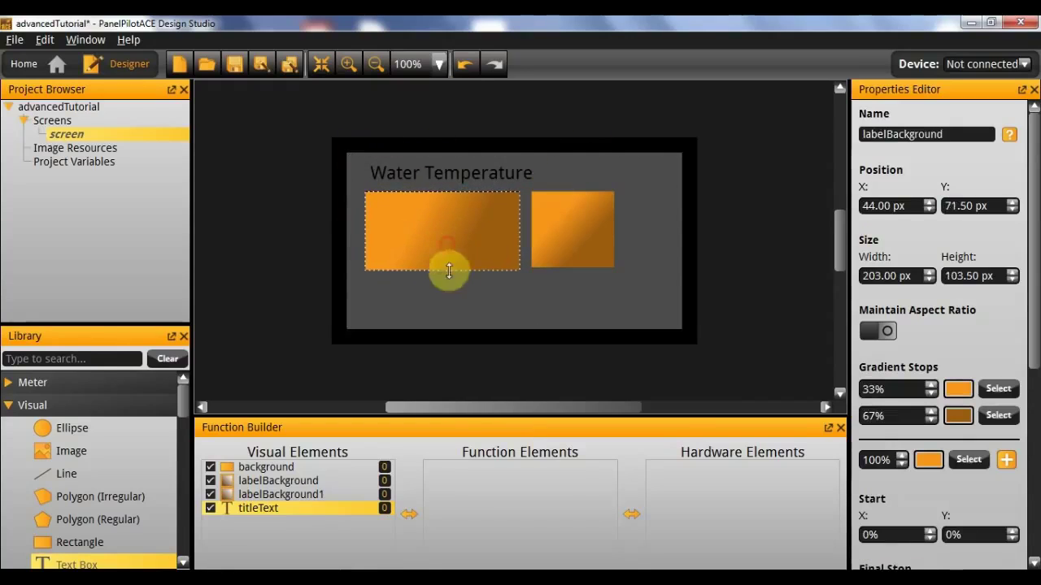
click(432, 293)
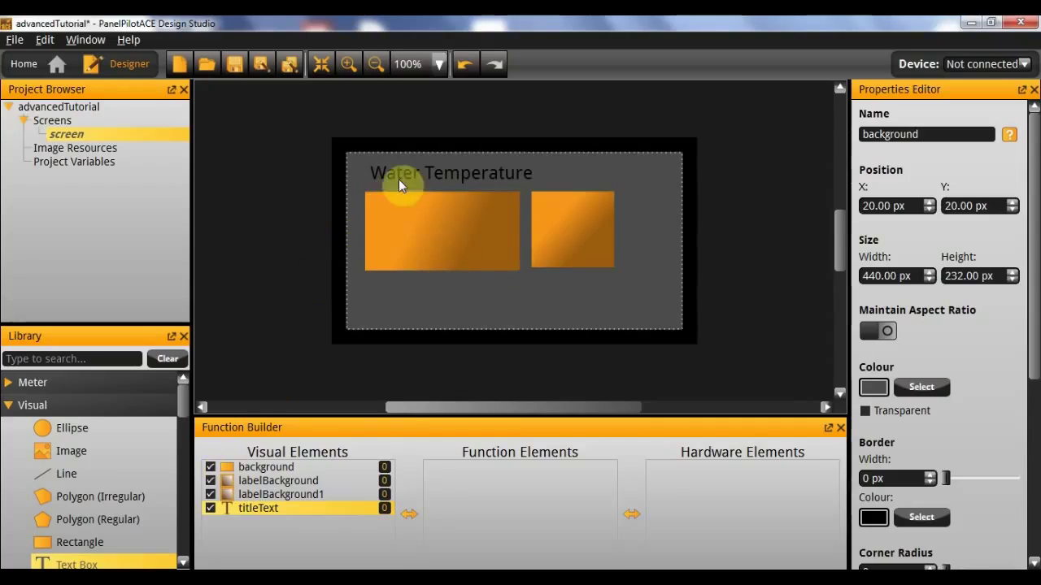
Place a text box named digitalMeter reading 100.0 on the left gradient rectangle
drag(104, 564, 429, 239)
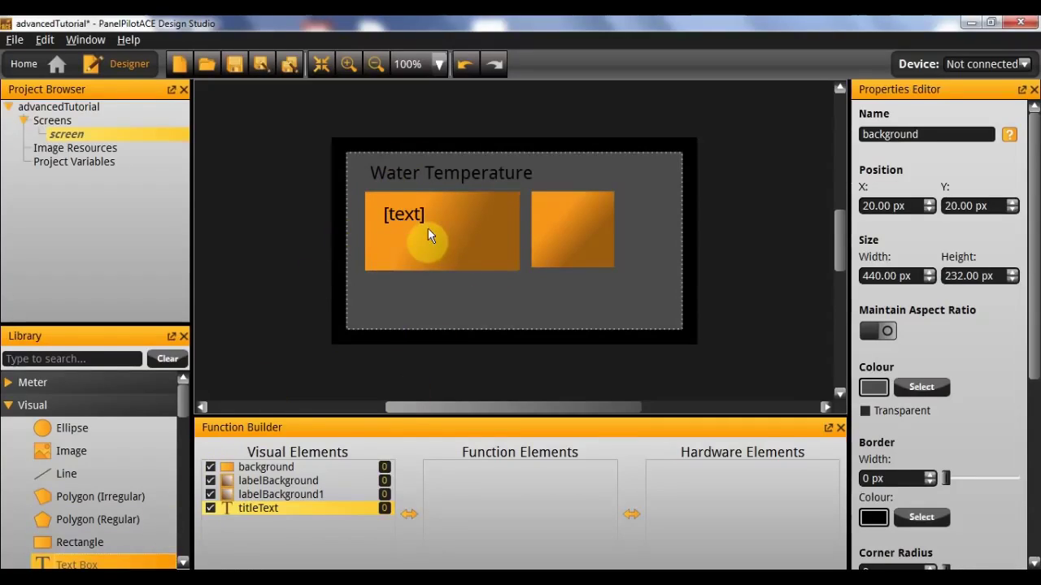
double_click(935, 136)
text(digital)
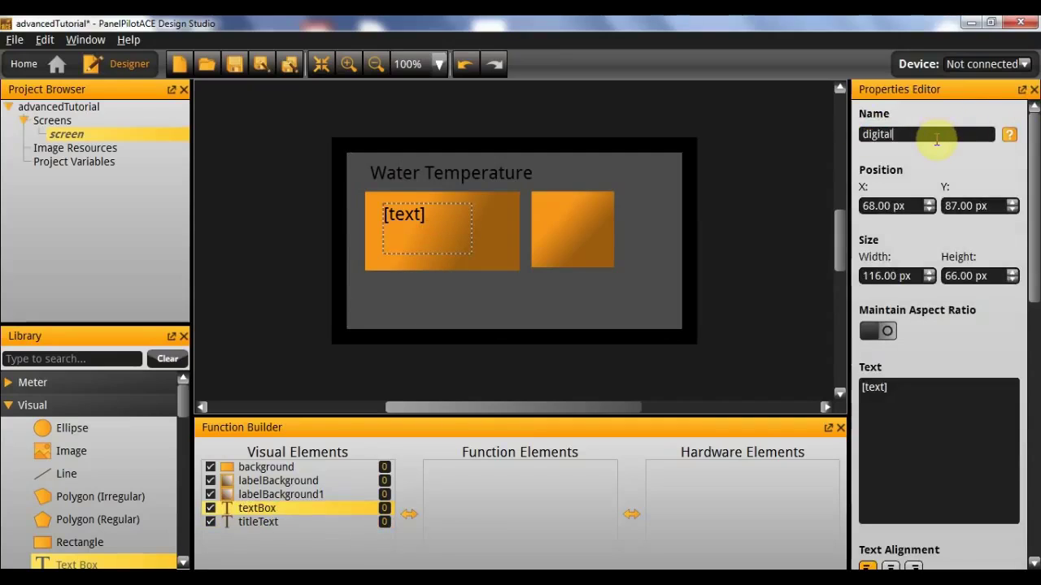
text(Meter)
key(Return)
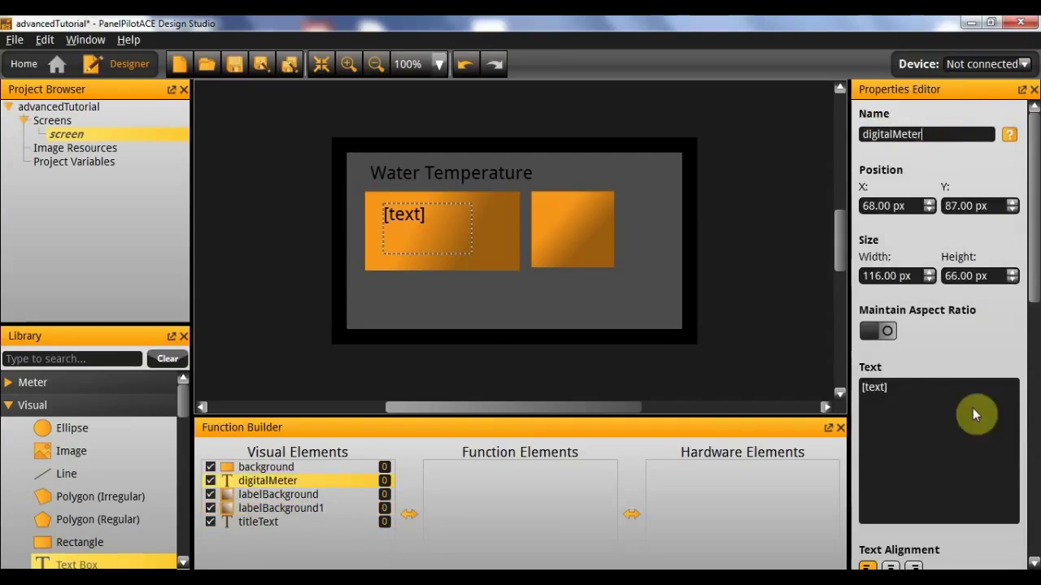
click(952, 401)
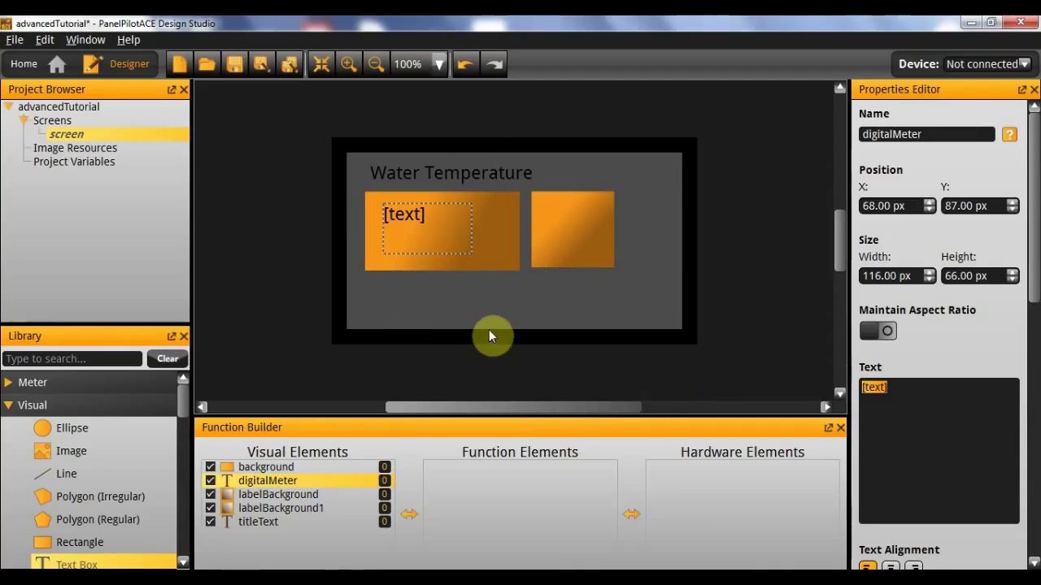
text(0)
text(.0)
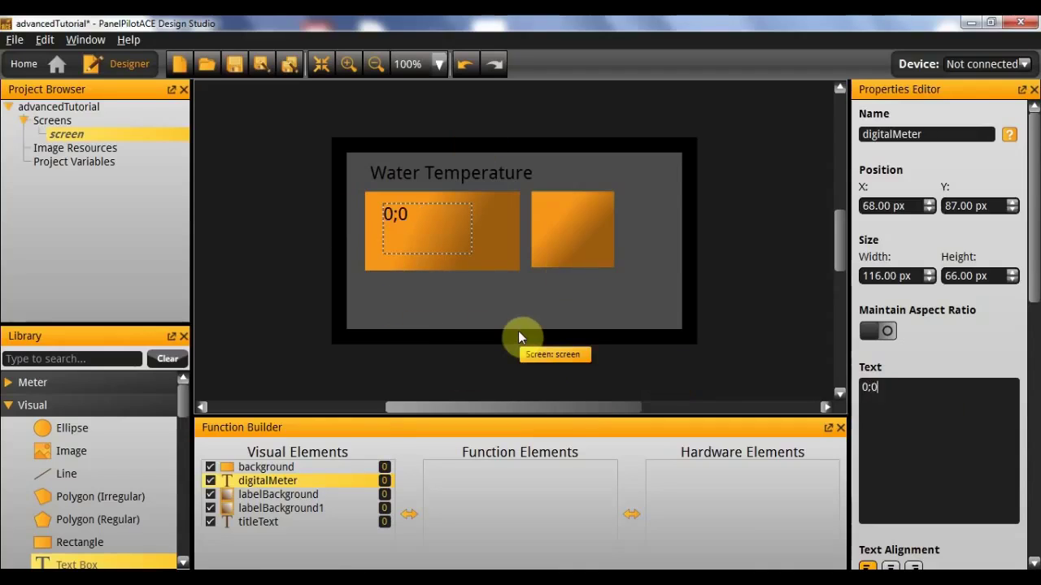
key(BackSpace)
key(BackSpace)
text(.0)
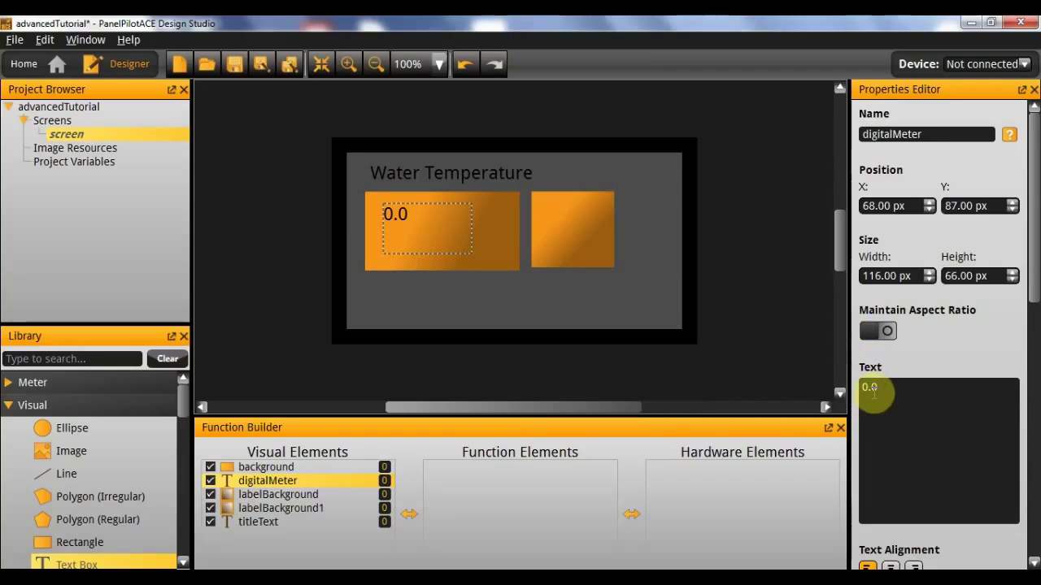
text(10)
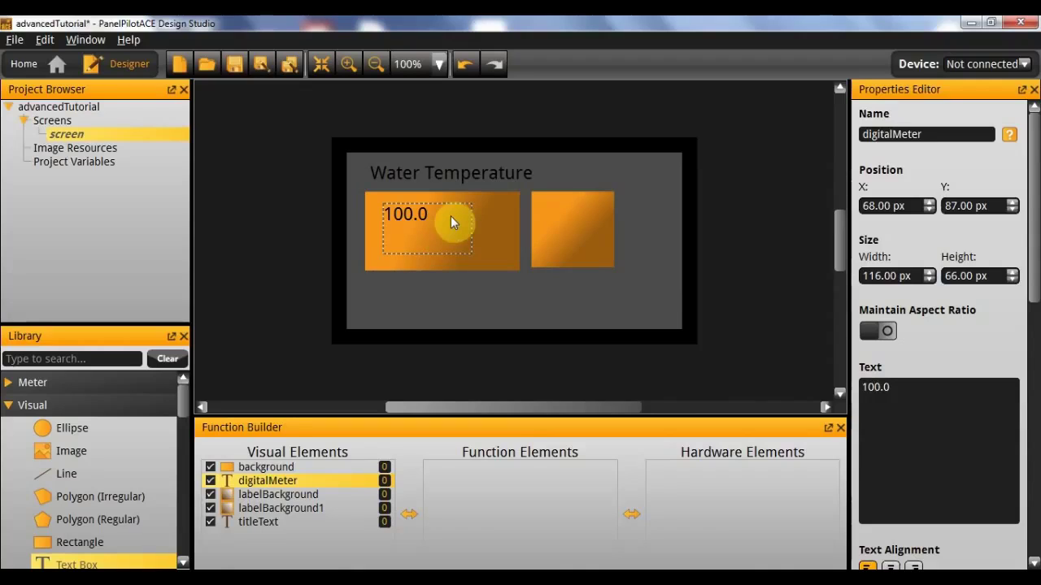
Set digitalMeter's pixel size to 40 px and nudge it slightly up-left
scroll(955, 249, down, 3)
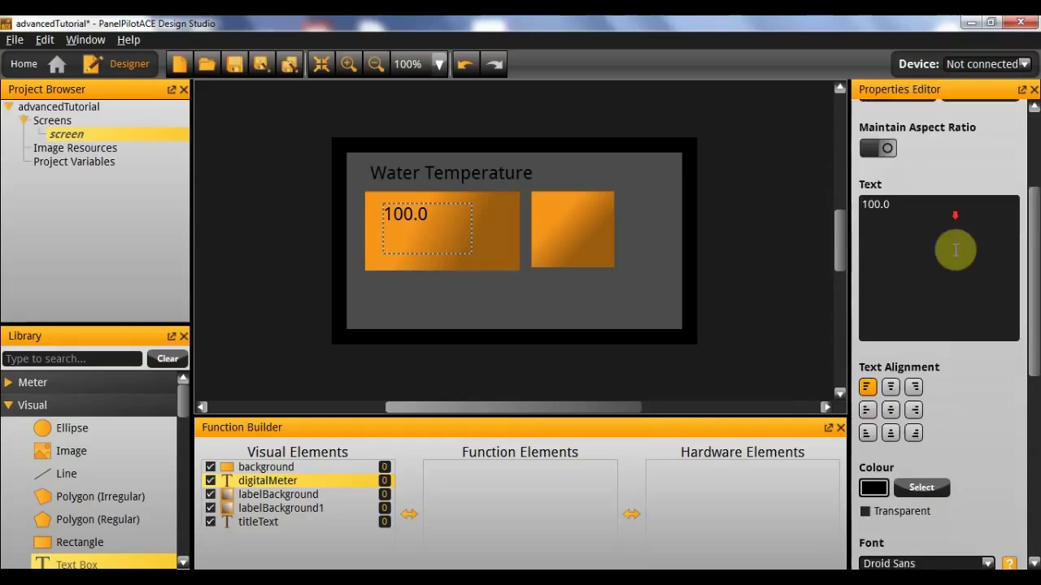
scroll(956, 250, down, 3)
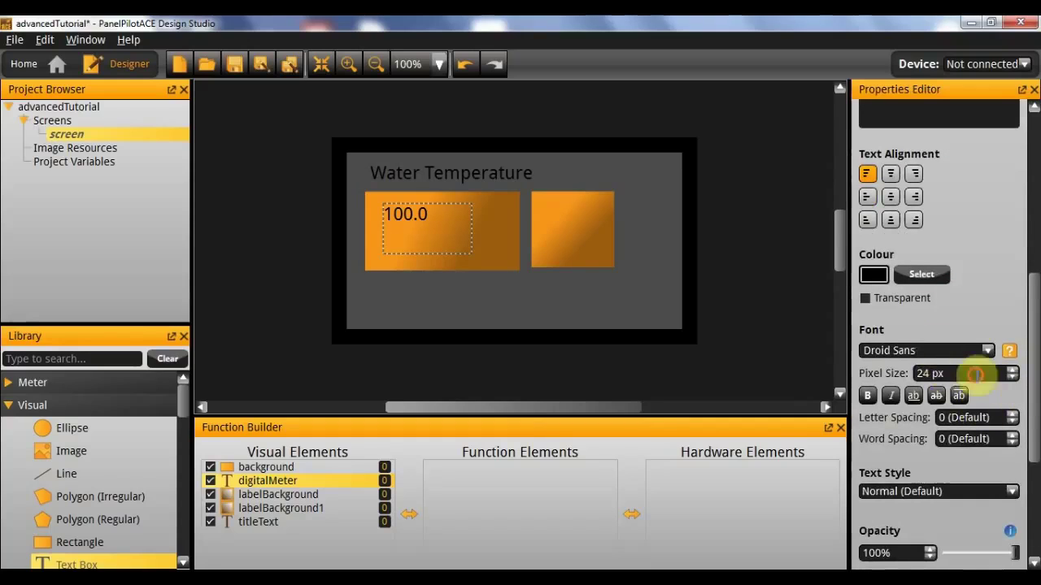
click(975, 373)
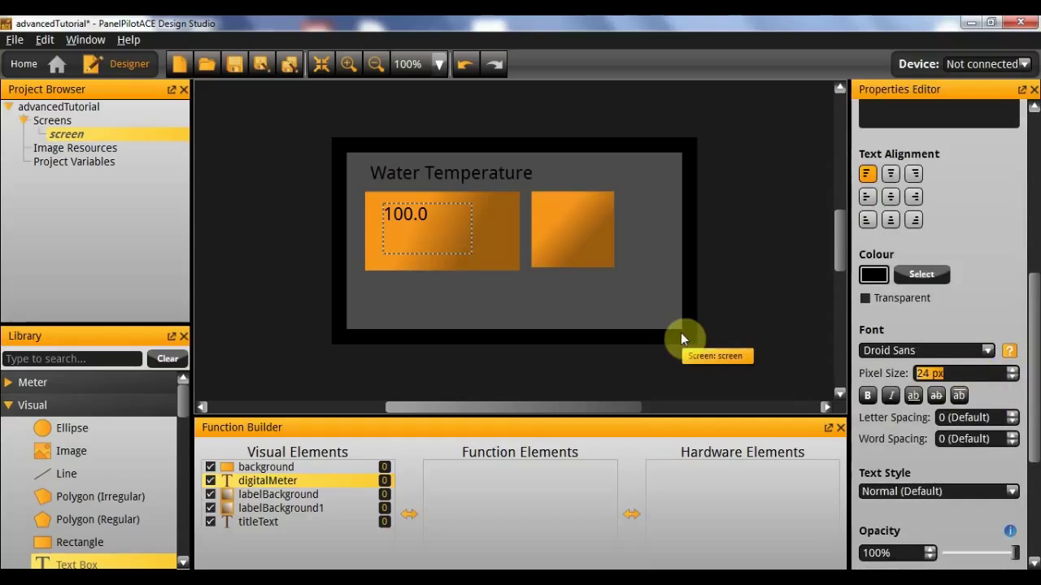
text(40)
key(Return)
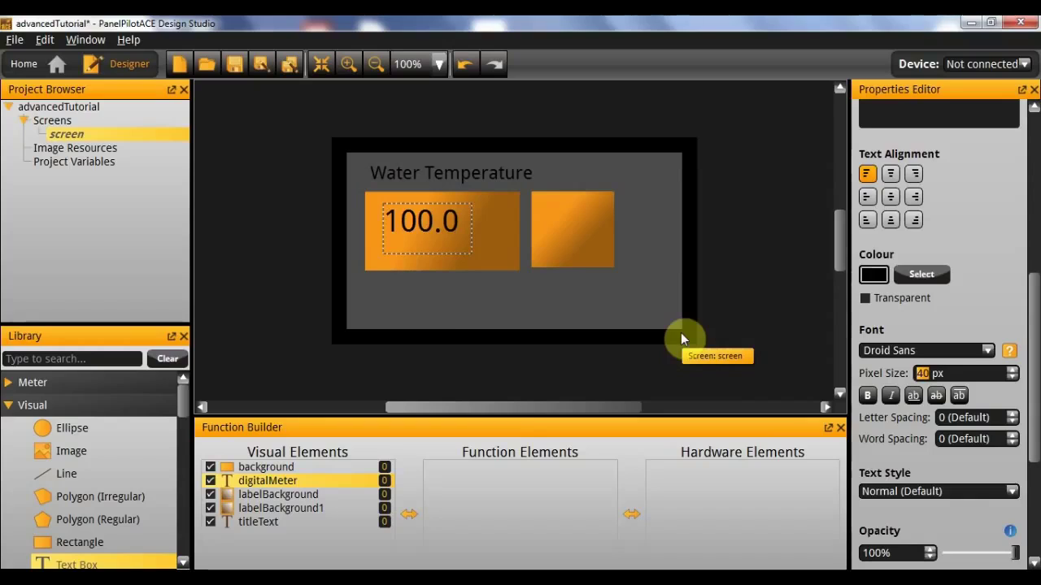
click(435, 316)
drag(418, 220, 412, 217)
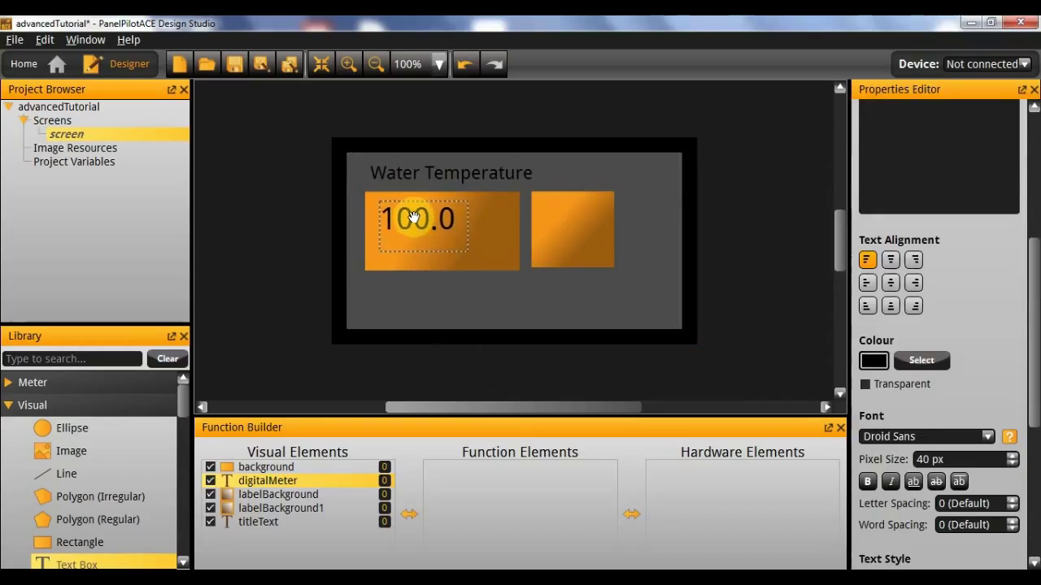
click(496, 231)
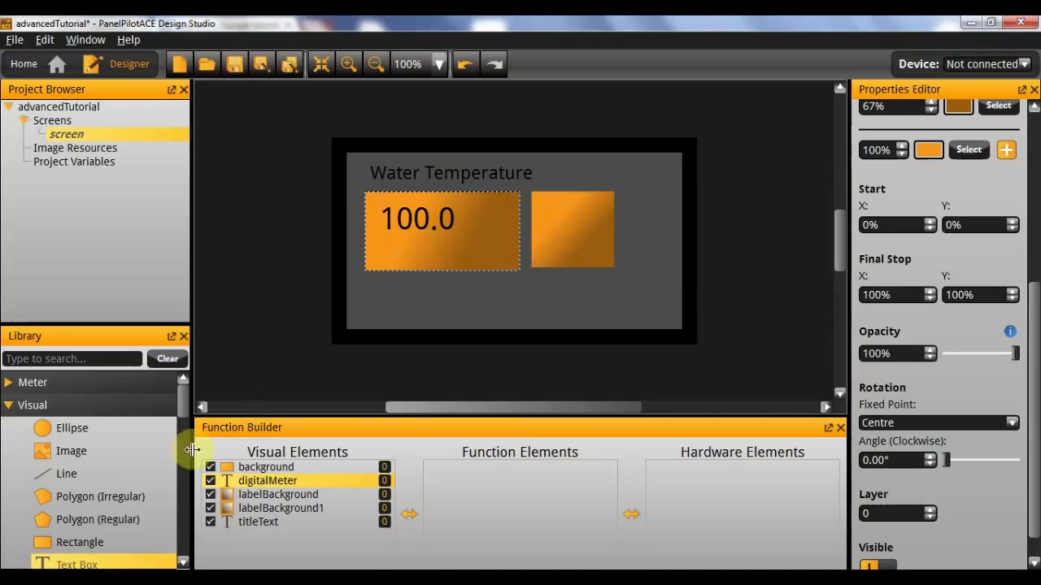
Add a text box reading °C and name it units
drag(139, 562, 508, 237)
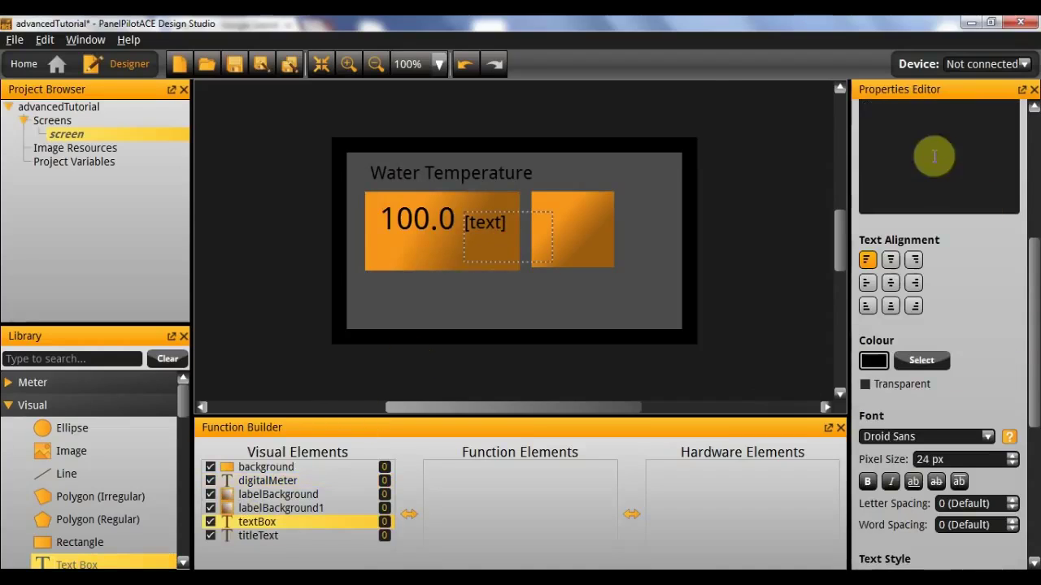
scroll(1008, 274, up, 3)
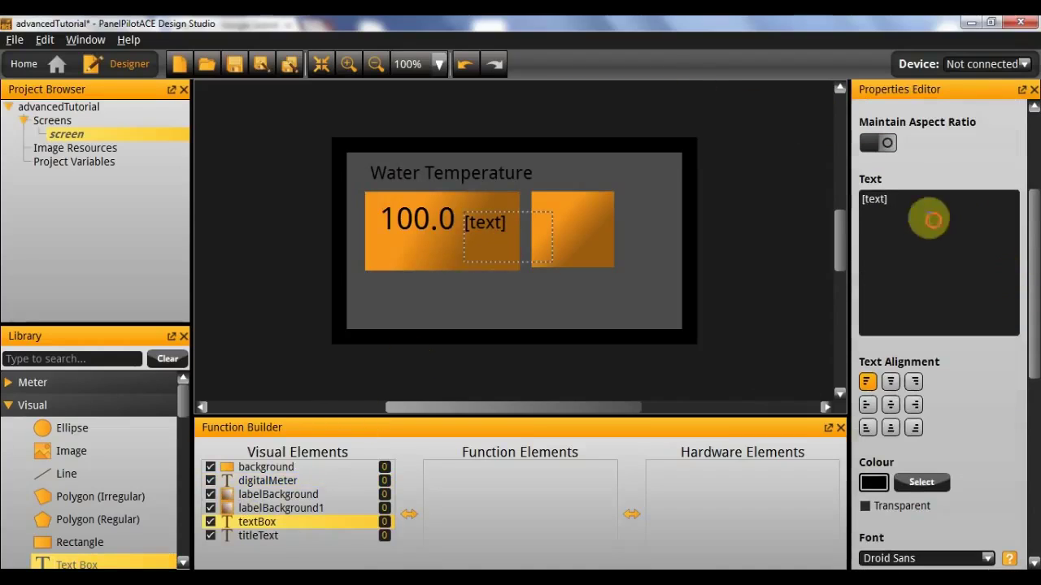
text(°C)
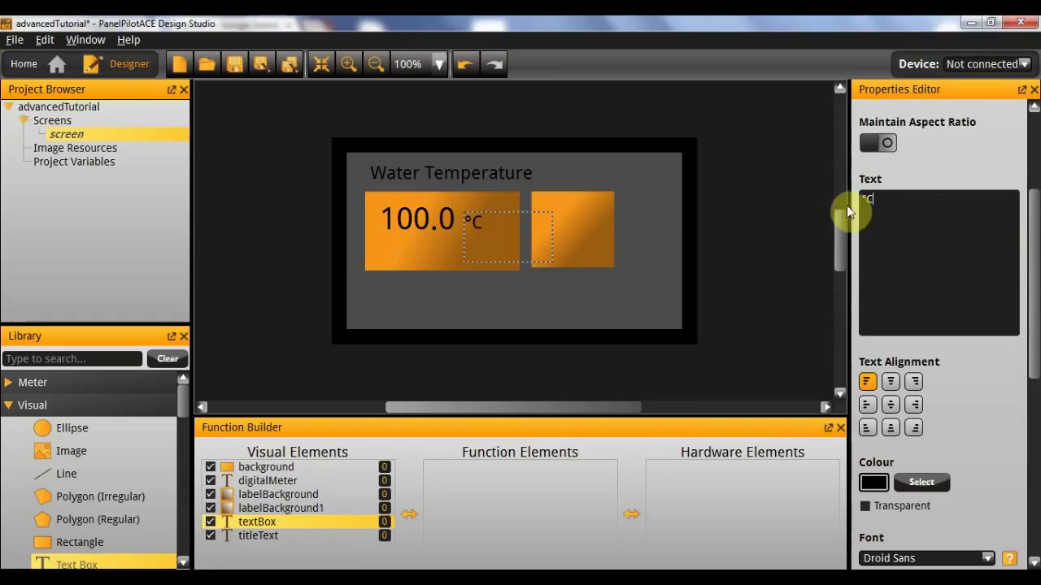
scroll(960, 285, up, 5)
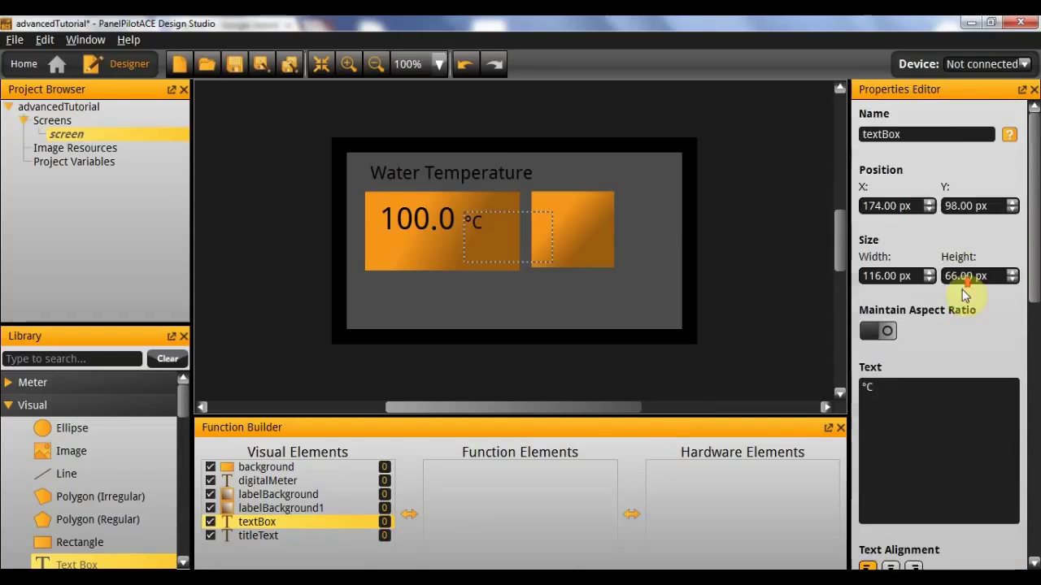
double_click(936, 137)
text(units)
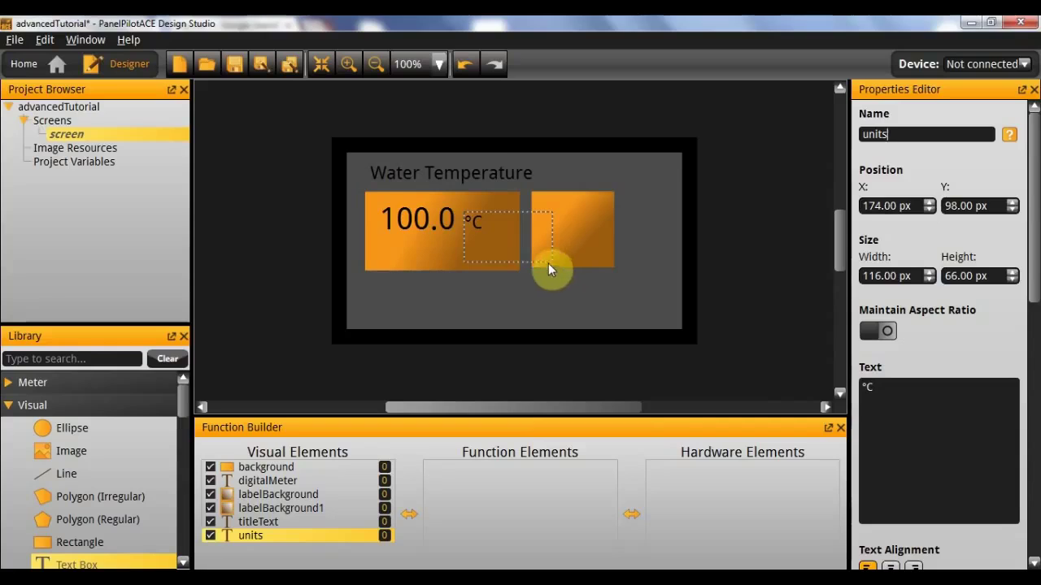
Shrink the units box to 29 × 27 px right beside the 100.0 reading
drag(549, 260, 485, 233)
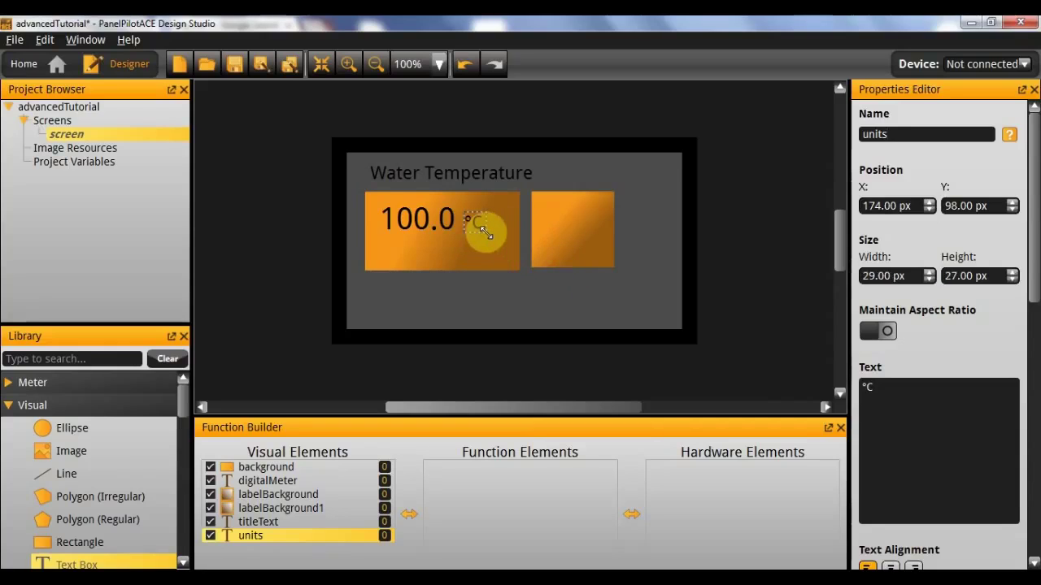
click(499, 251)
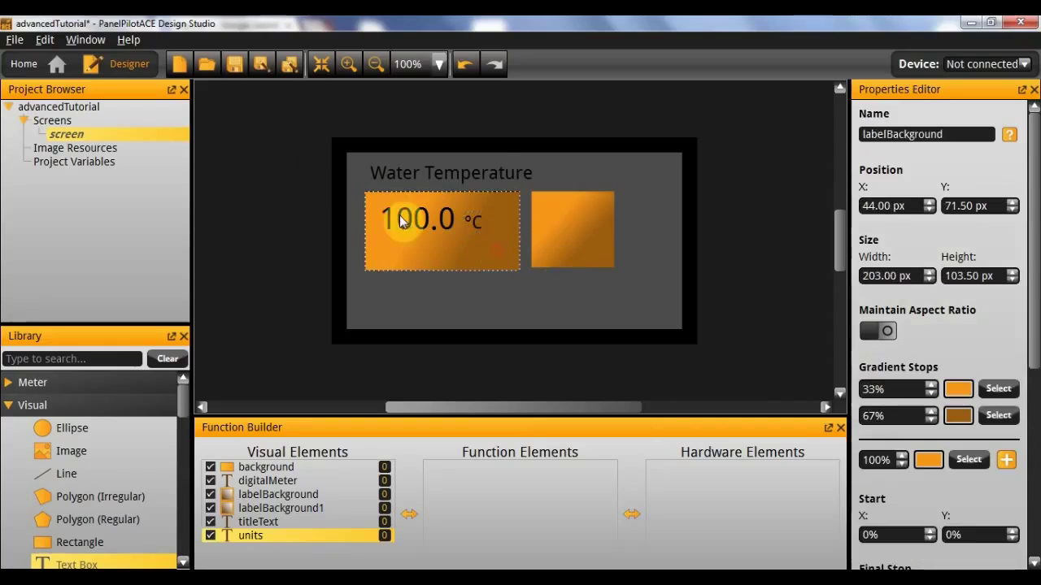
click(474, 225)
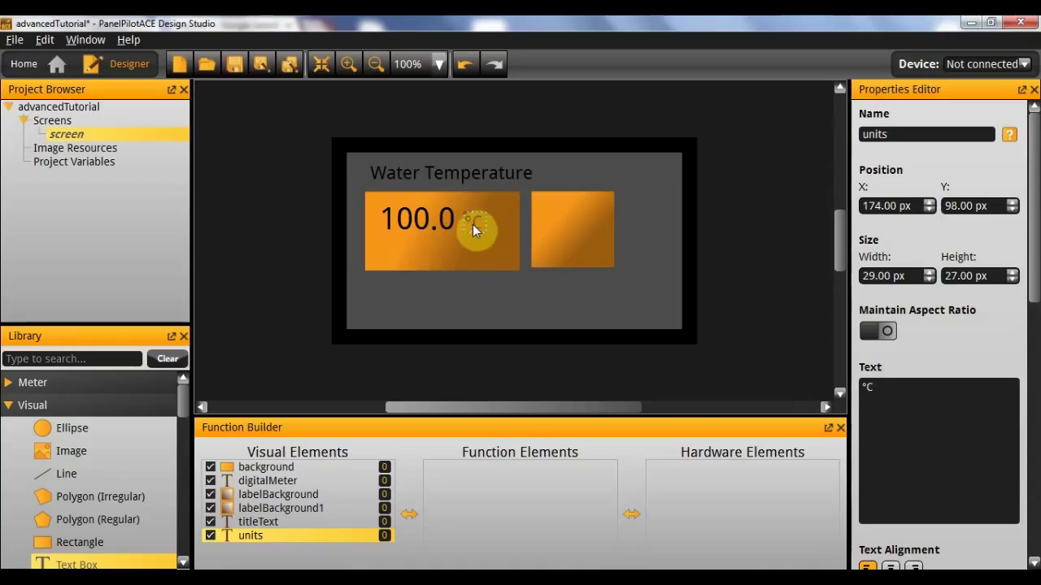
click(482, 251)
click(543, 288)
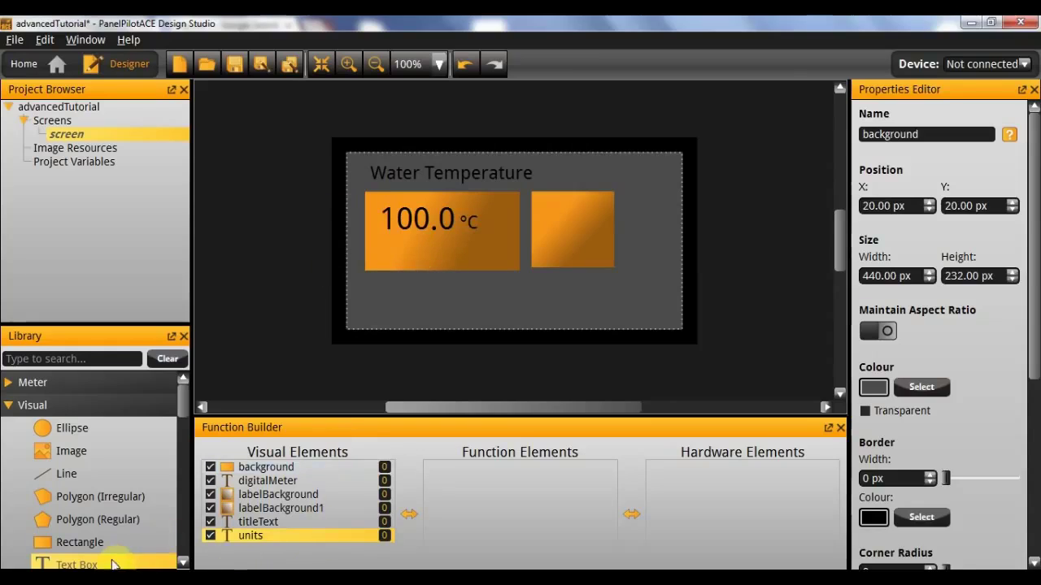
Add a text box named label, sized 168×33 px, reading 'Module House' below the reading
drag(114, 559, 428, 263)
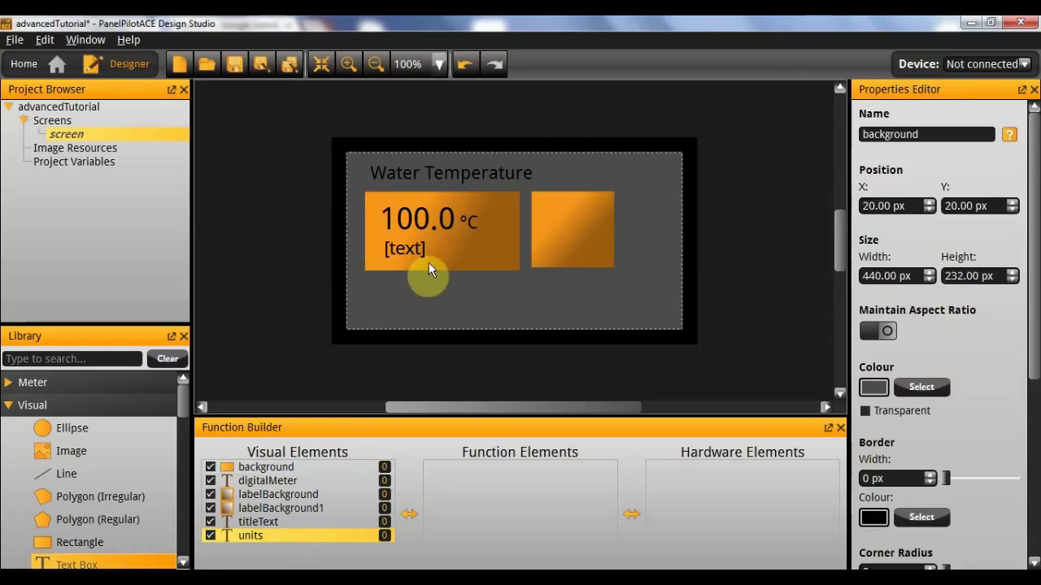
drag(976, 134, 838, 140)
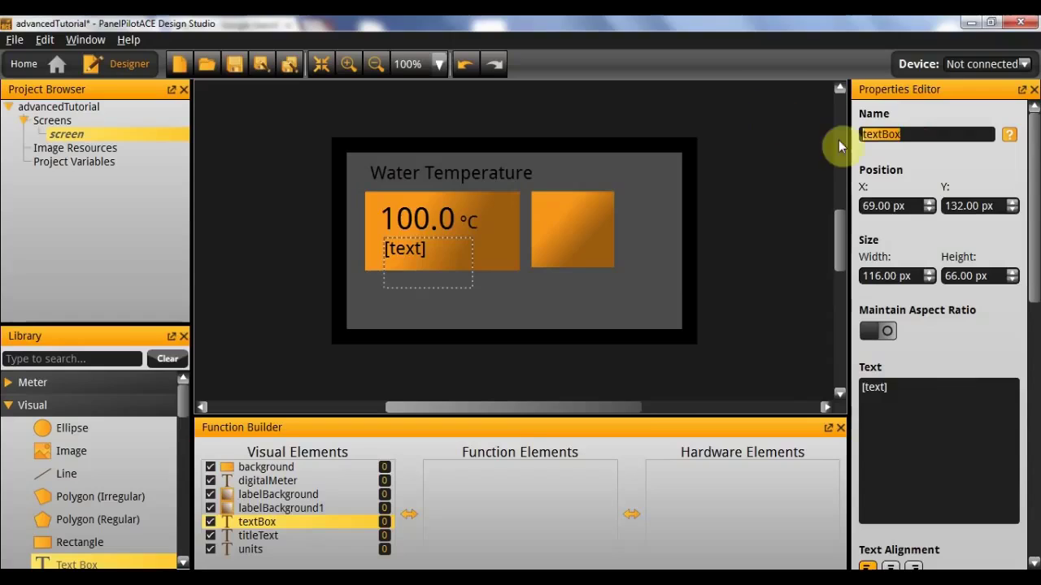
text(label)
key(Return)
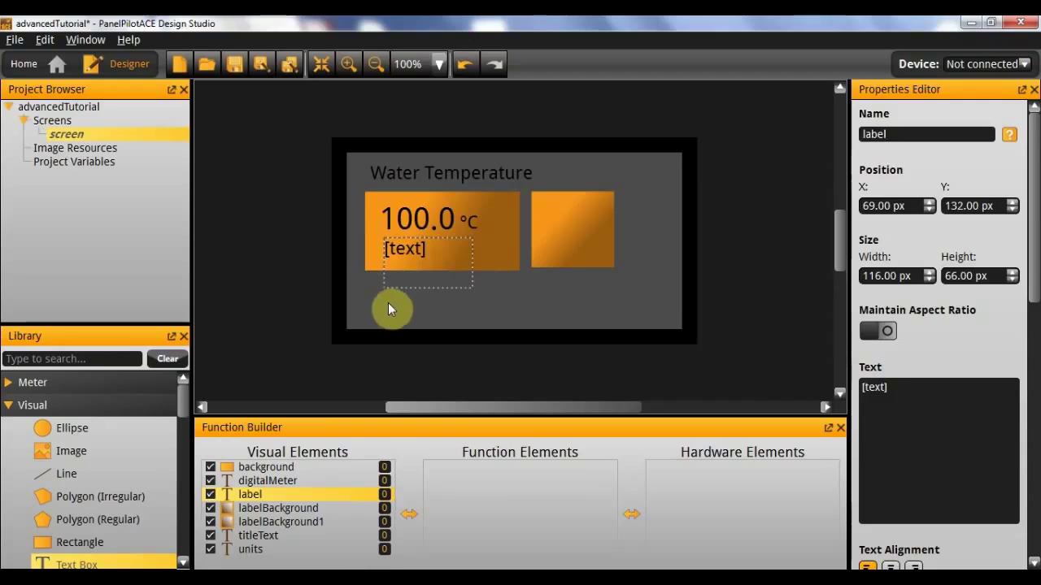
drag(472, 286, 510, 262)
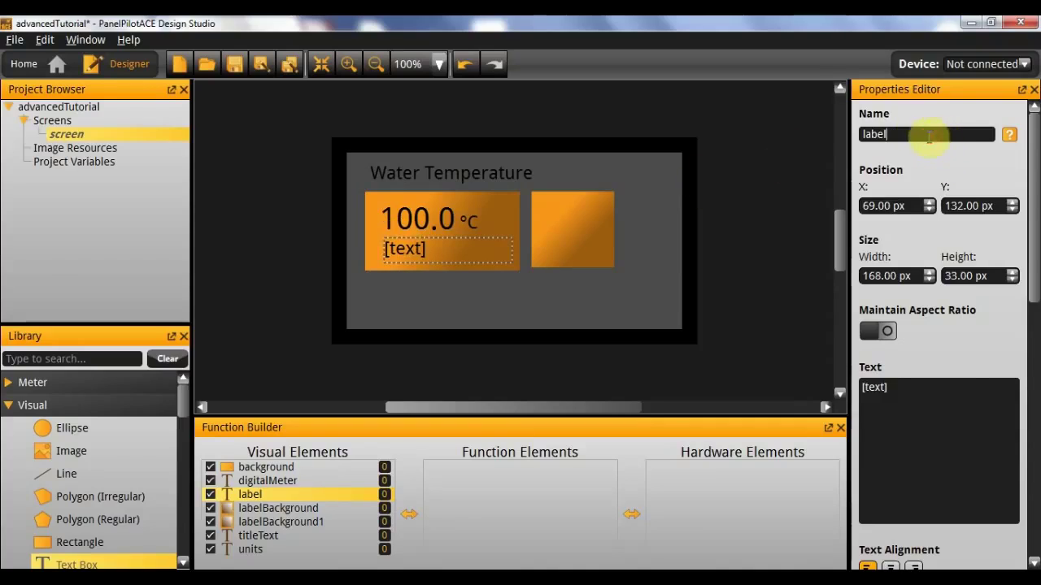
click(951, 392)
text(M)
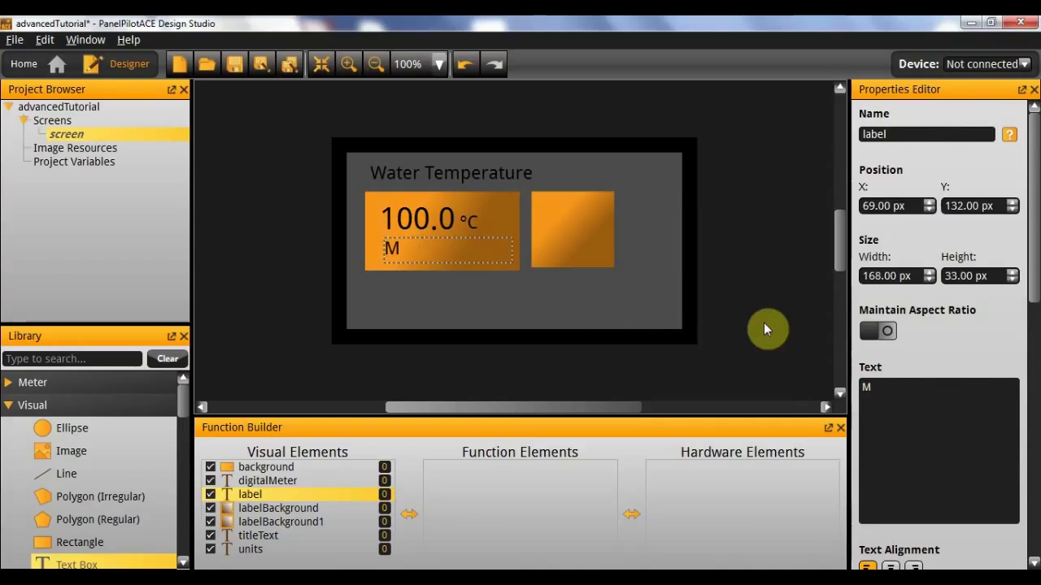
text(odule House)
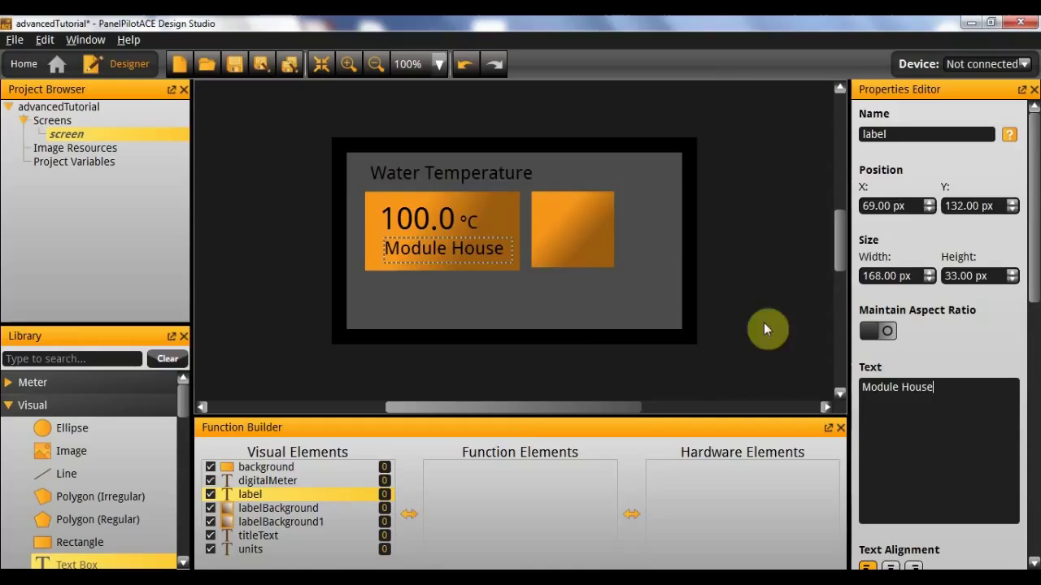
click(460, 294)
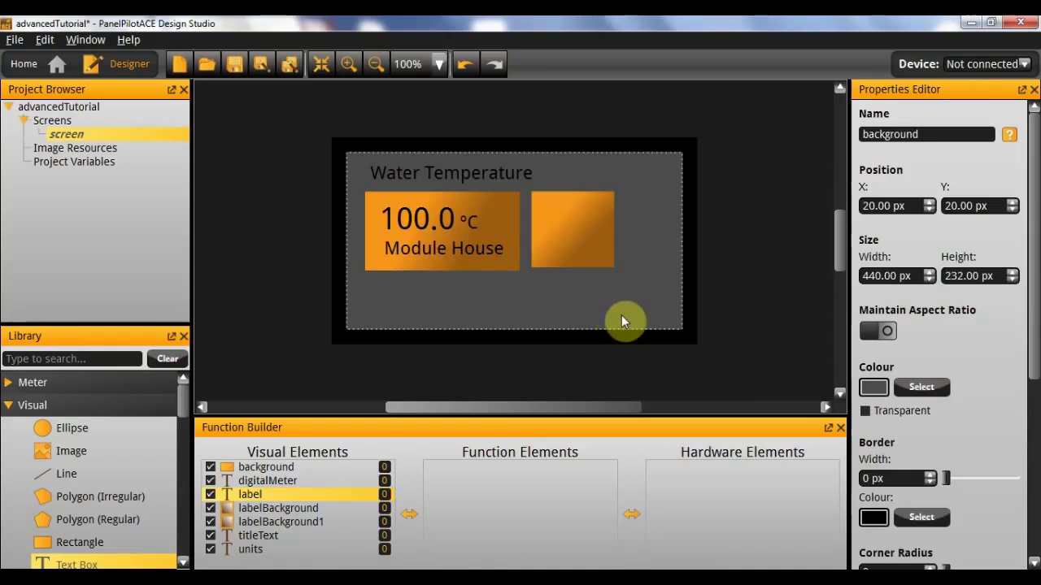
Bring alarm_icon.png onto the right orange tile and lock its aspect ratio
key(alt+Tab)
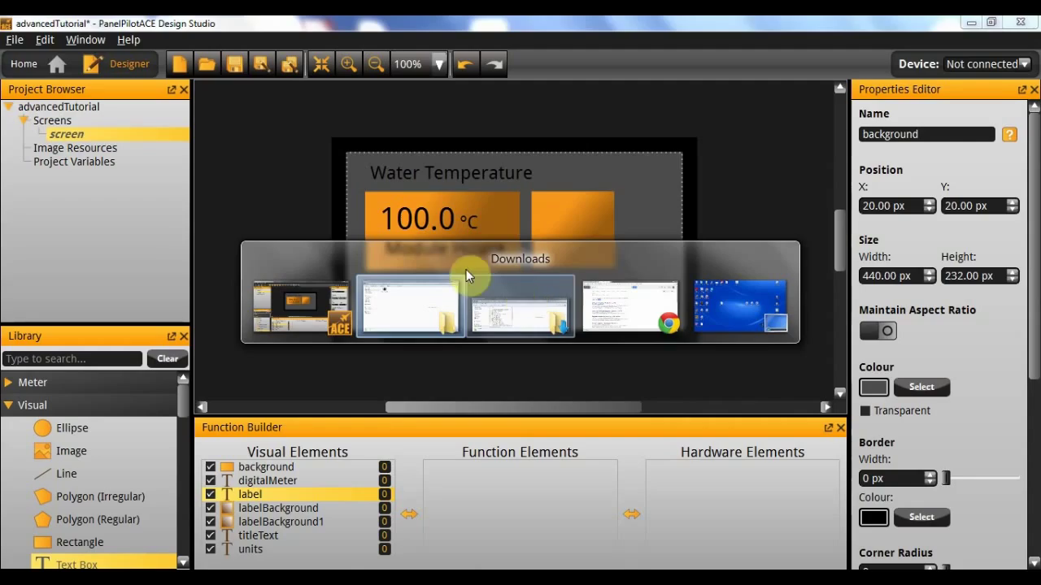
drag(236, 110, 577, 228)
key(alt+Tab)
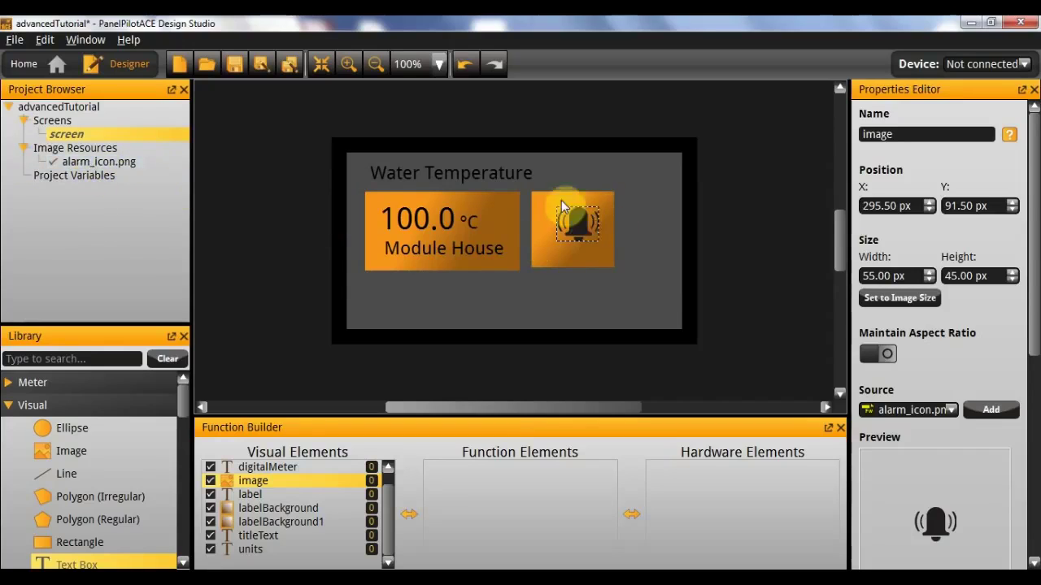
click(642, 292)
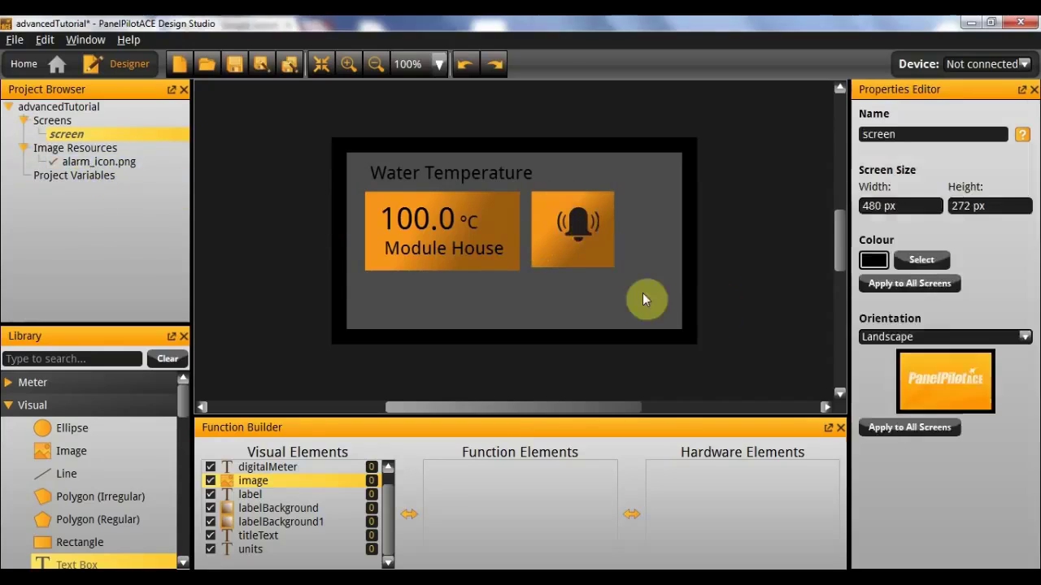
click(588, 226)
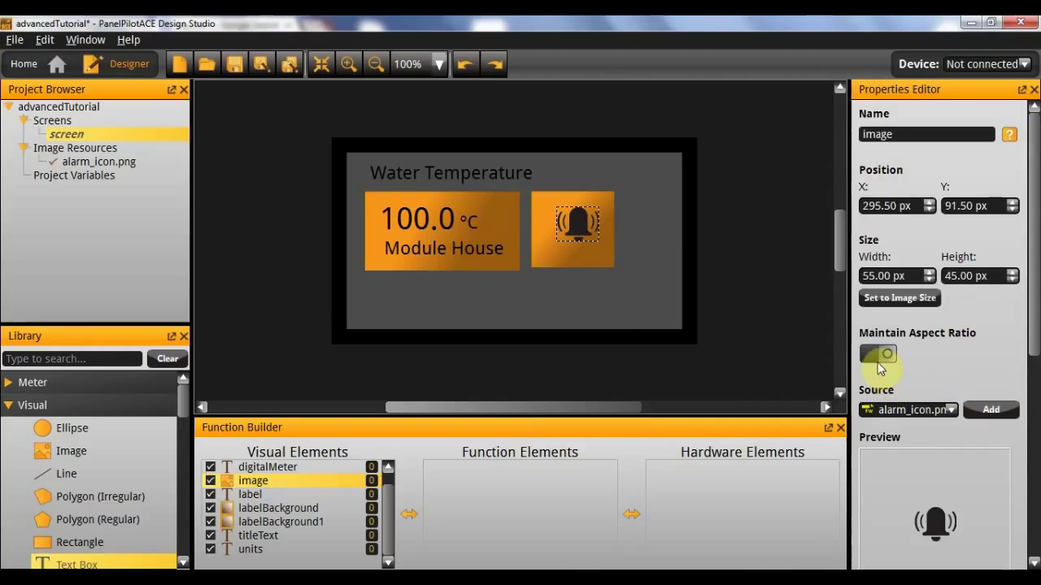
click(879, 363)
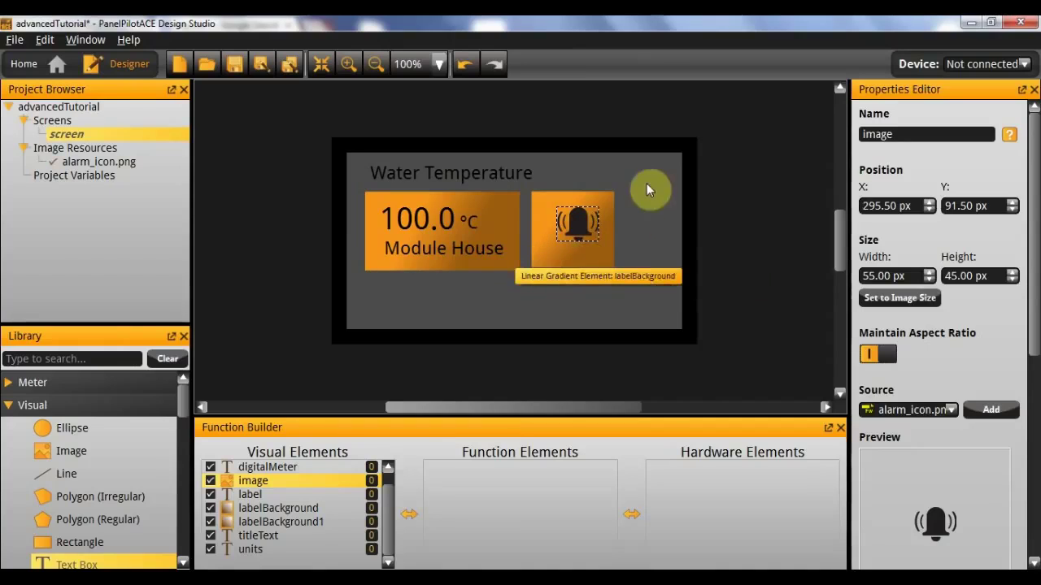
Set the orange bell tile's size to 100 px
click(576, 261)
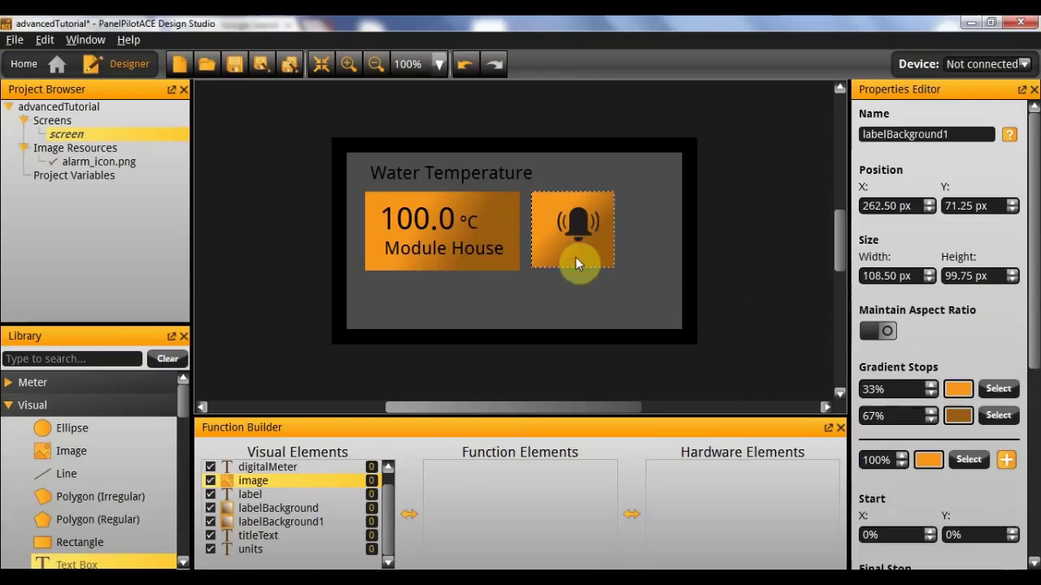
click(958, 278)
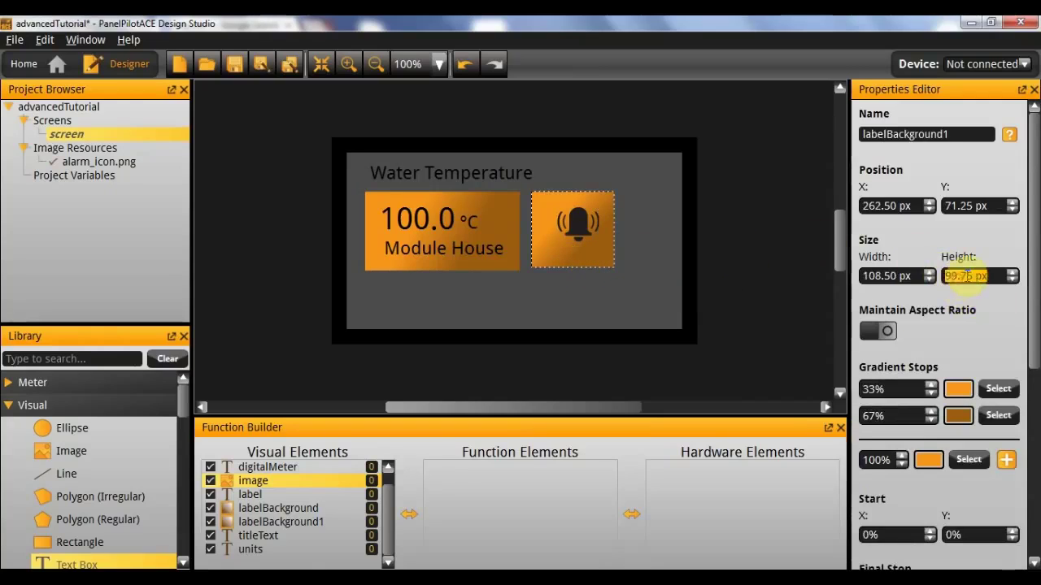
text(100)
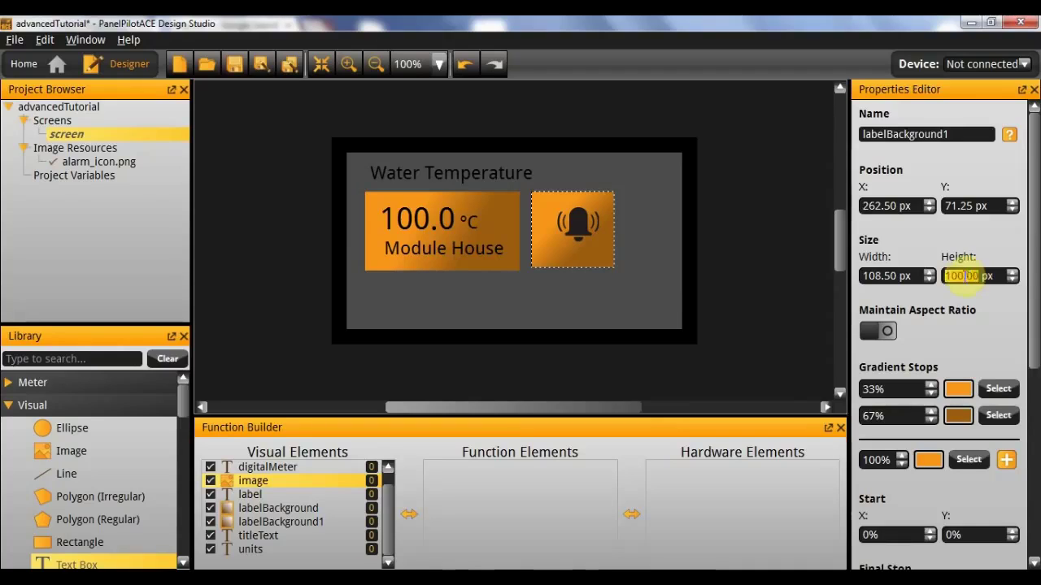
click(903, 276)
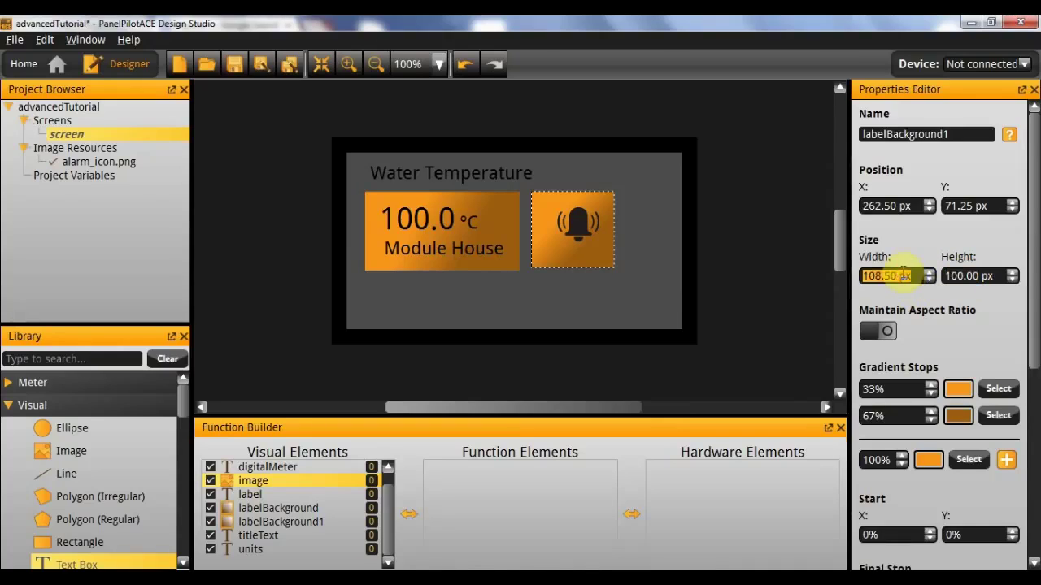
text(100)
key(Return)
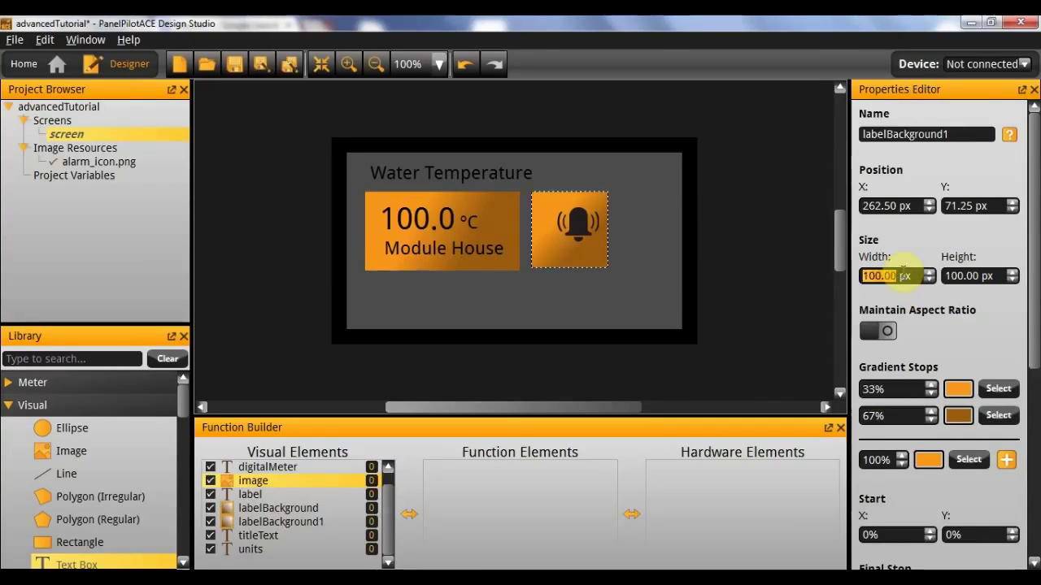
Set the bell image height to 90 px and move it over the tile
click(576, 226)
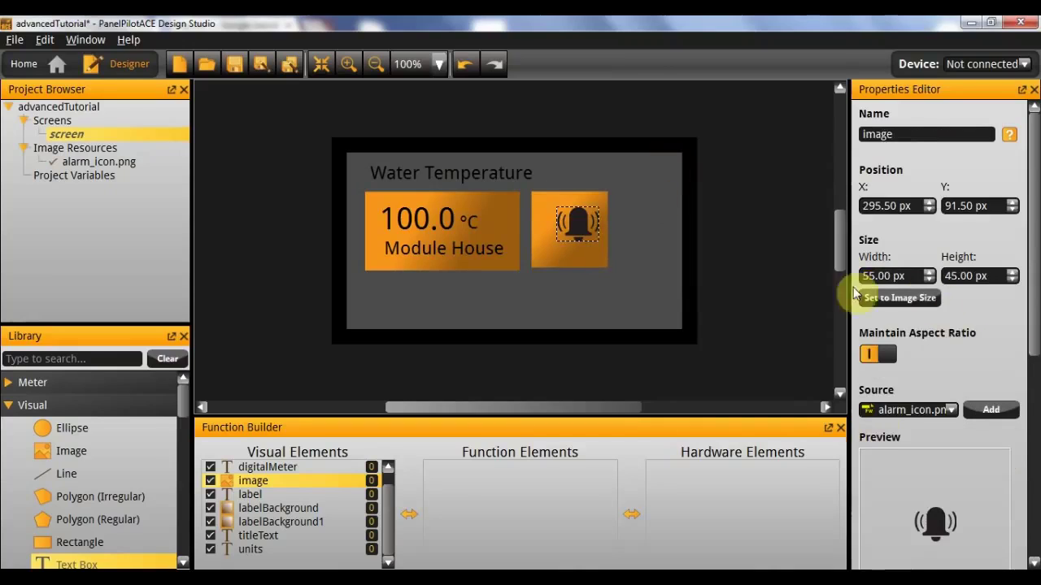
click(953, 275)
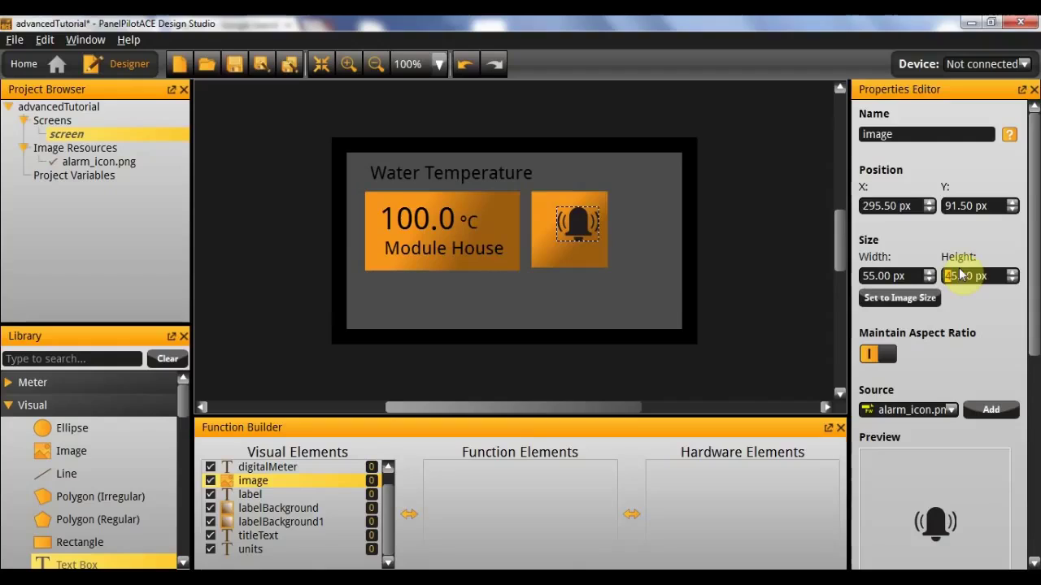
drag(946, 276, 953, 274)
double_click(952, 275)
text(9)
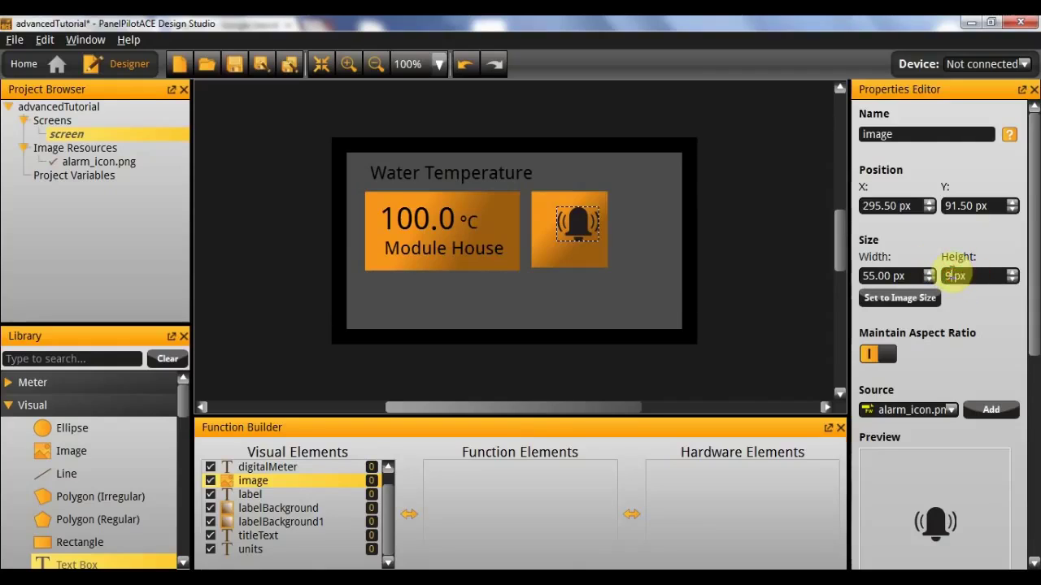
key(Return)
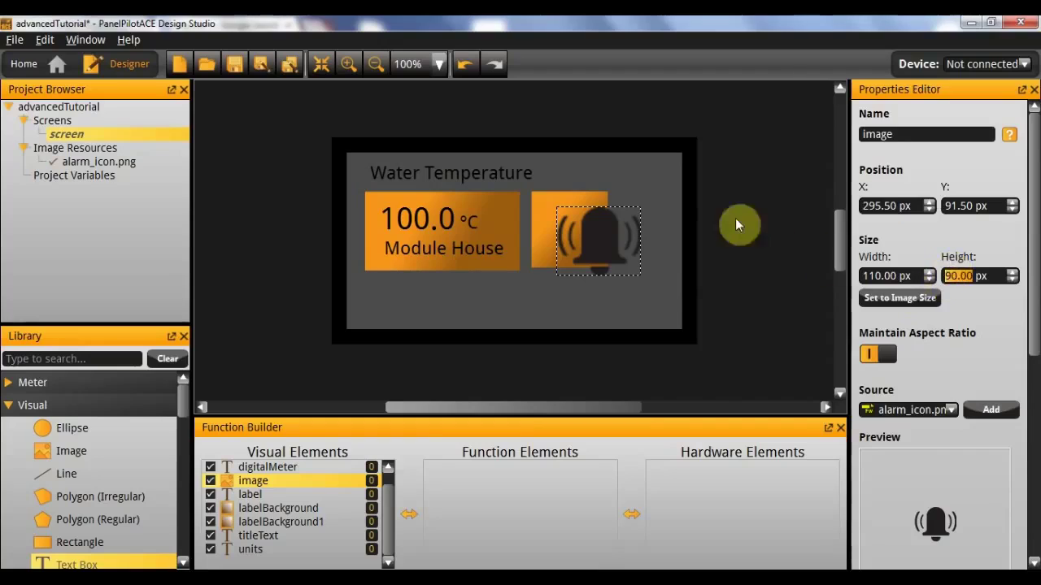
drag(610, 243, 584, 232)
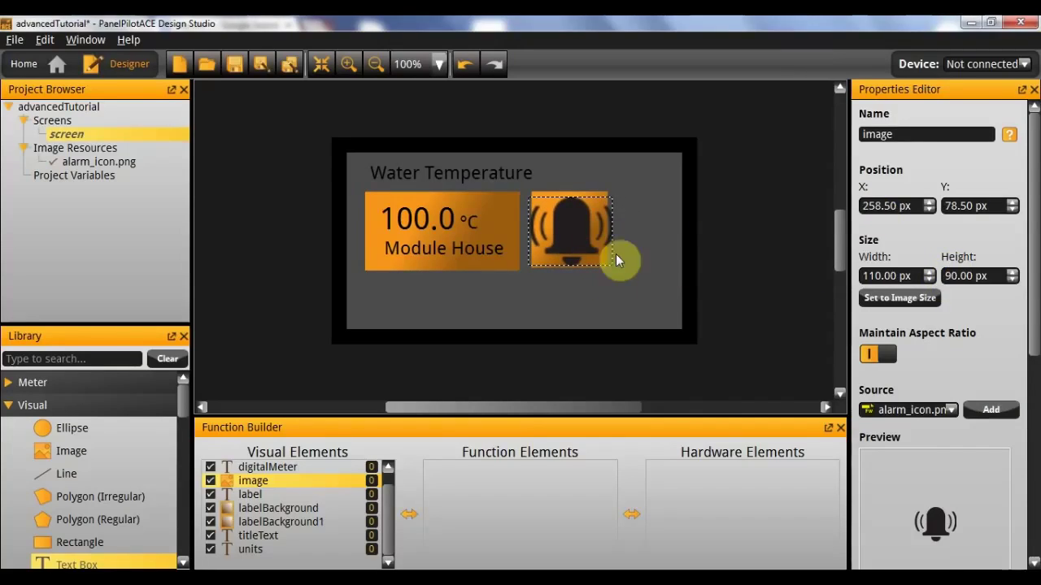
click(628, 213)
Resize the bell tile to 110 × 110 px and nudge the bell image onto it
click(580, 192)
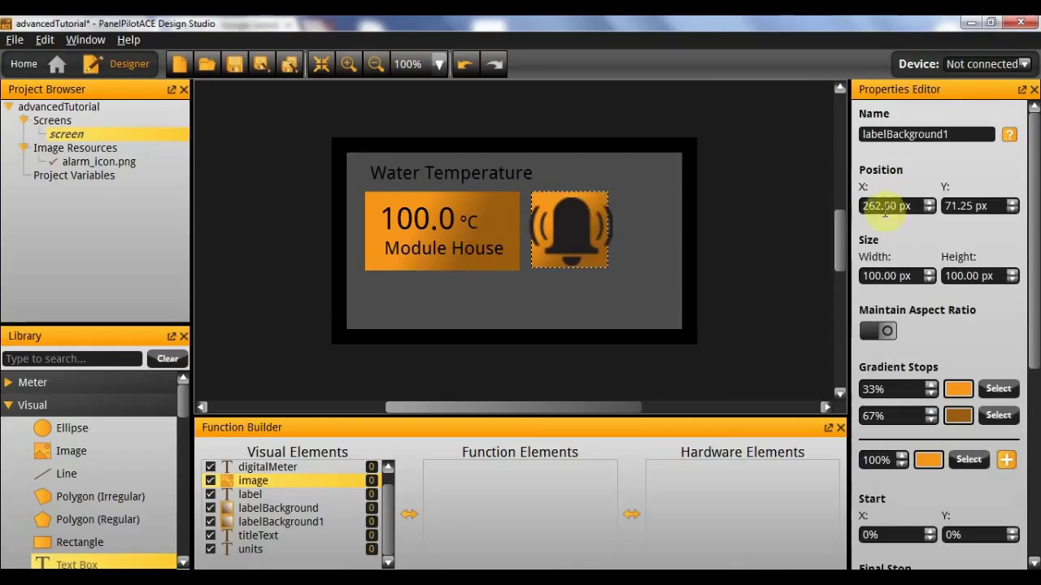
double_click(871, 277)
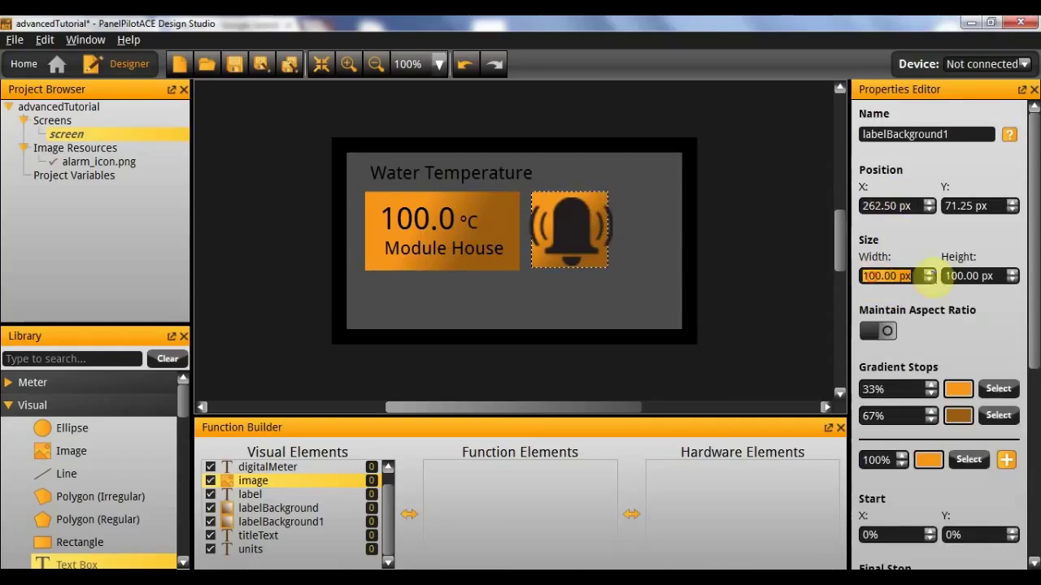
text(1)
text(10)
key(Tab)
text(110)
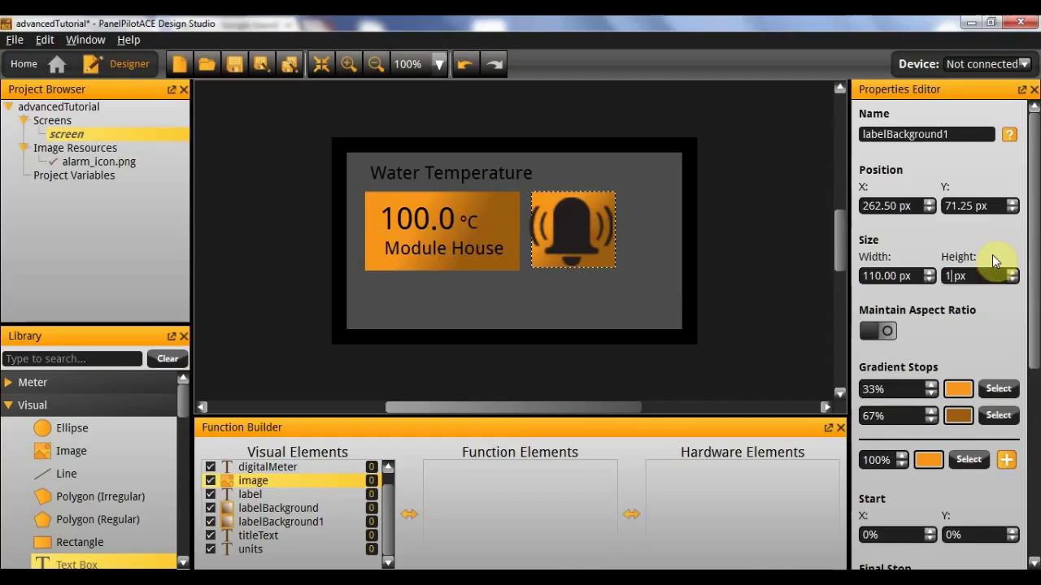
key(Return)
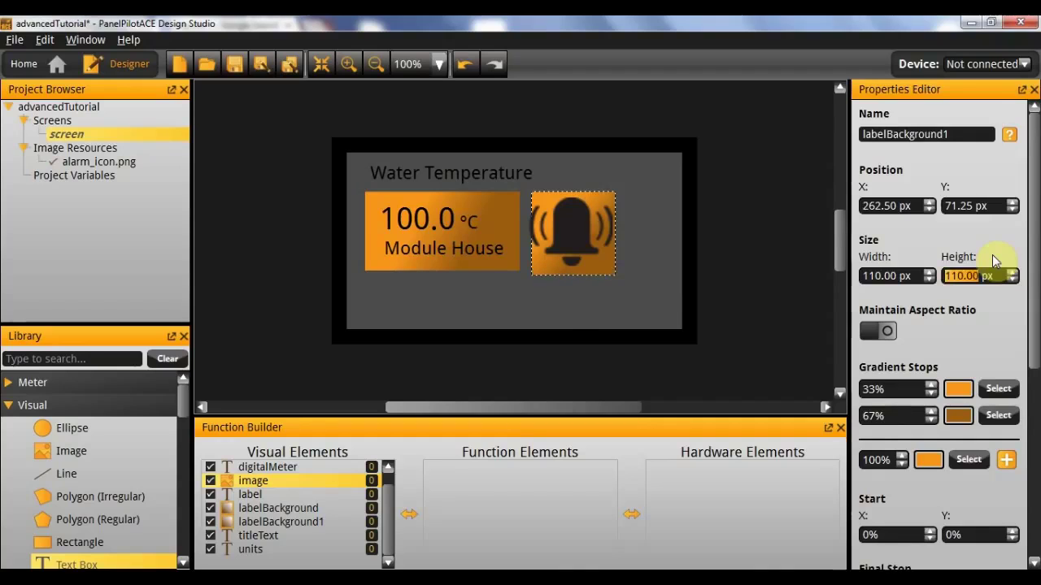
click(584, 248)
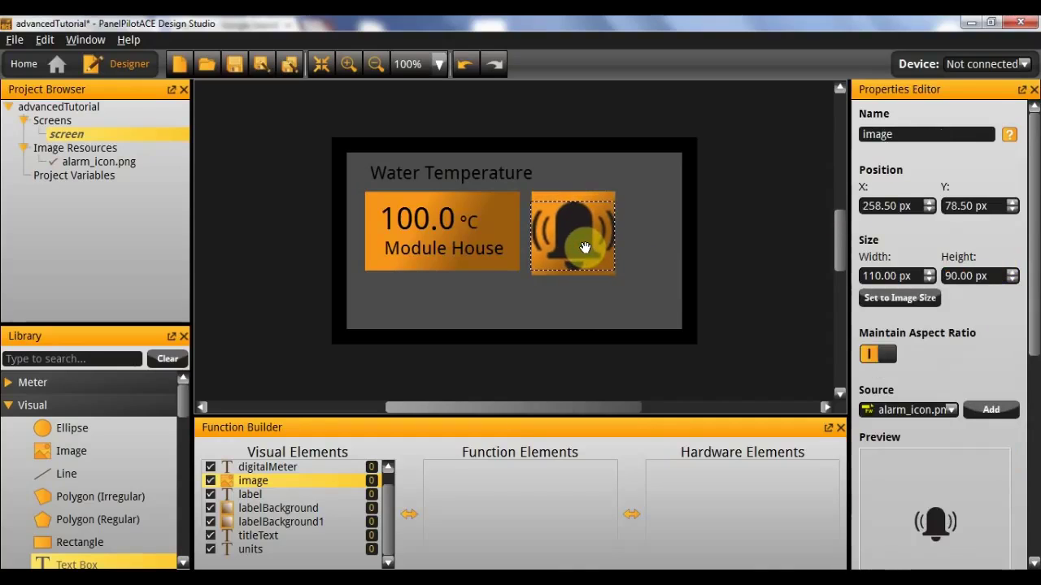
drag(584, 248, 586, 245)
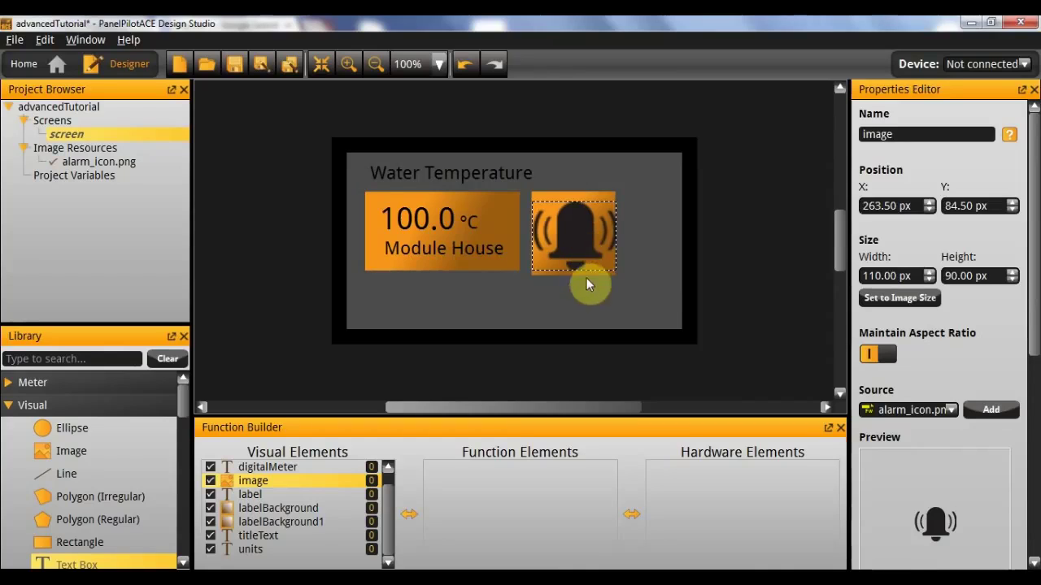
Position the orange bell tile at X 260, Y 70 px
click(586, 198)
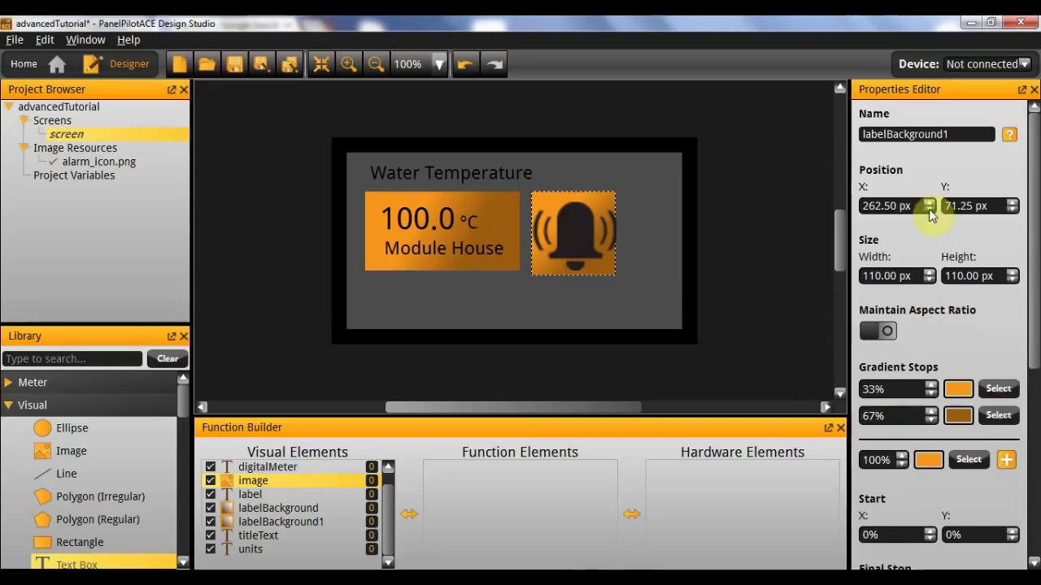
double_click(881, 208)
text(2)
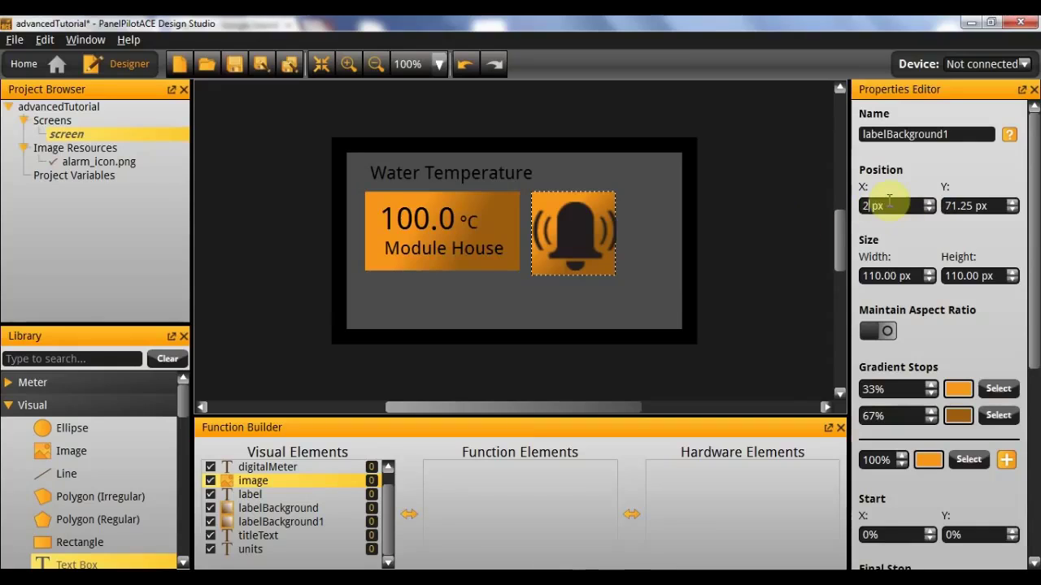
text(60)
key(Tab)
text(70)
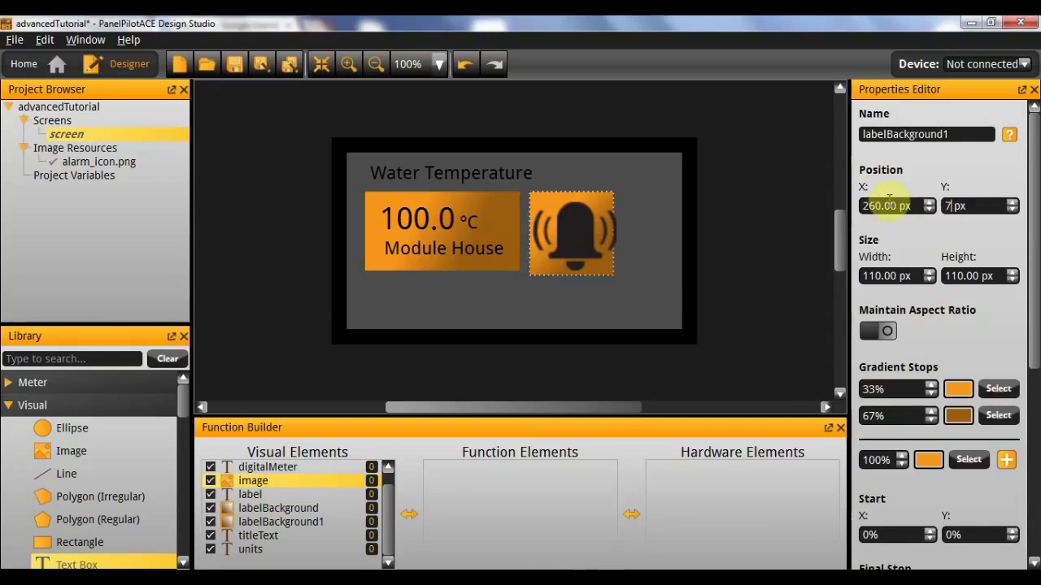
key(Return)
Position the bell image at X 260, Y 80 px
click(552, 235)
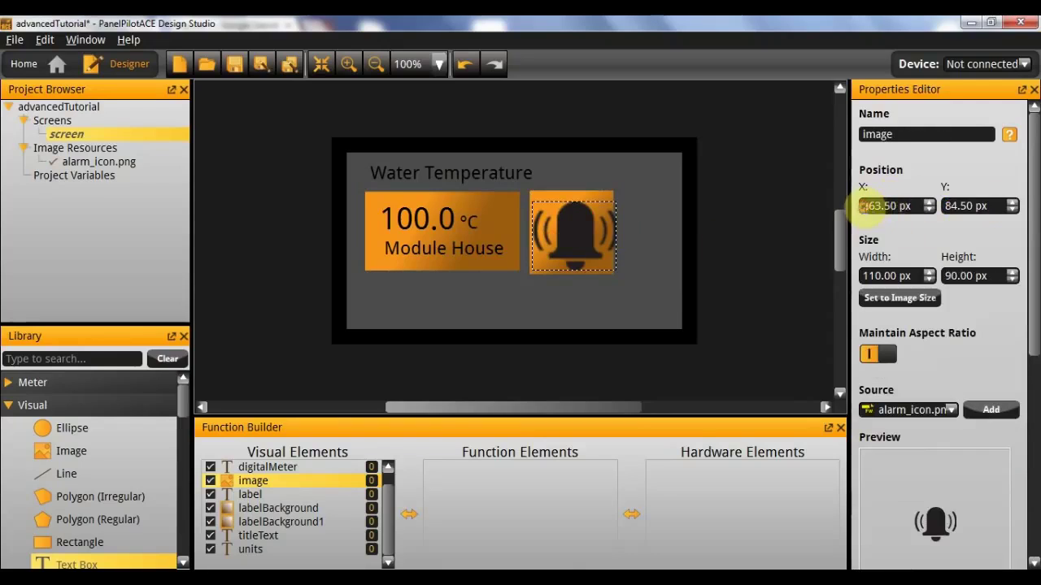
triple_click(864, 205)
text(260)
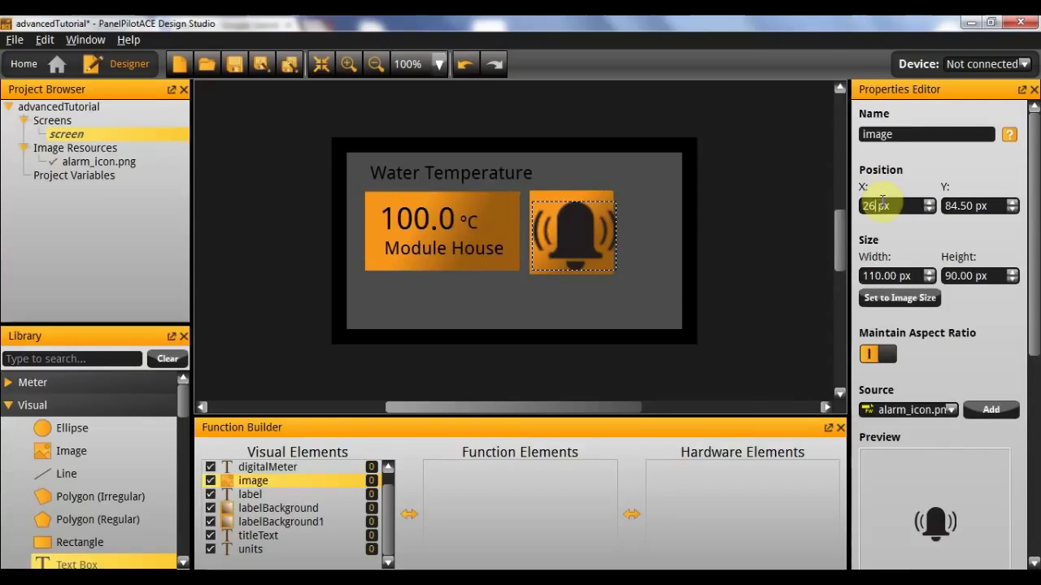
key(Tab)
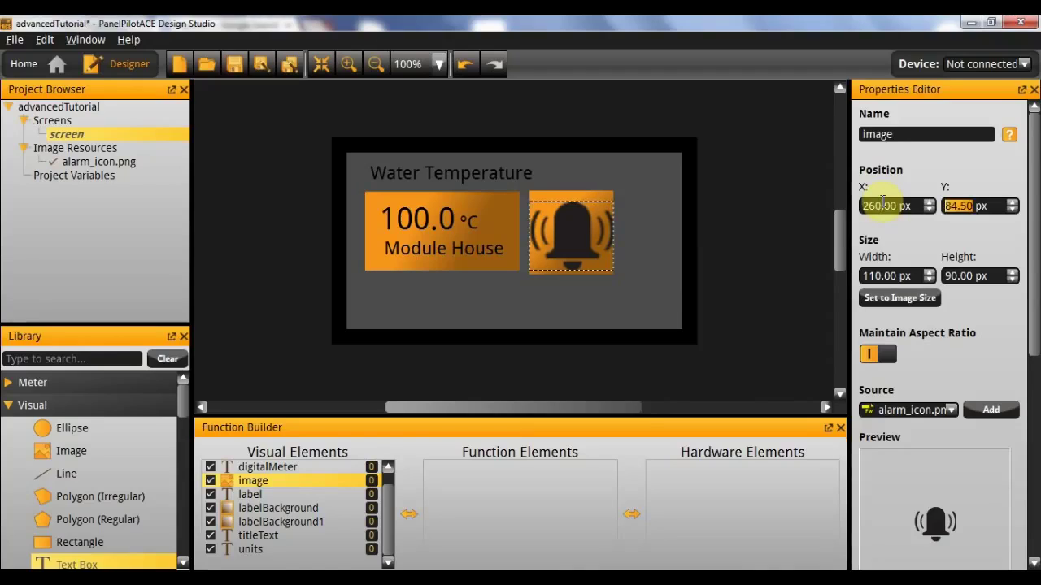
text(8)
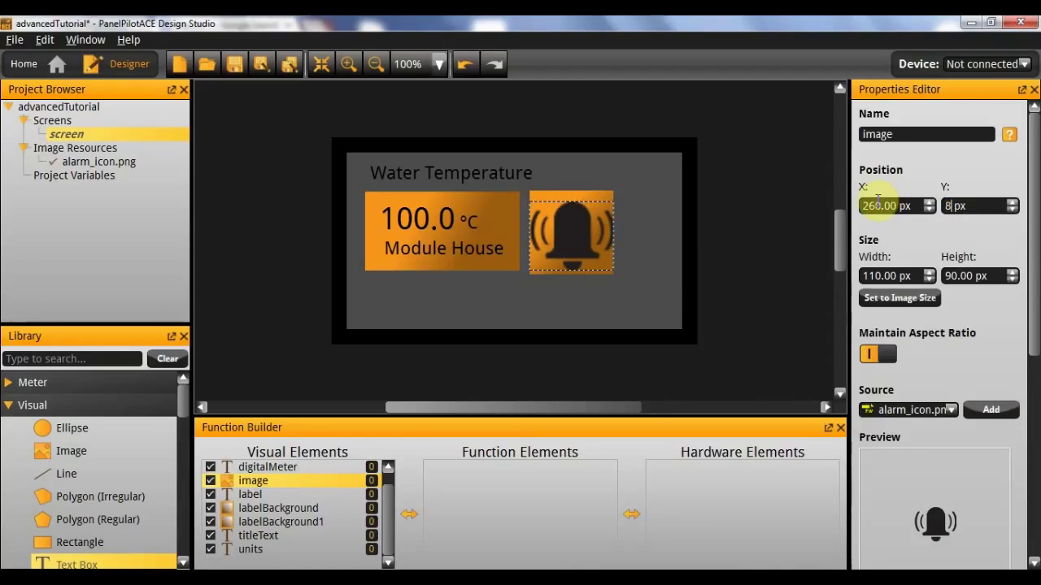
text(0)
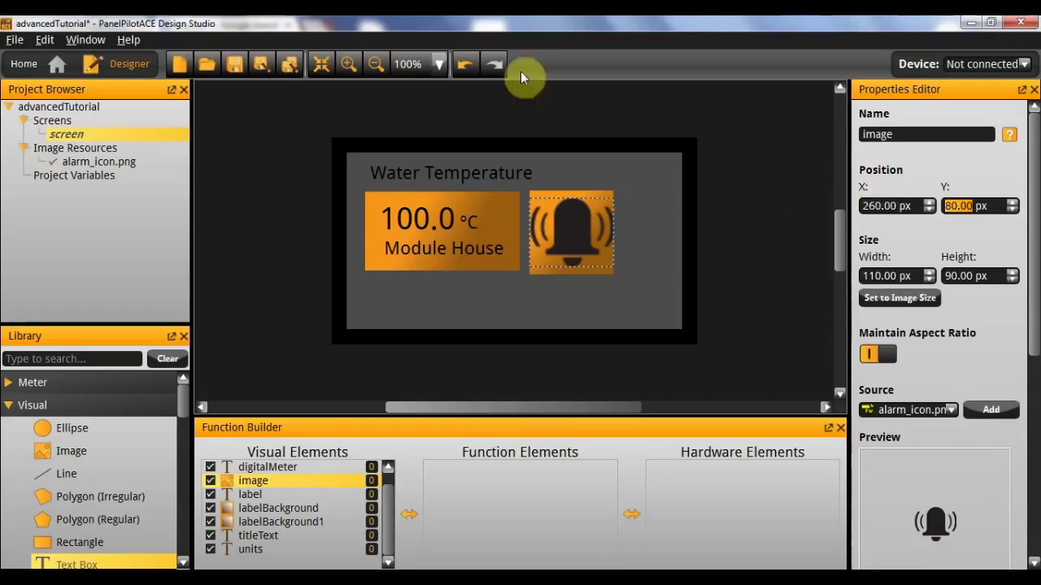
click(618, 311)
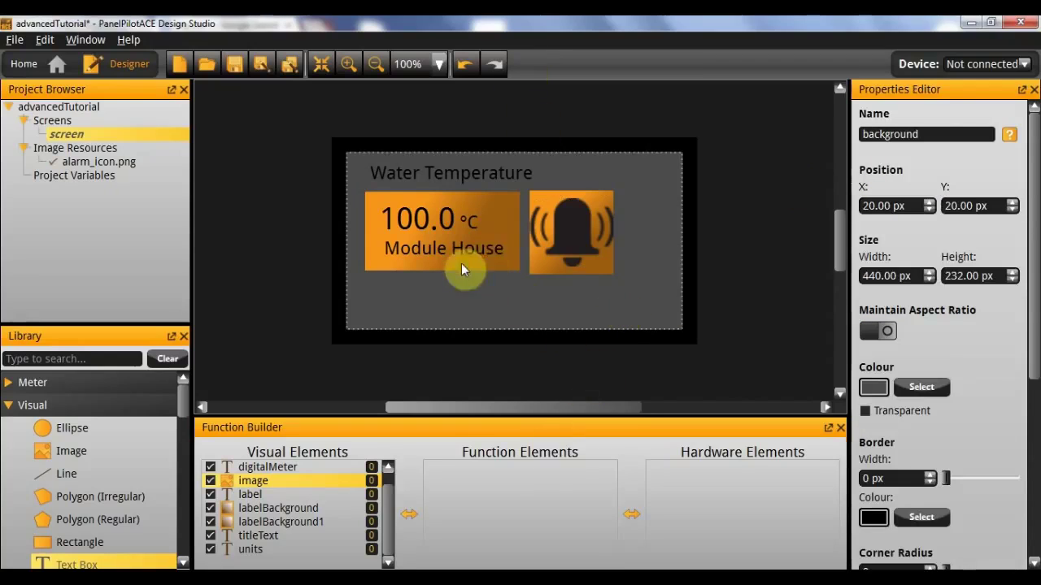
Resize the temperature readout tile to 200 × 110 px
click(533, 271)
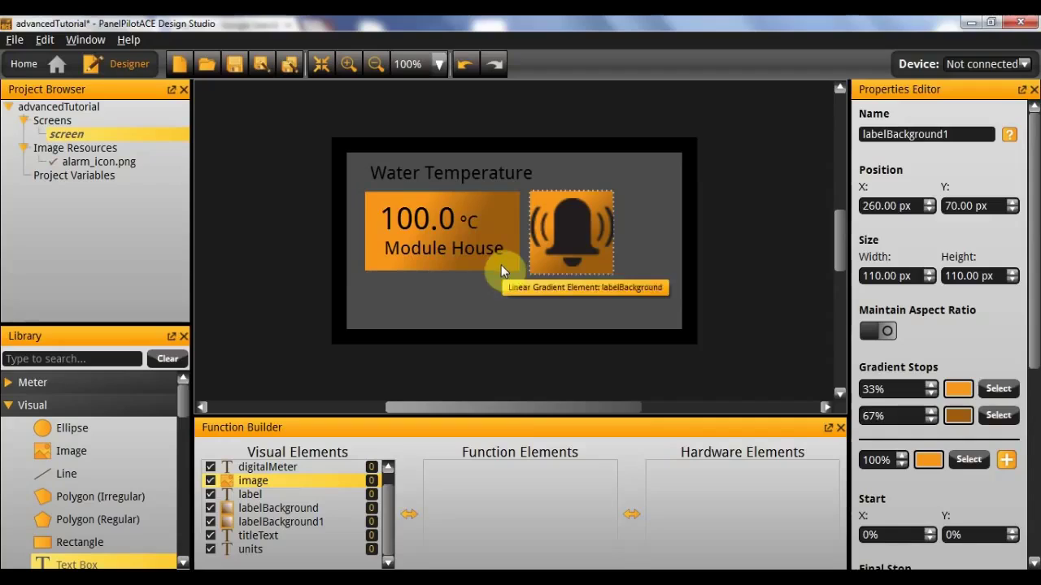
click(501, 265)
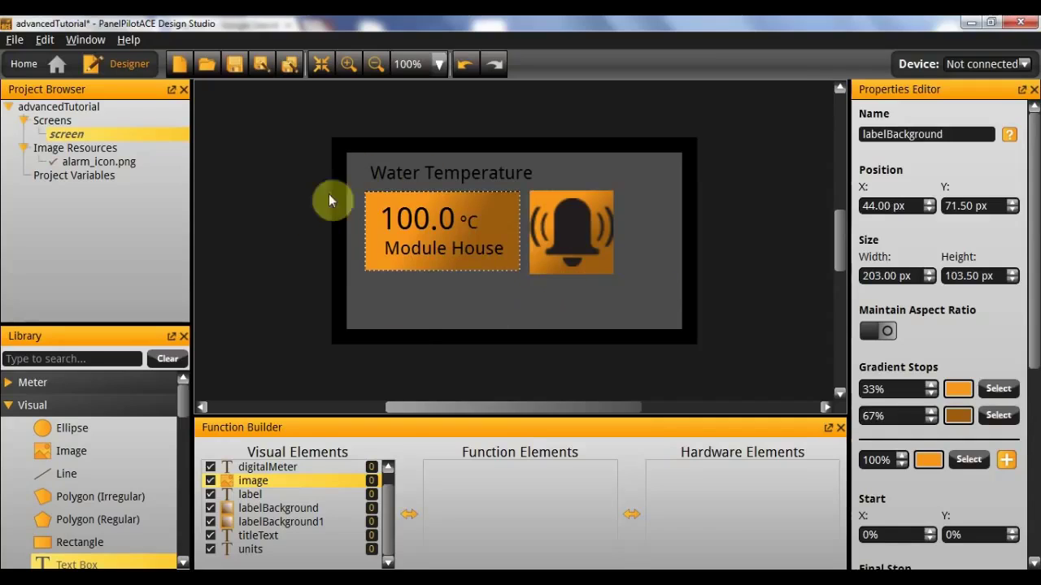
double_click(957, 283)
text(110)
key(Return)
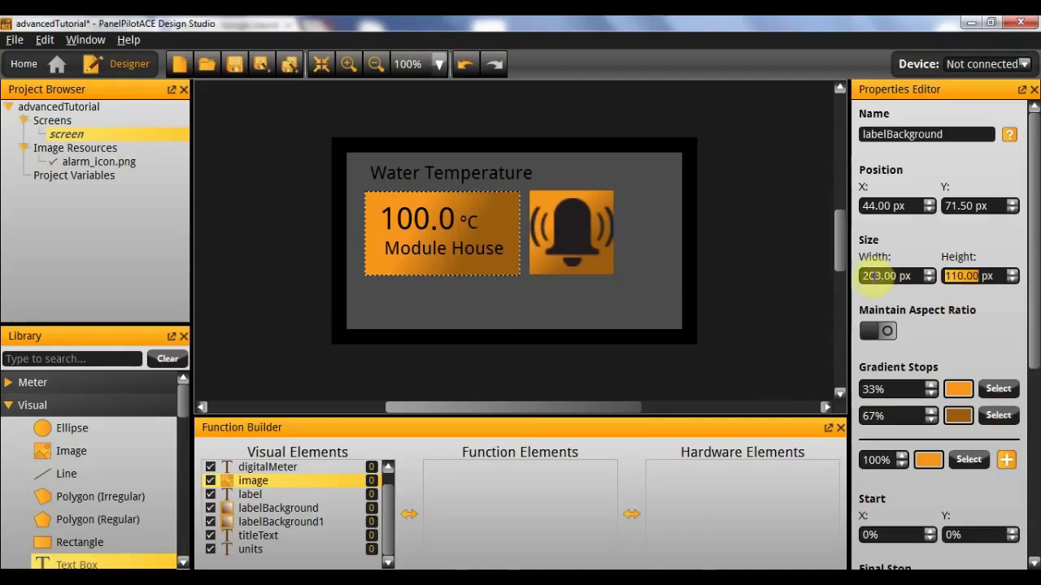
click(868, 275)
drag(864, 276, 921, 274)
text(200)
key(Return)
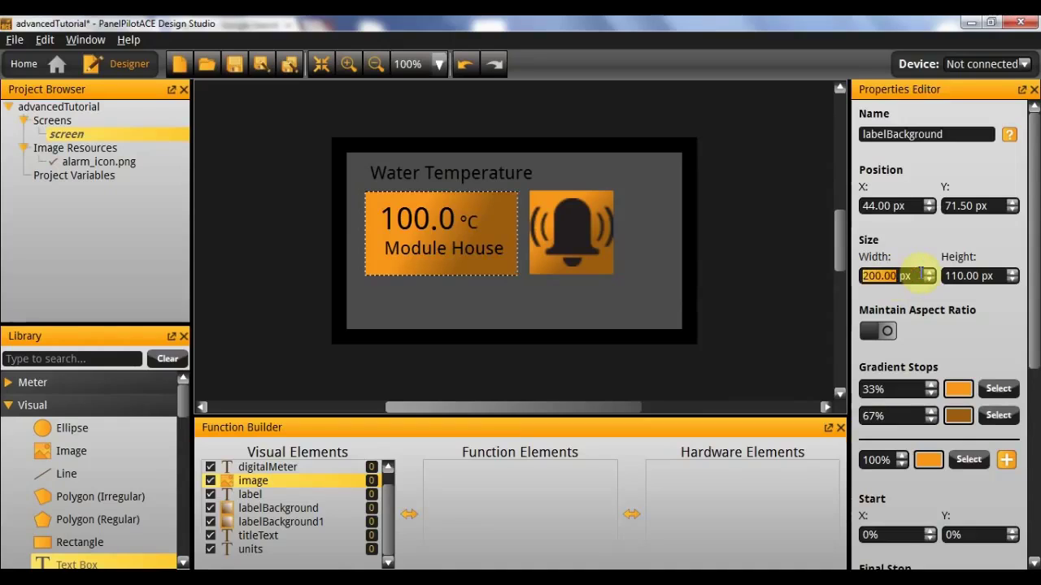
Move the readout tile to X 45, Y 70 px, level with the bell tile
click(929, 201)
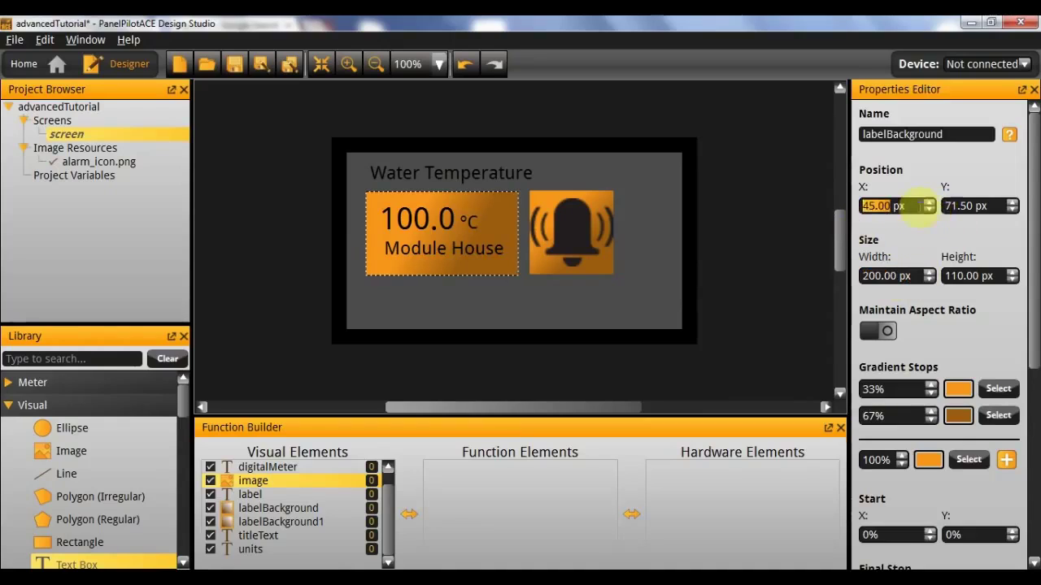
drag(945, 206, 992, 205)
text(70)
key(Return)
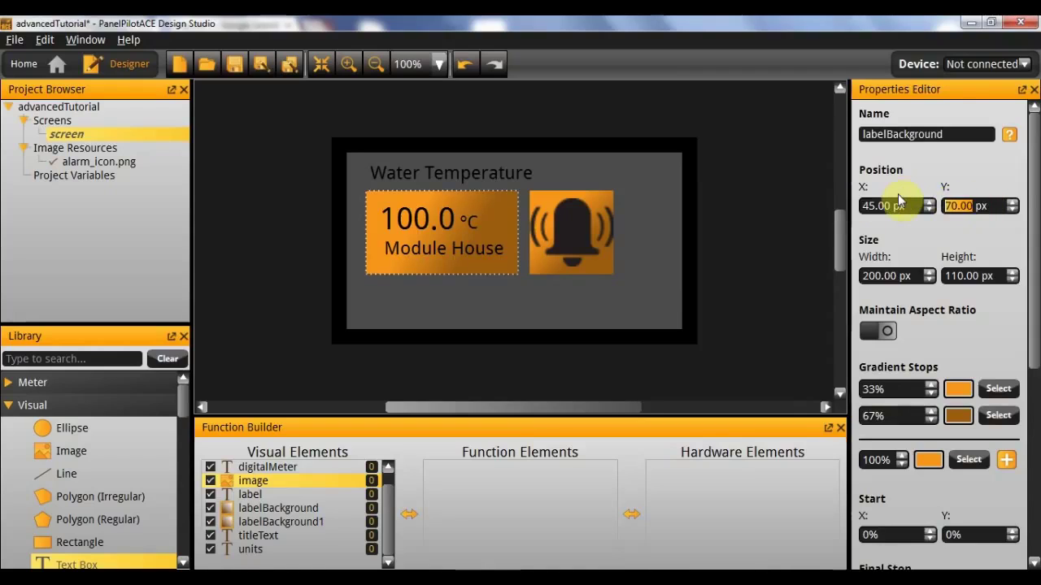
click(609, 271)
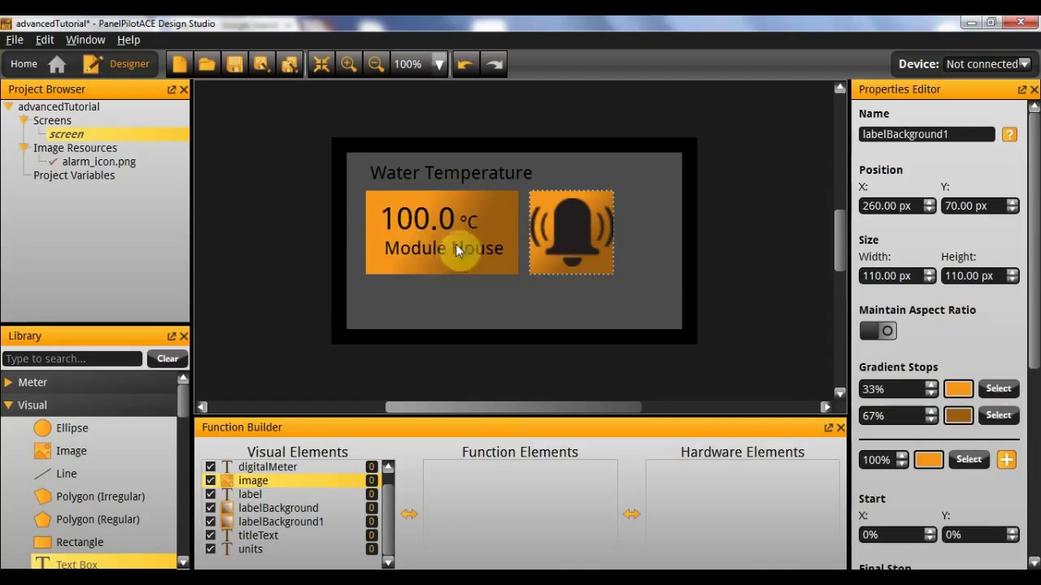
click(374, 198)
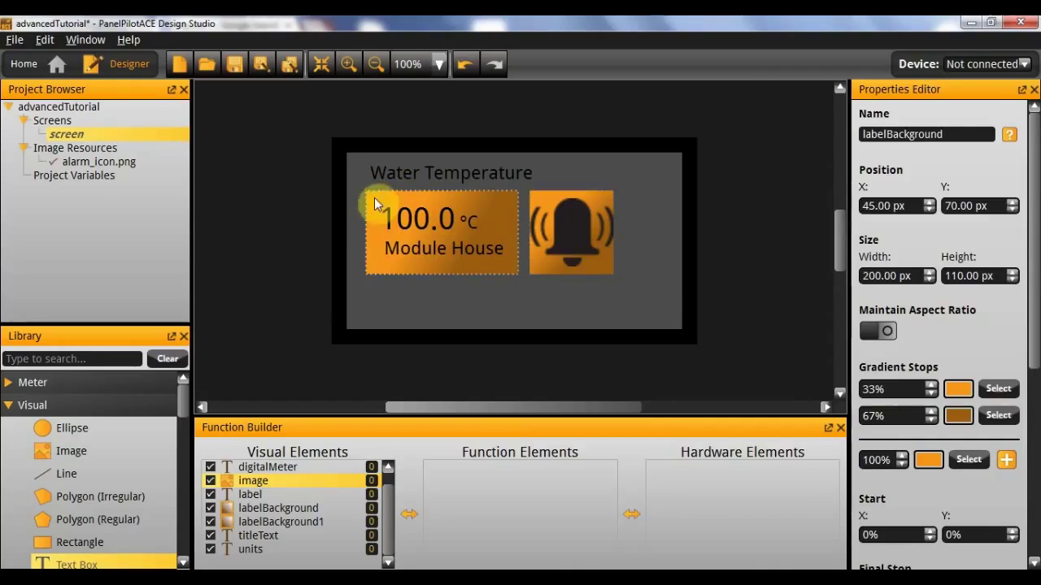
Select the Water Temperature title's X position value for replacing
click(463, 181)
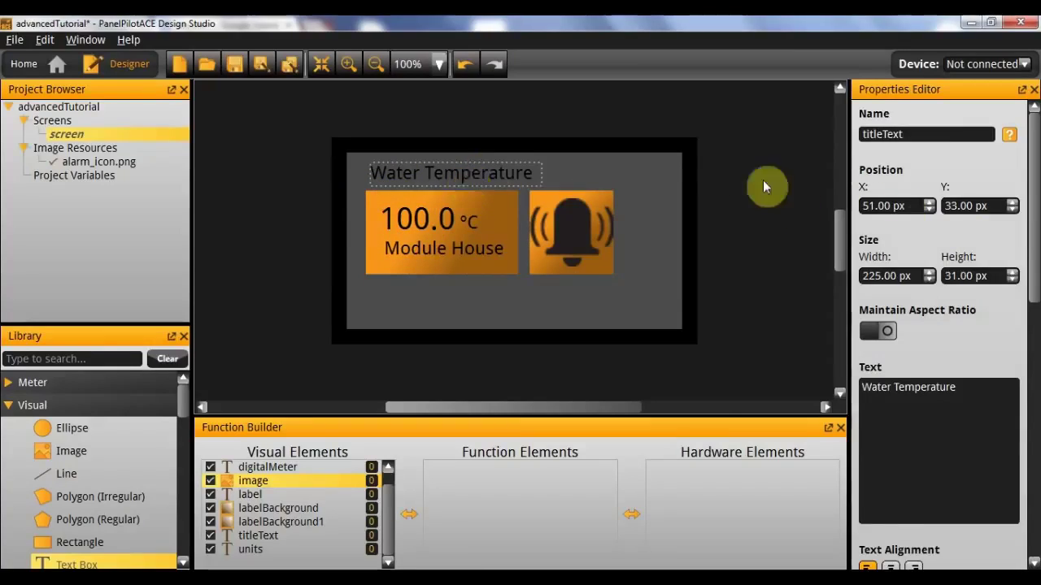
click(878, 206)
drag(904, 206, 866, 206)
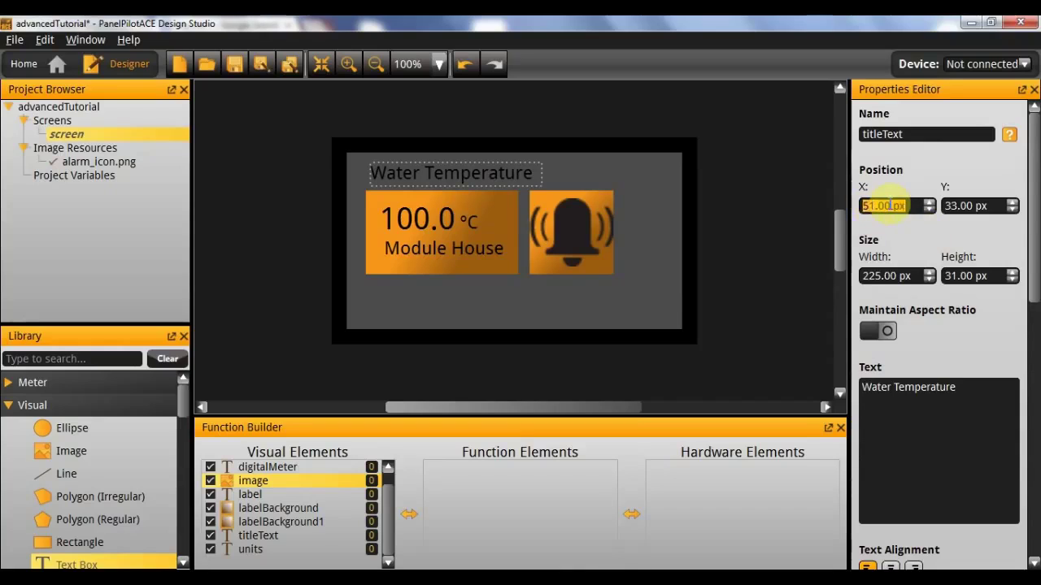
Set the Water Temperature title's X position to 45
text(45)
key(Return)
click(399, 217)
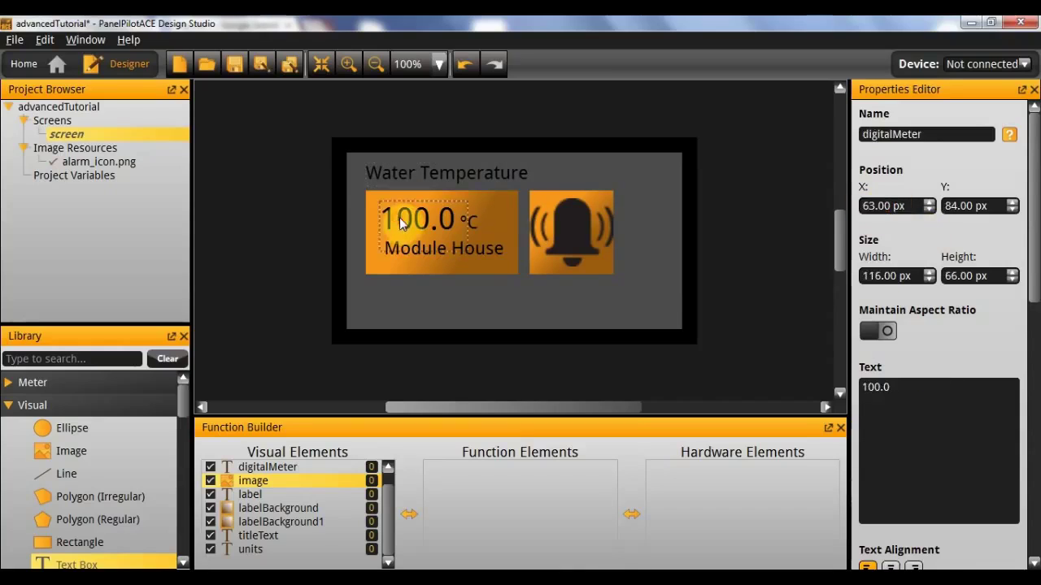
click(496, 285)
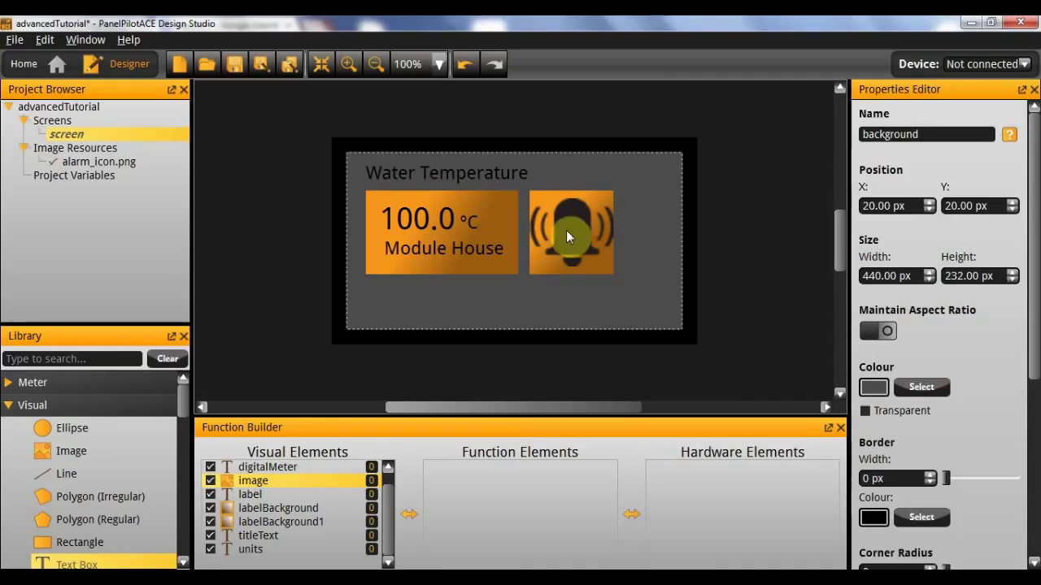
Shrink the bell picture to 80 px high (98 × 80) and nudge it inside its tile
click(589, 236)
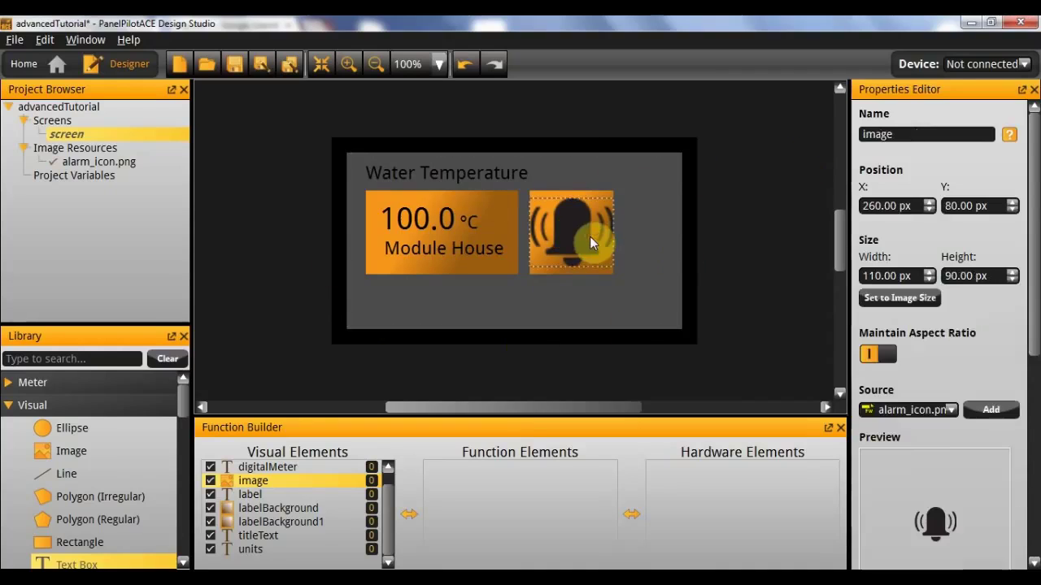
click(959, 276)
triple_click(960, 276)
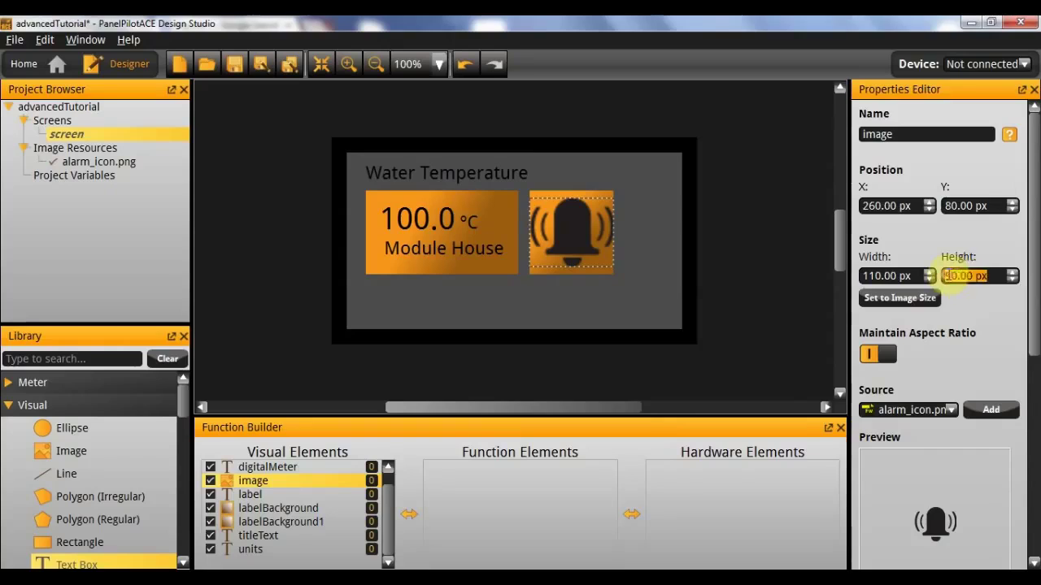
text(8)
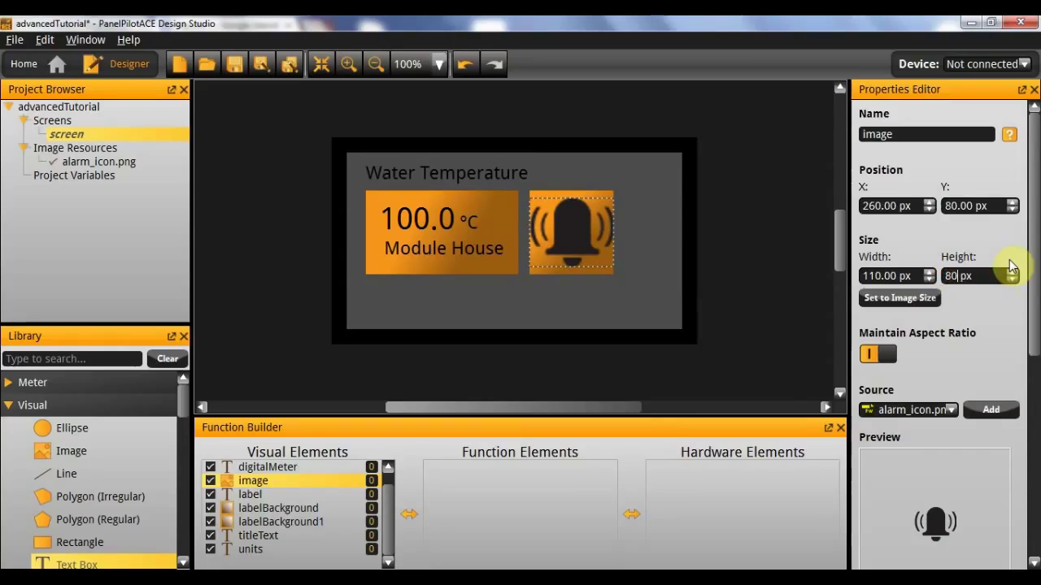
key(Return)
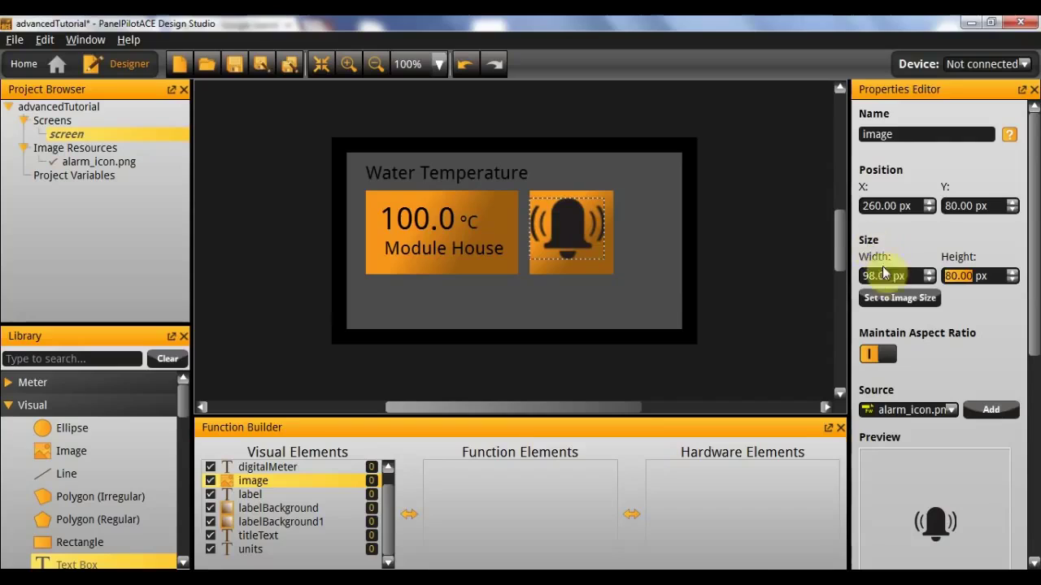
click(587, 267)
click(562, 233)
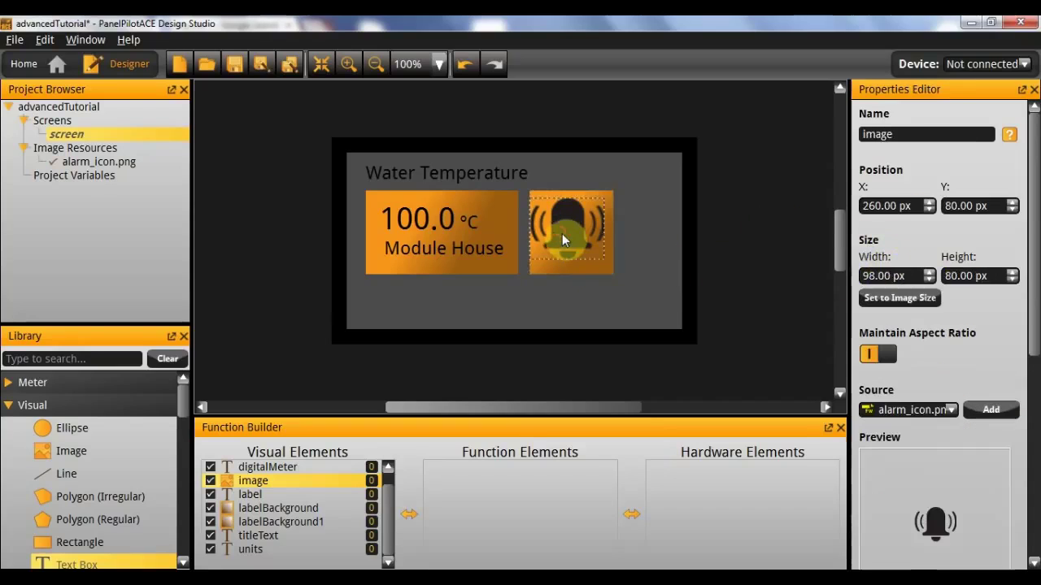
drag(563, 234, 565, 235)
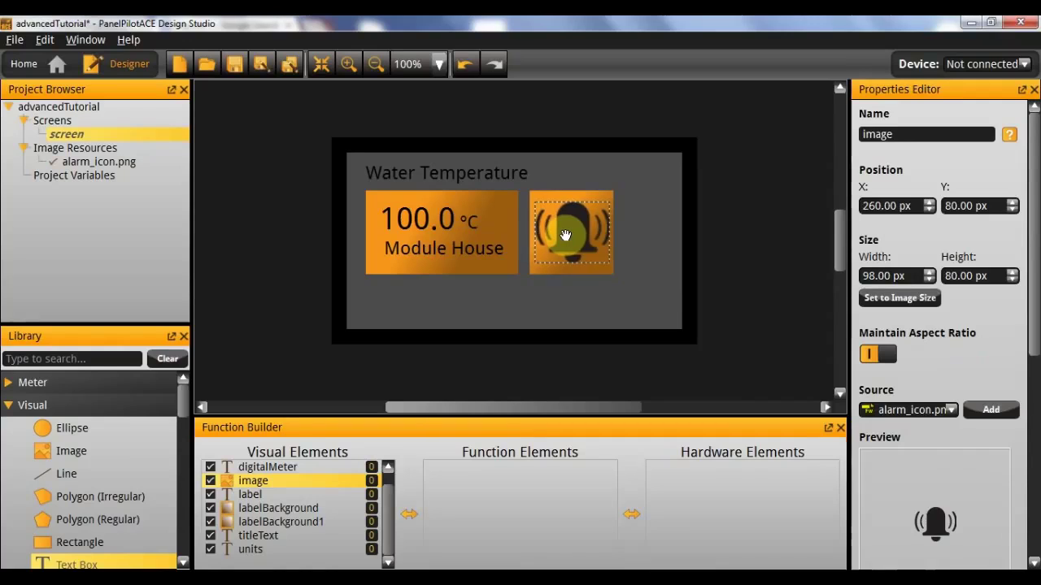
click(649, 242)
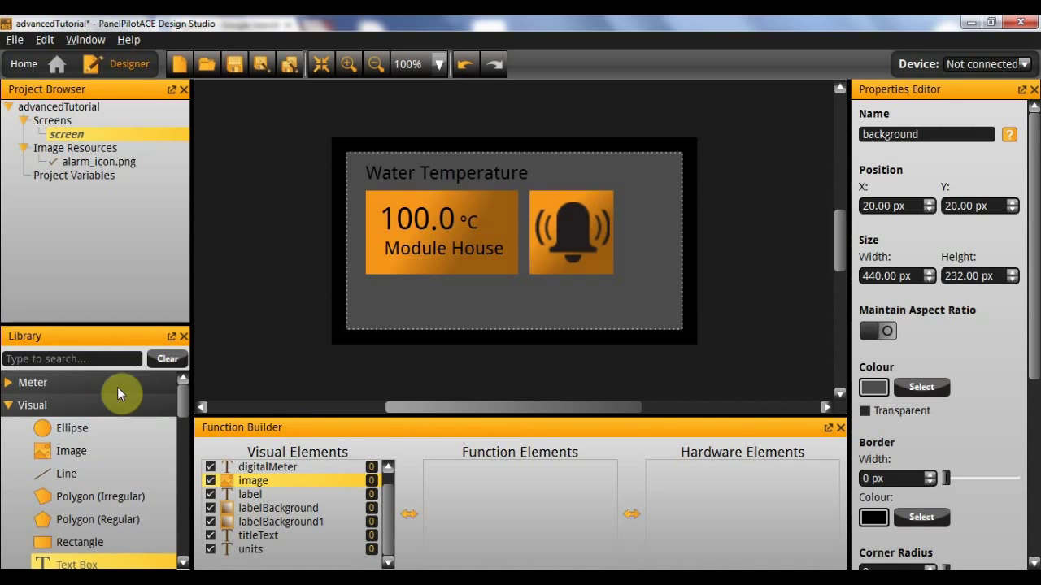
Add Alarm Output and Analogue Input elements to the Hardware Elements
scroll(113, 479, down, 1)
scroll(111, 482, down, 4)
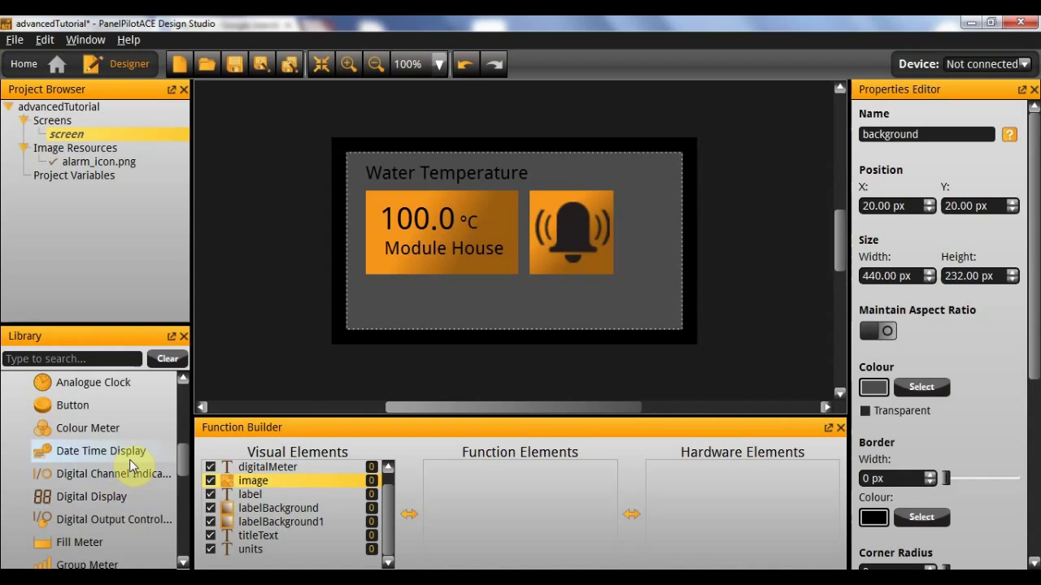
scroll(131, 463, up, 1)
scroll(130, 471, down, 7)
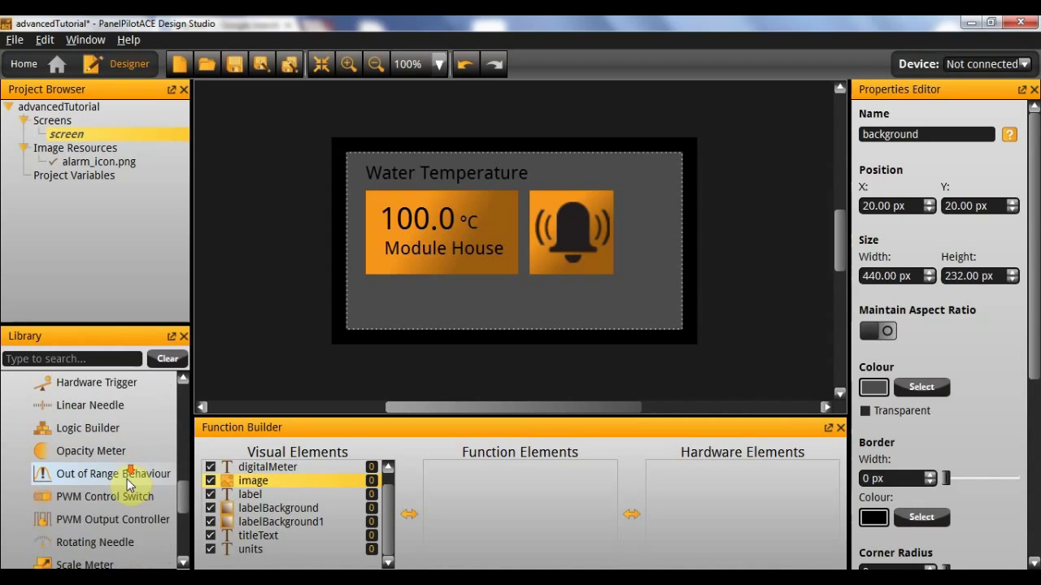
scroll(130, 487, down, 1)
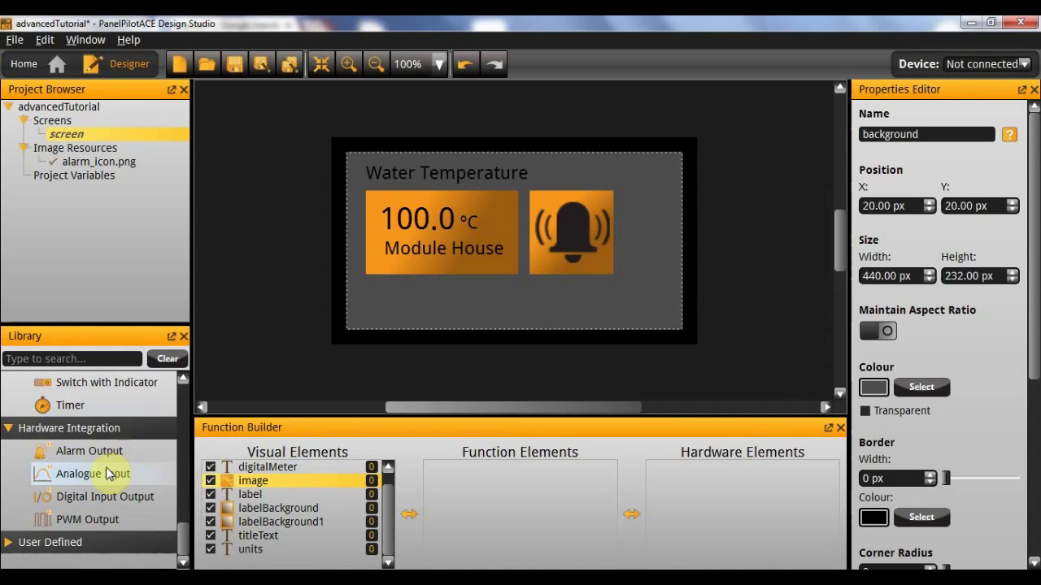
click(108, 456)
drag(108, 460, 726, 520)
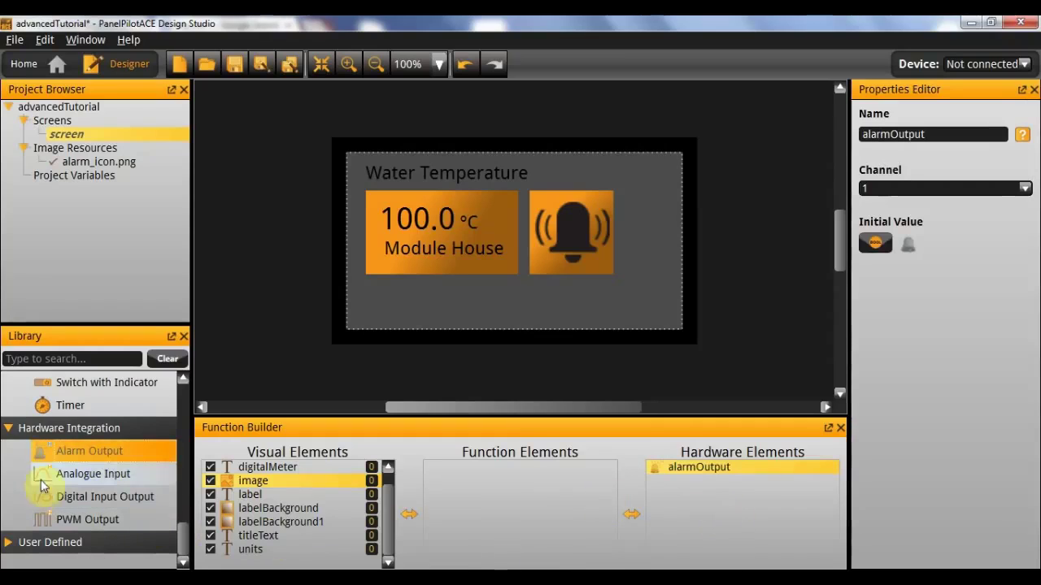
drag(59, 481, 727, 515)
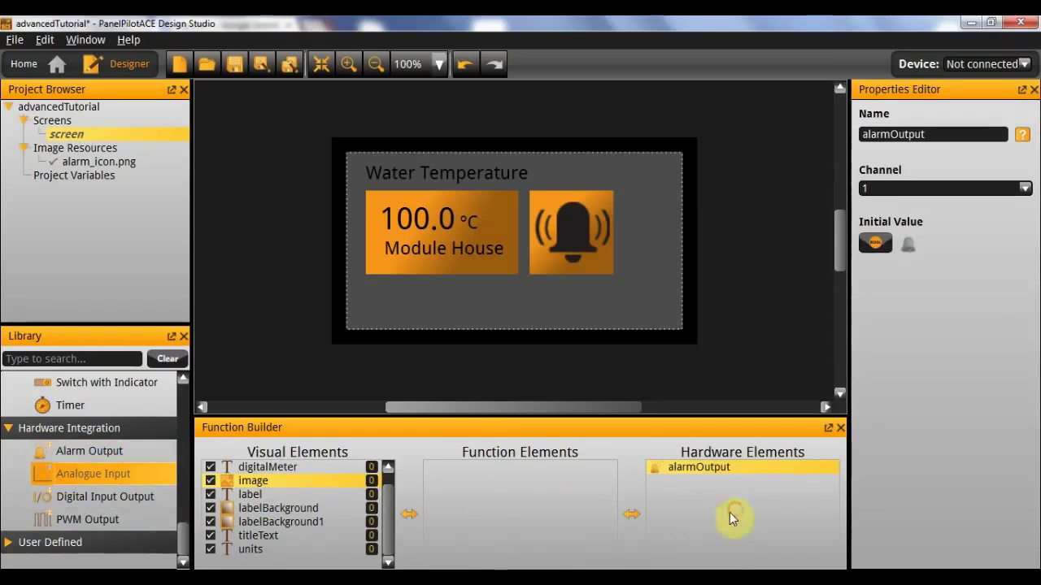
Set analogInput's voltage range to a -5 V minimum and 5 V maximum
click(707, 480)
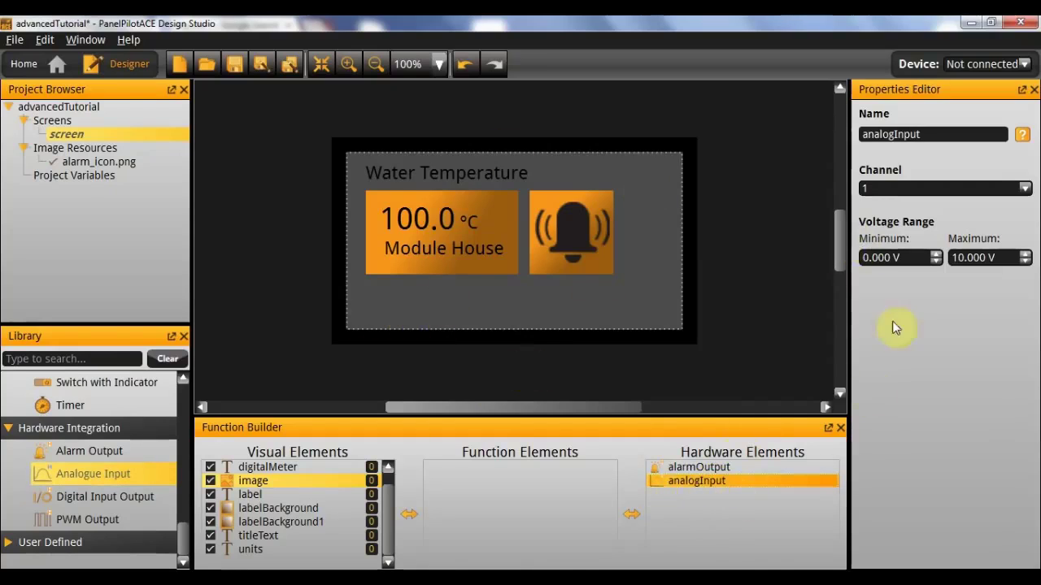
click(912, 258)
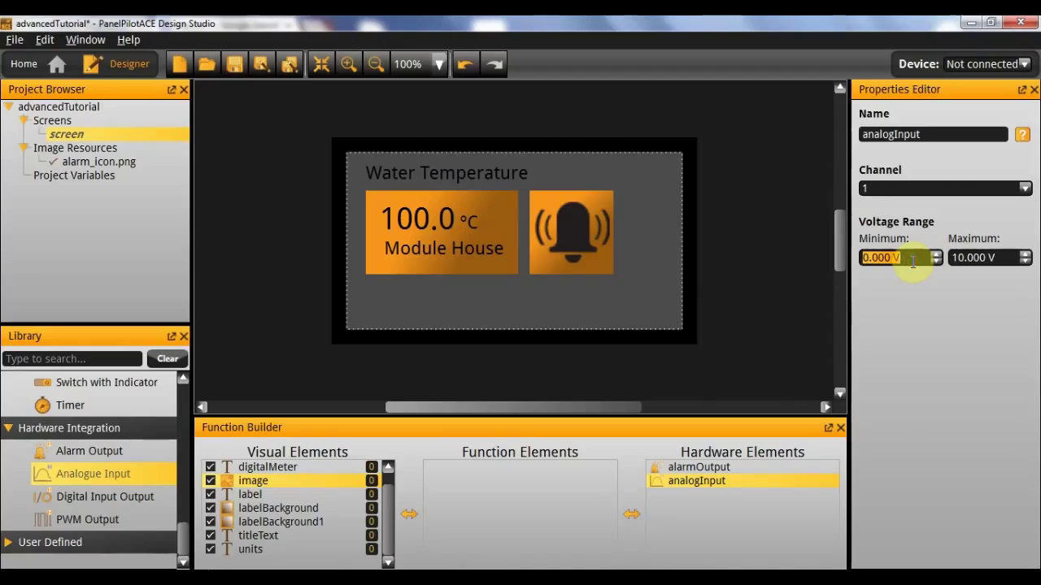
text(-5)
key(Tab)
text(5)
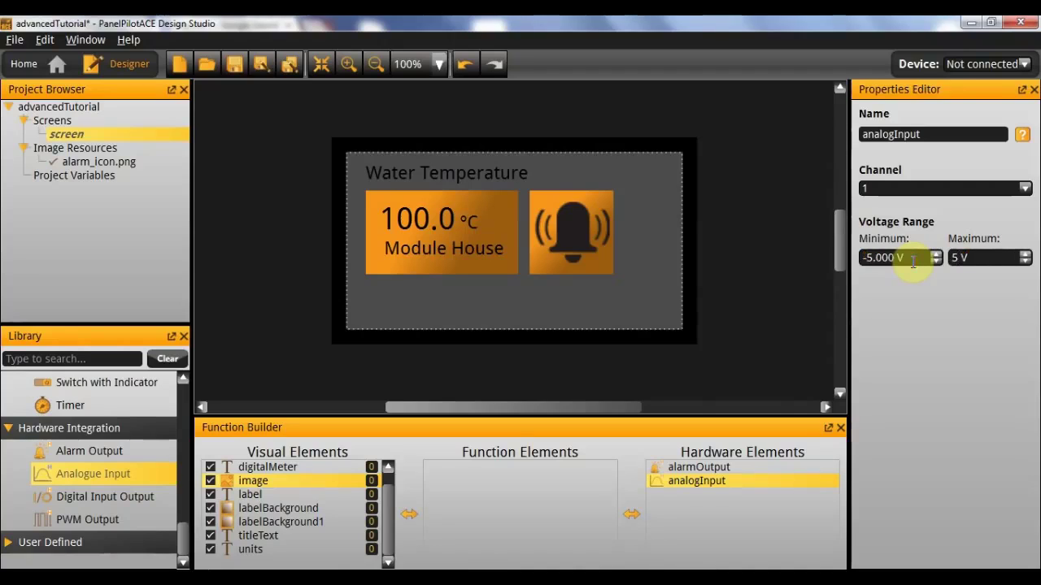
key(Return)
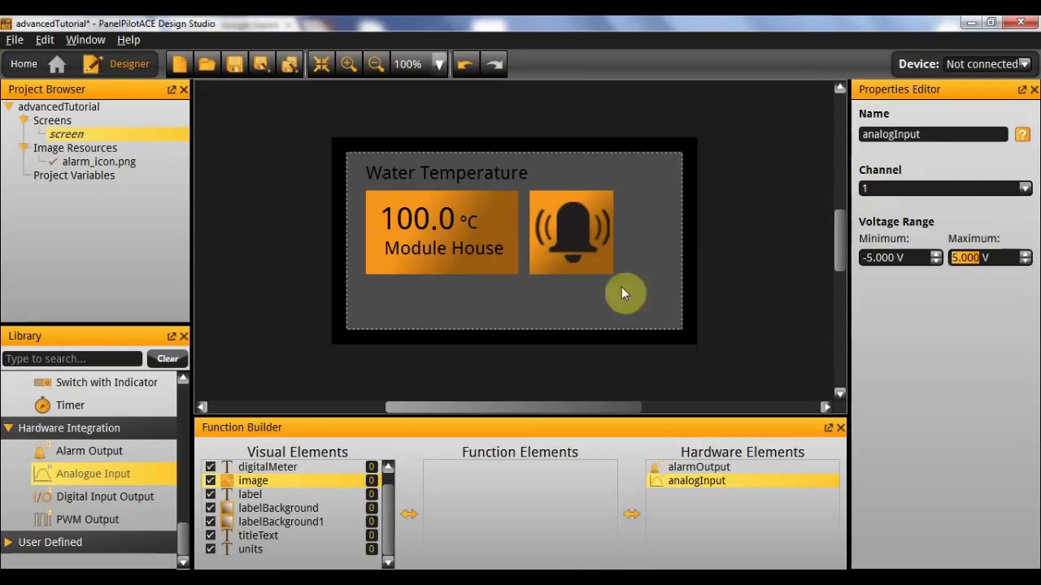
click(700, 467)
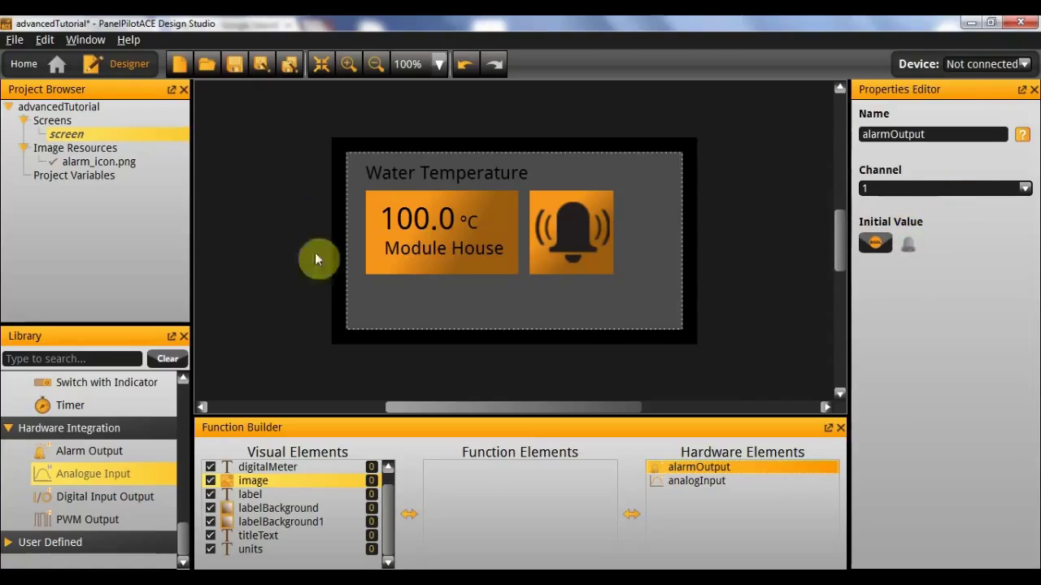
Add Digital Display and Alarm function elements
scroll(85, 475, up, 3)
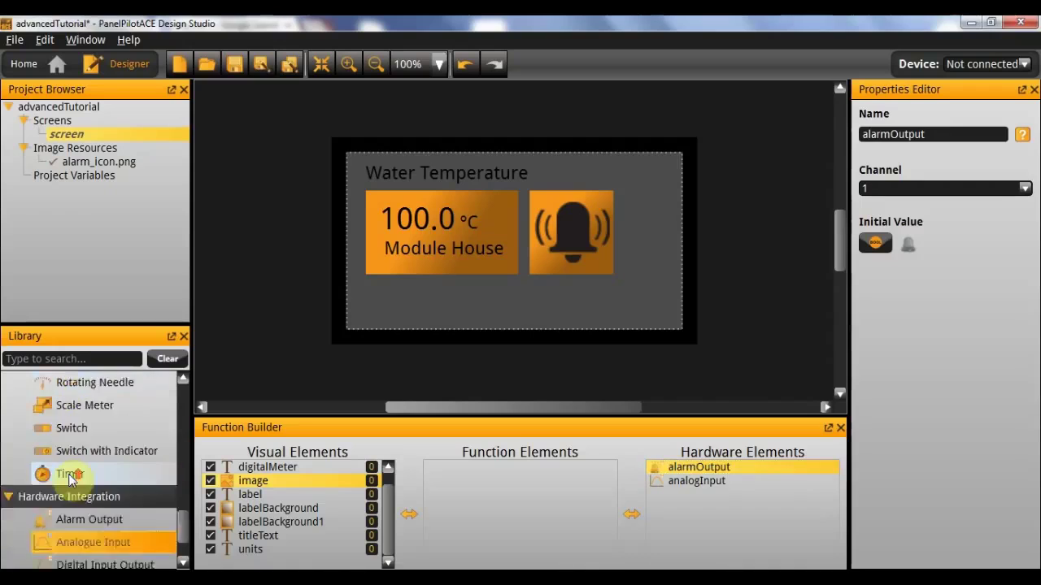
scroll(86, 475, up, 10)
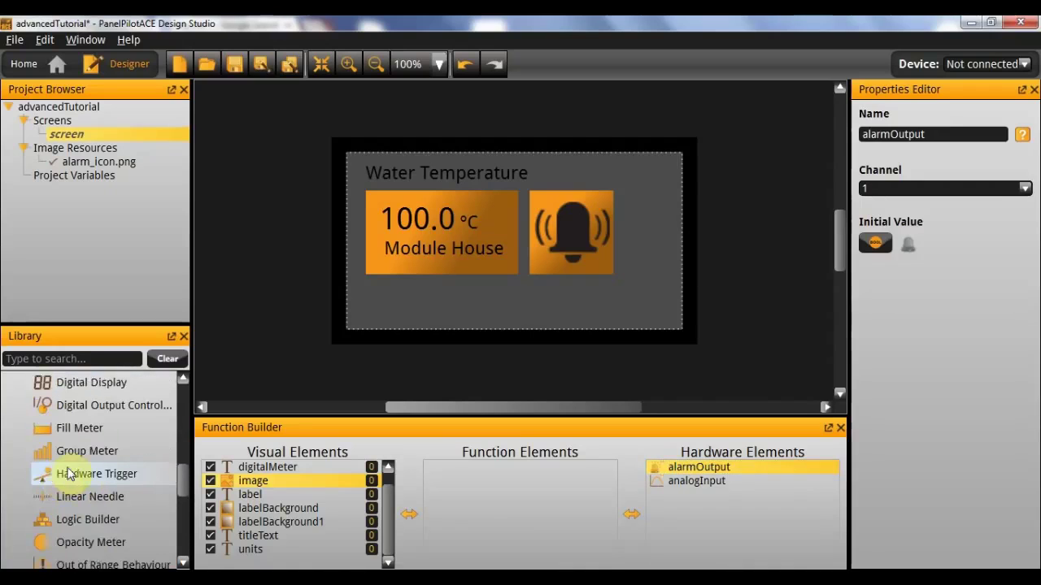
drag(130, 452, 491, 515)
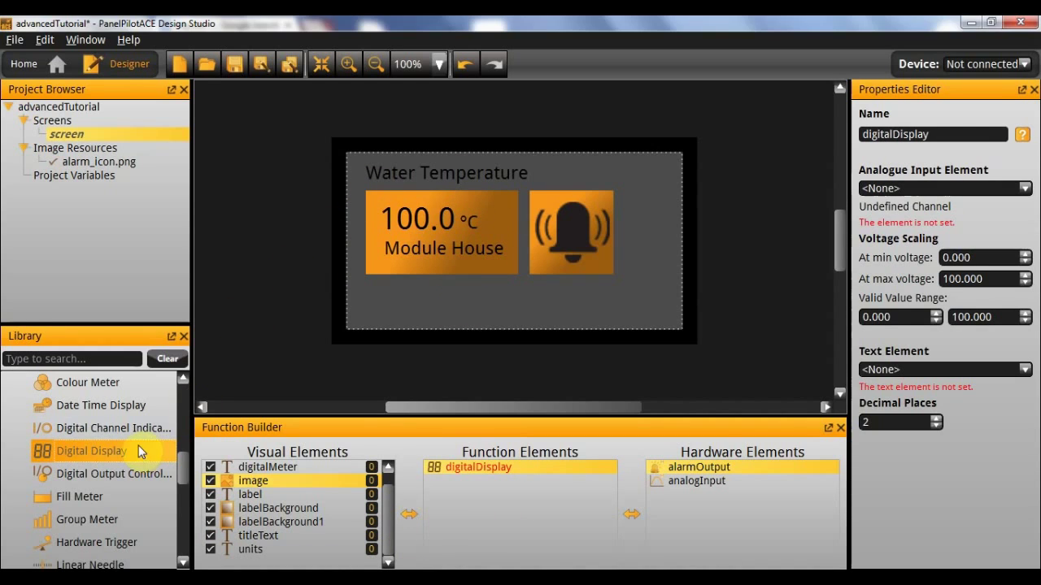
scroll(134, 448, up, 2)
drag(77, 413, 527, 518)
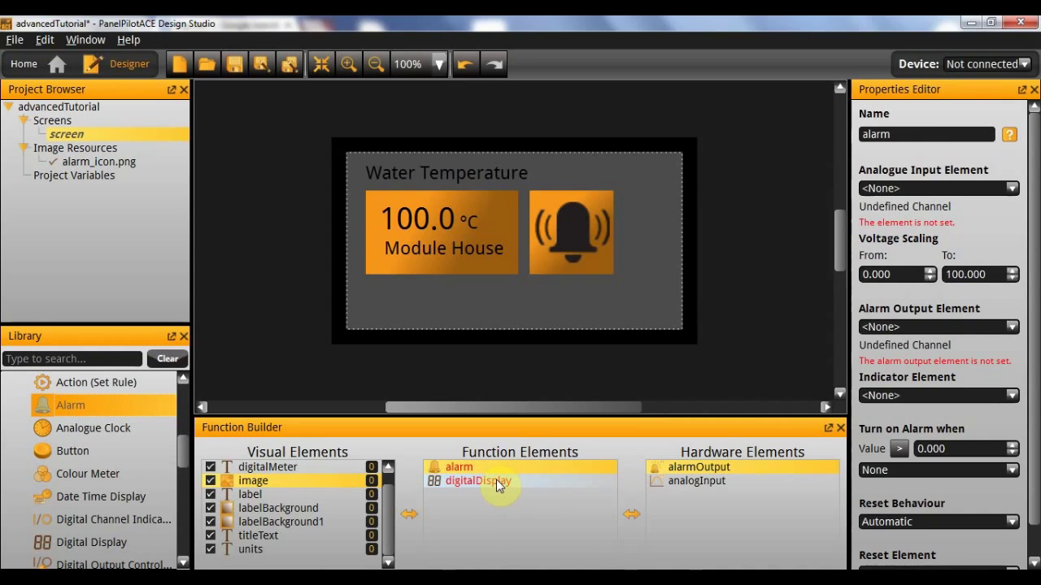
Feed digitalDisplay from analogInput, scaled 0–100, into digitalMeter with one decimal place
click(496, 481)
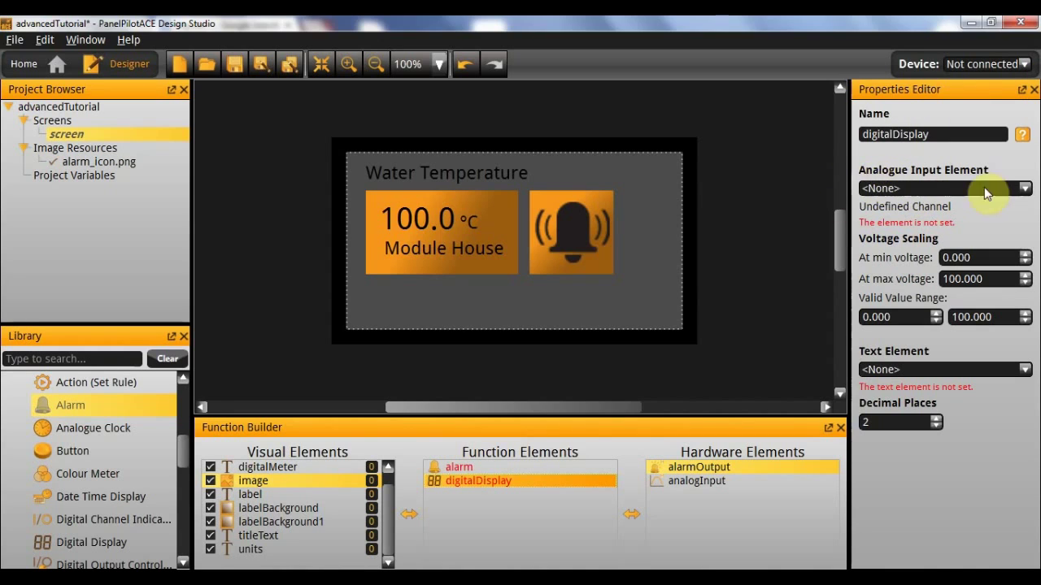
click(952, 188)
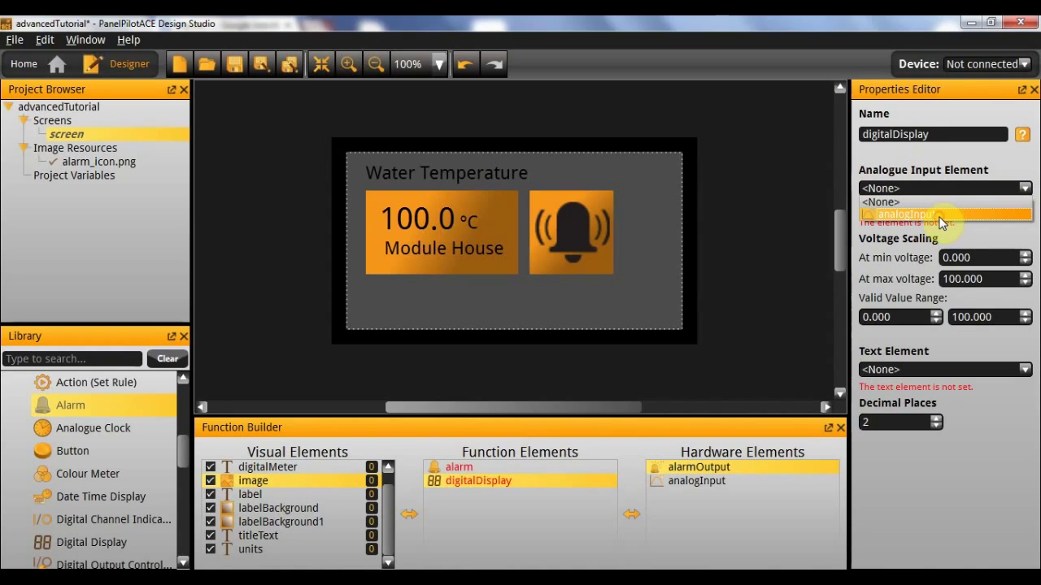
click(940, 217)
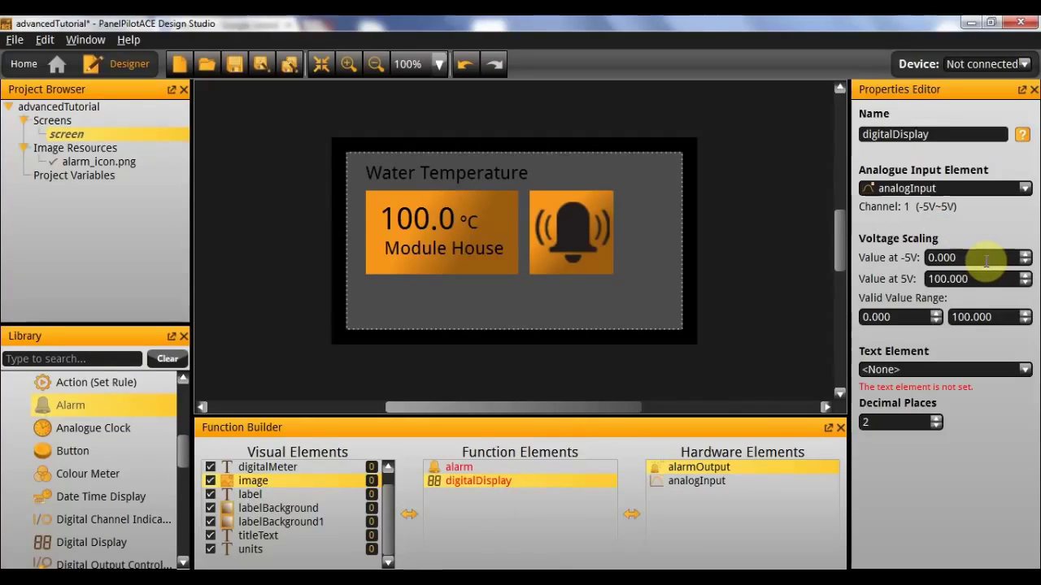
click(914, 316)
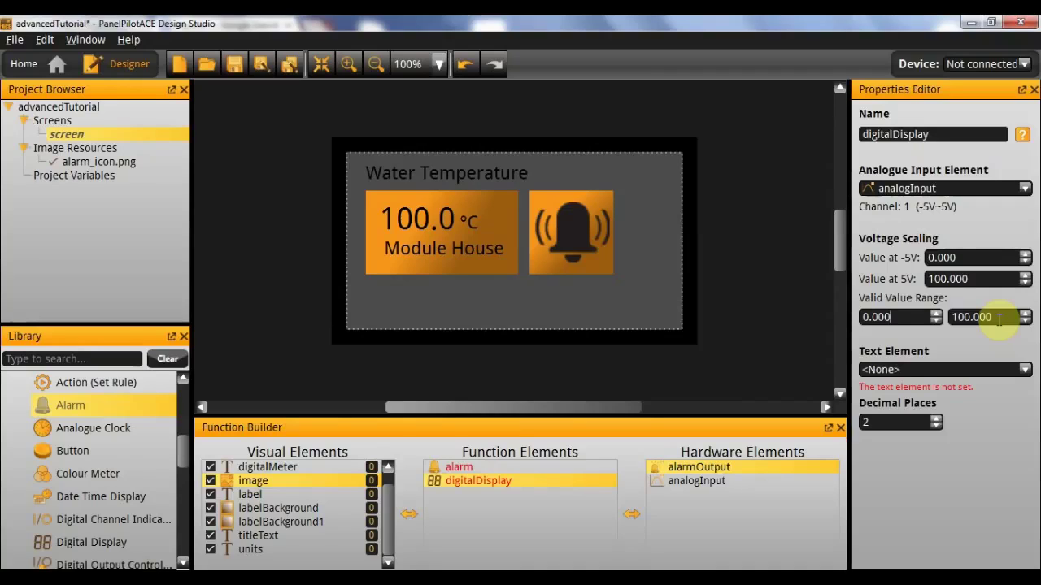
click(878, 370)
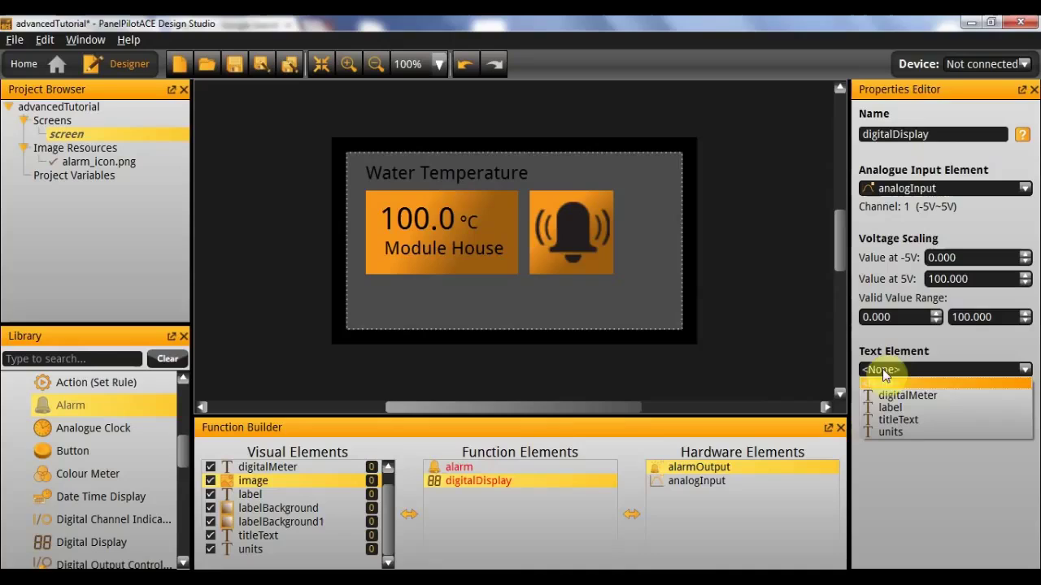
click(943, 395)
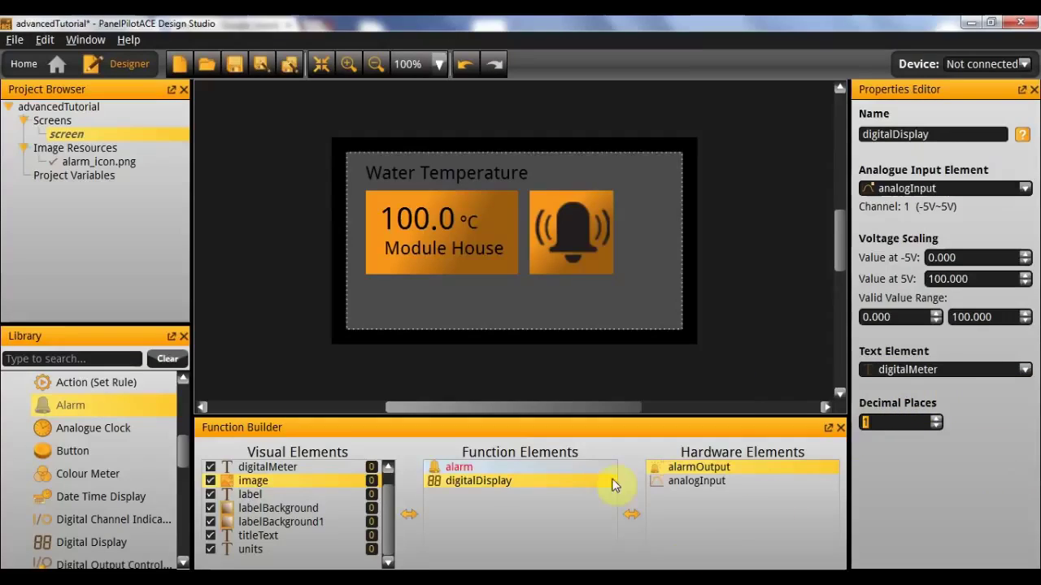
click(497, 467)
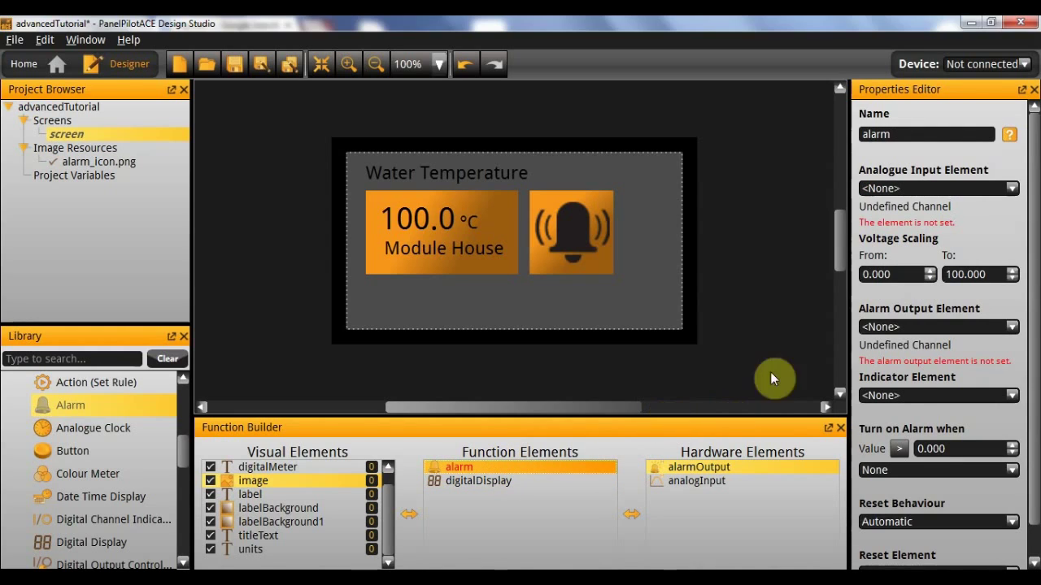
Set the alarm's input to analogInput and its output to alarmOutput
click(947, 187)
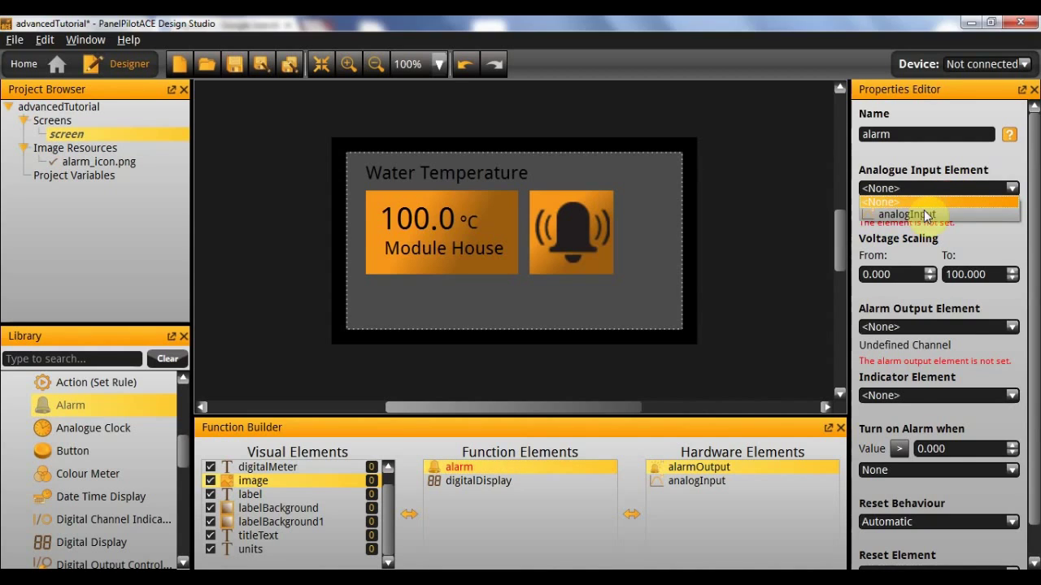
click(920, 213)
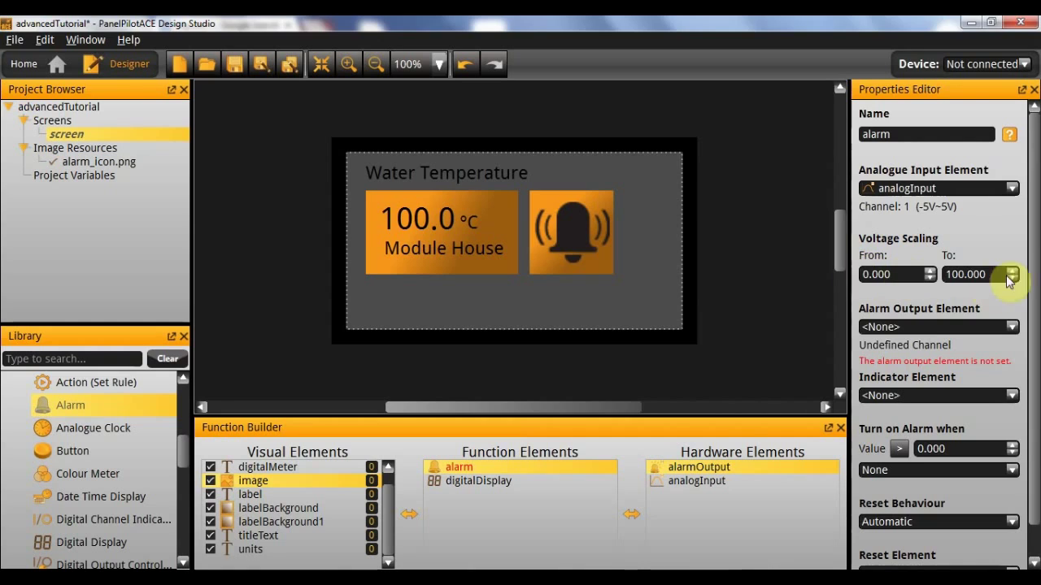
click(902, 274)
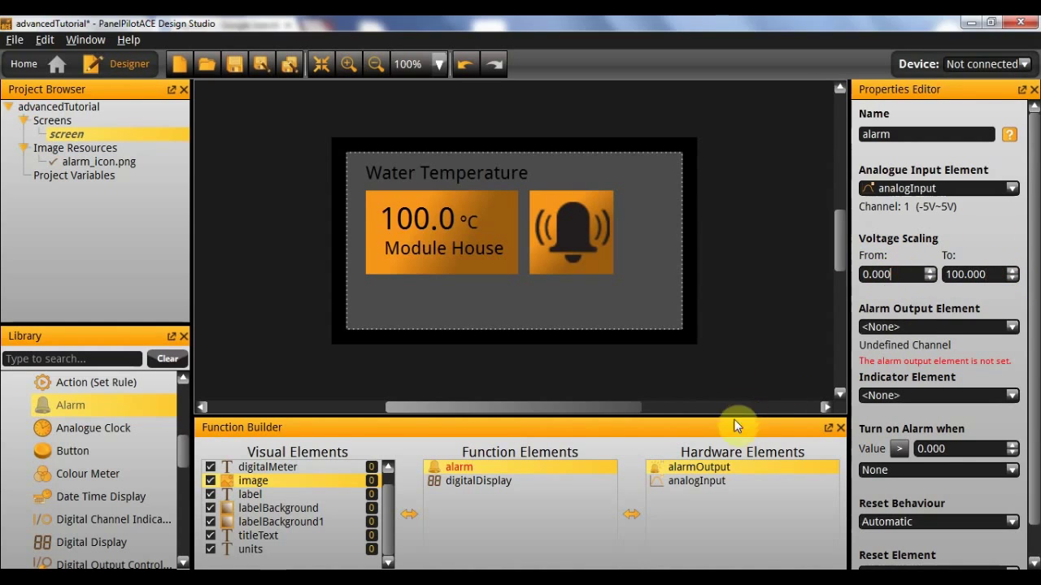
click(585, 482)
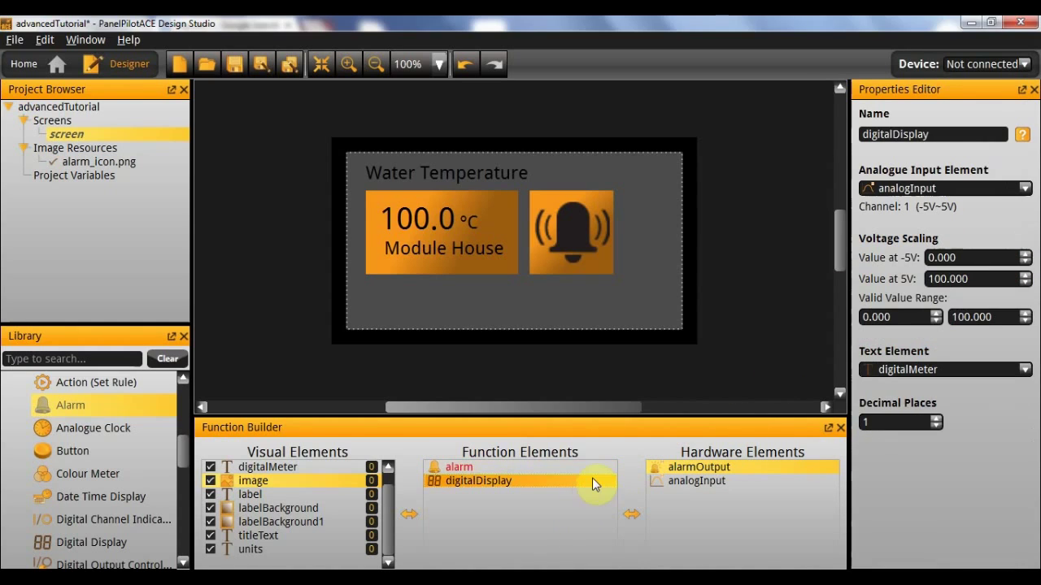
click(600, 469)
click(689, 469)
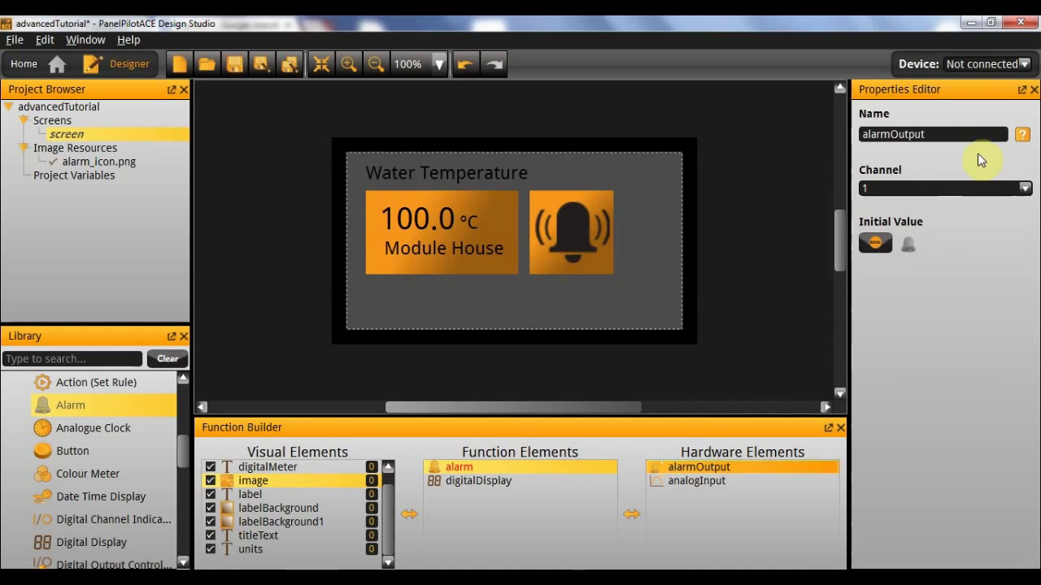
click(541, 468)
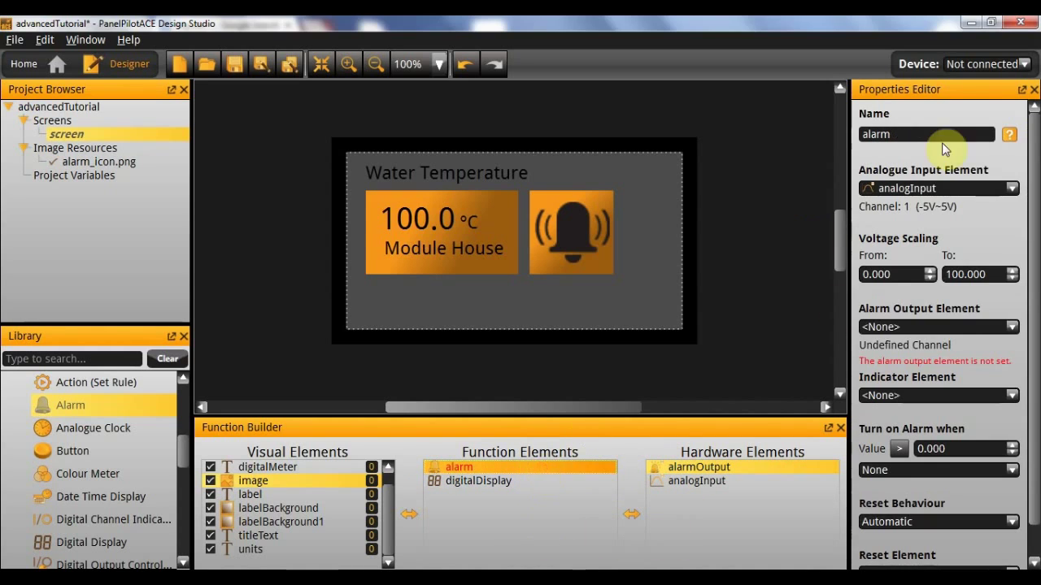
click(933, 323)
click(924, 352)
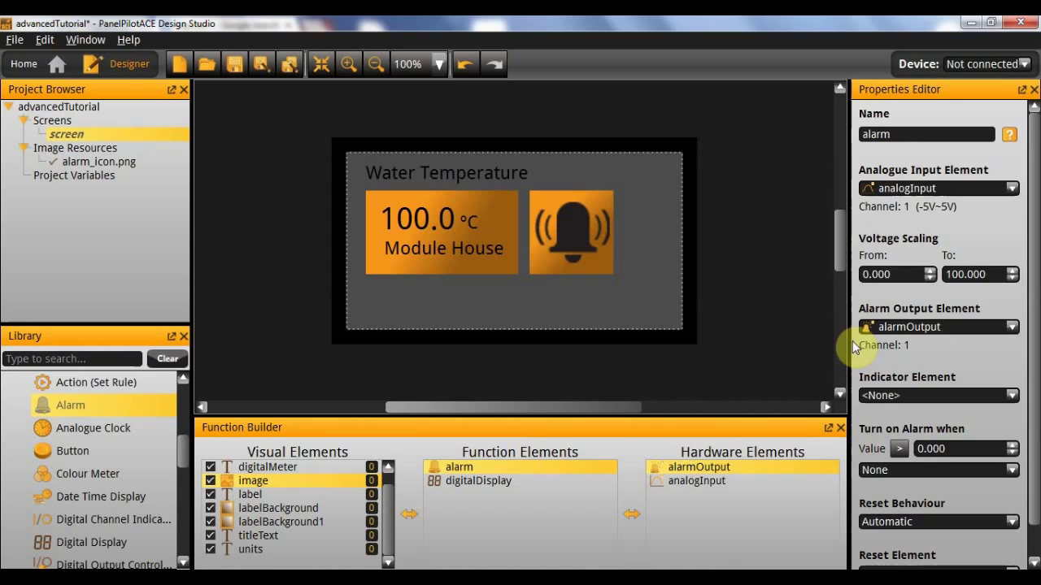
Use the bell image as the alarm indicator and trigger it above 70
scroll(911, 351, down, 1)
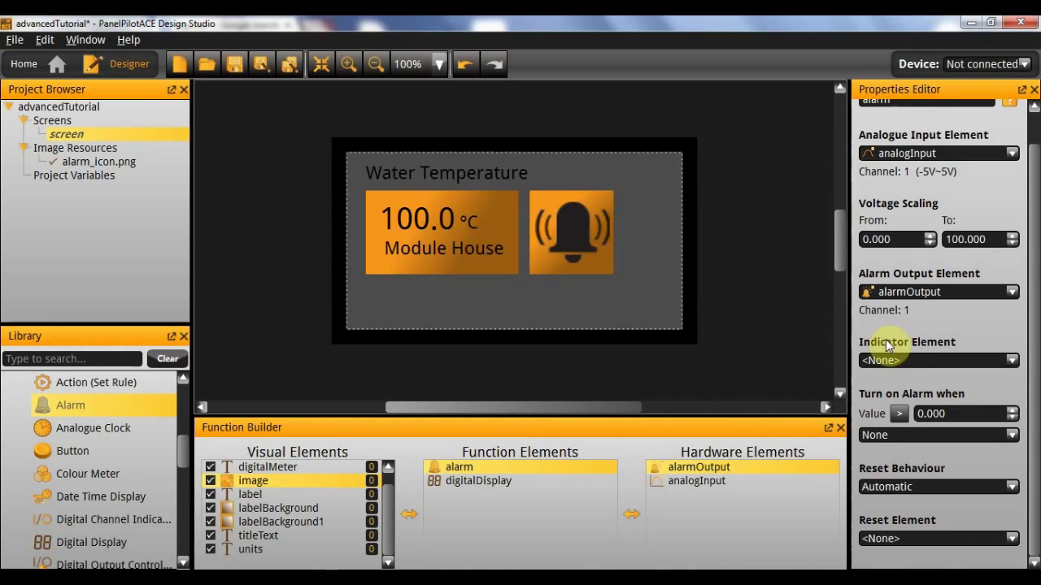
click(907, 359)
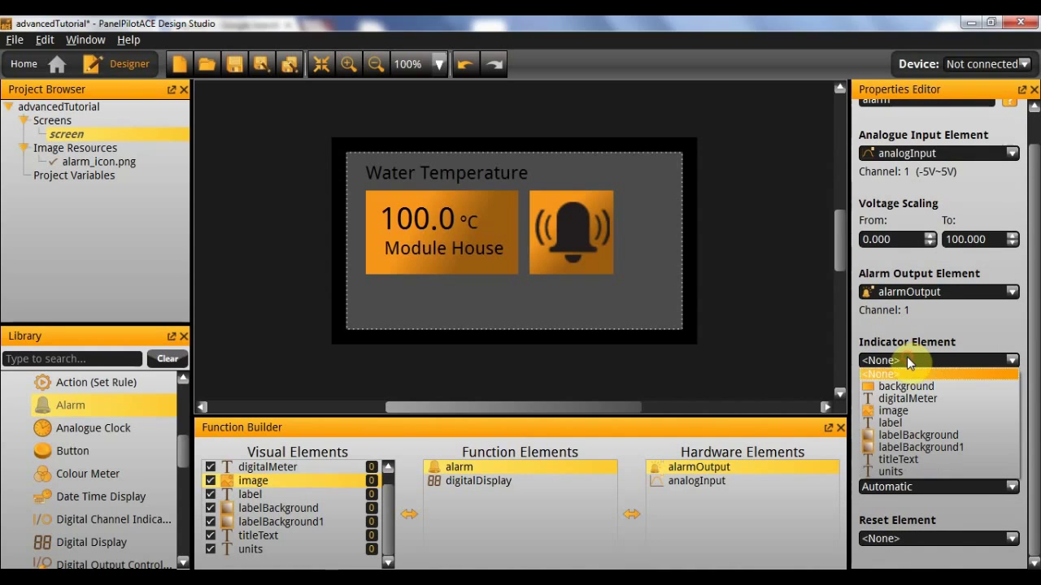
click(911, 409)
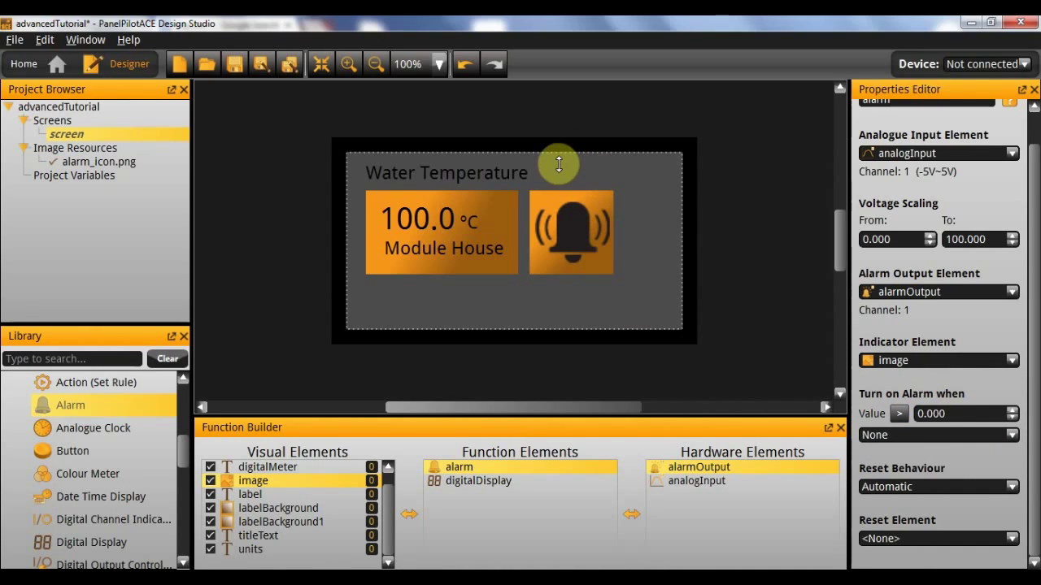
double_click(964, 413)
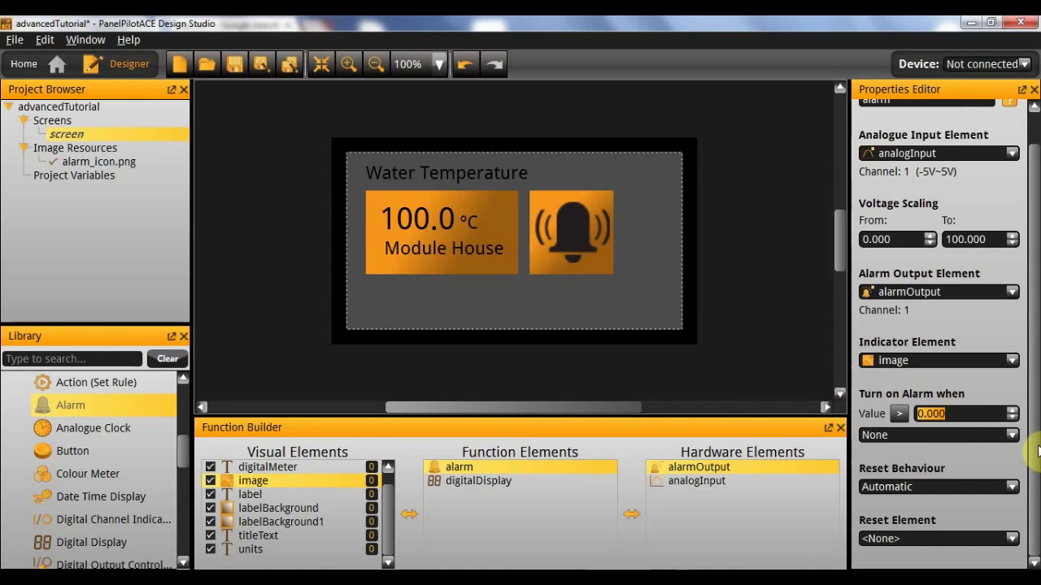
text(70)
key(Return)
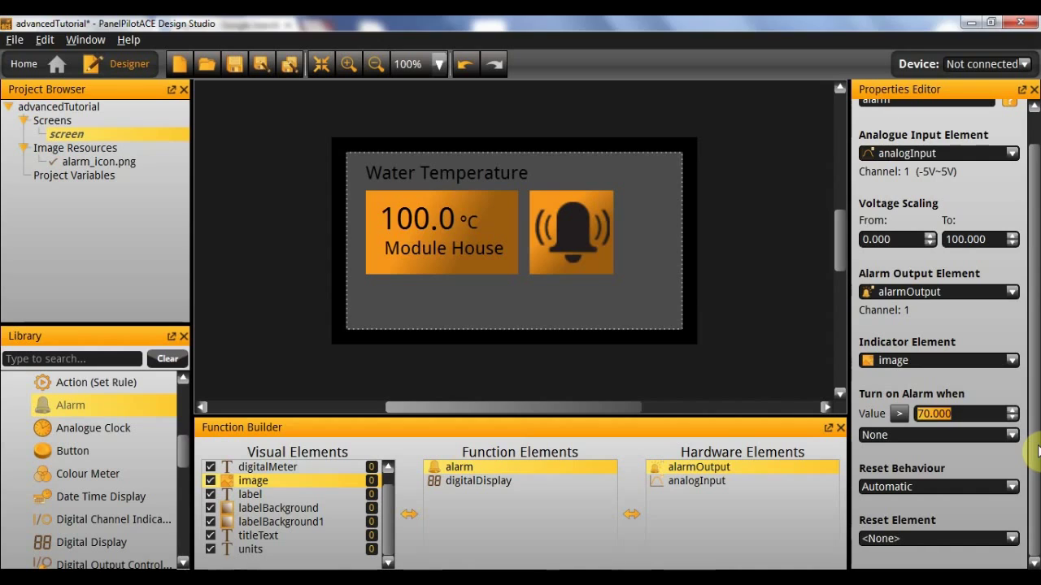
click(949, 436)
click(948, 437)
Set the alarm reset to Automatic
click(906, 491)
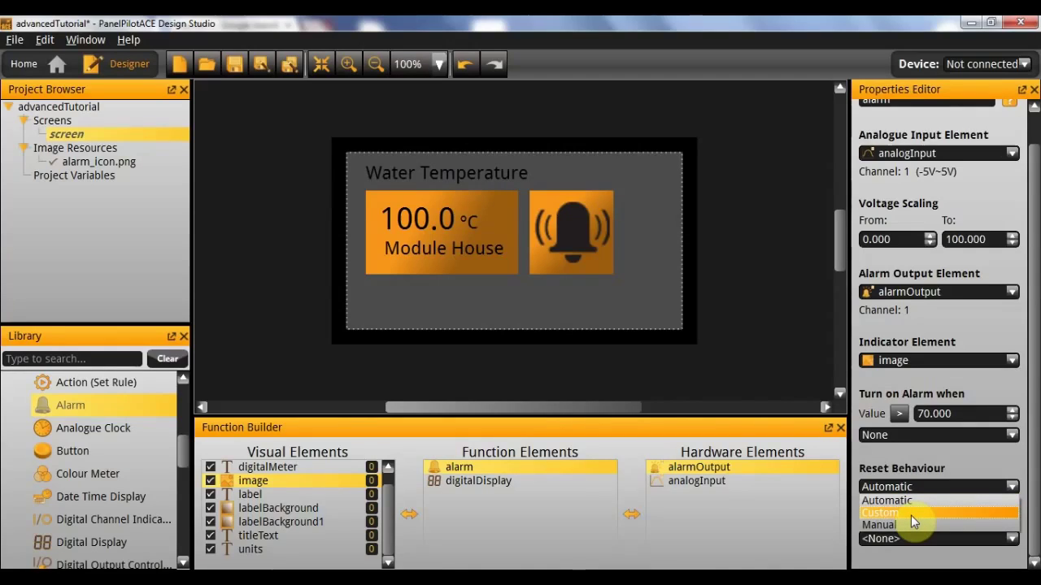
click(935, 514)
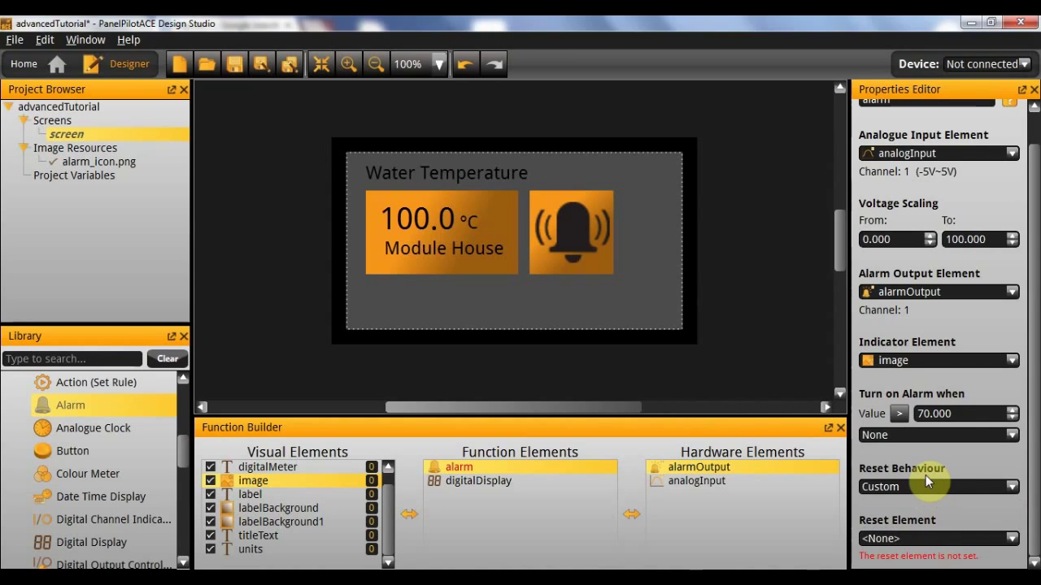
click(871, 540)
click(875, 541)
click(881, 488)
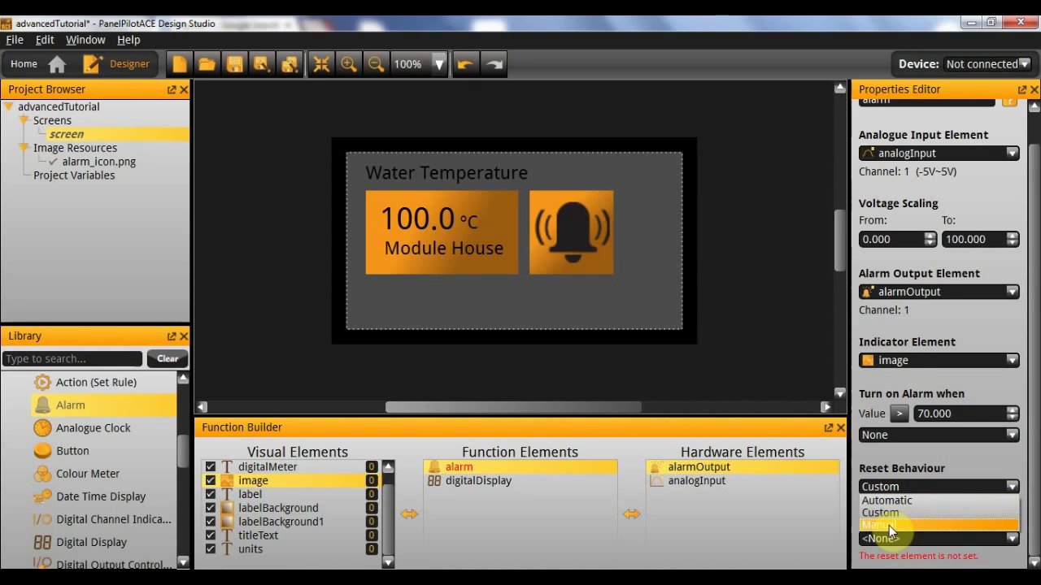
click(889, 530)
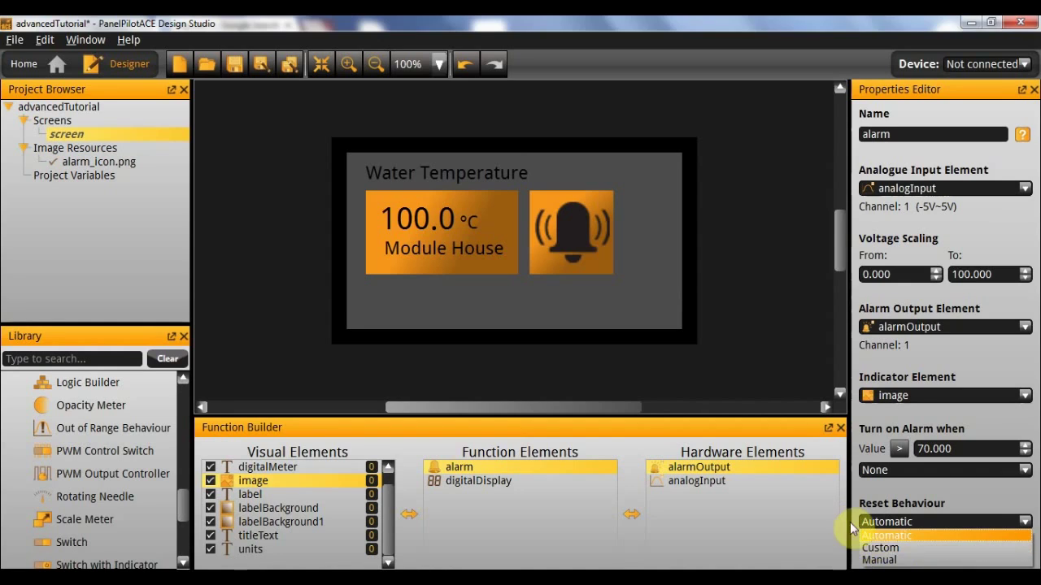
click(884, 537)
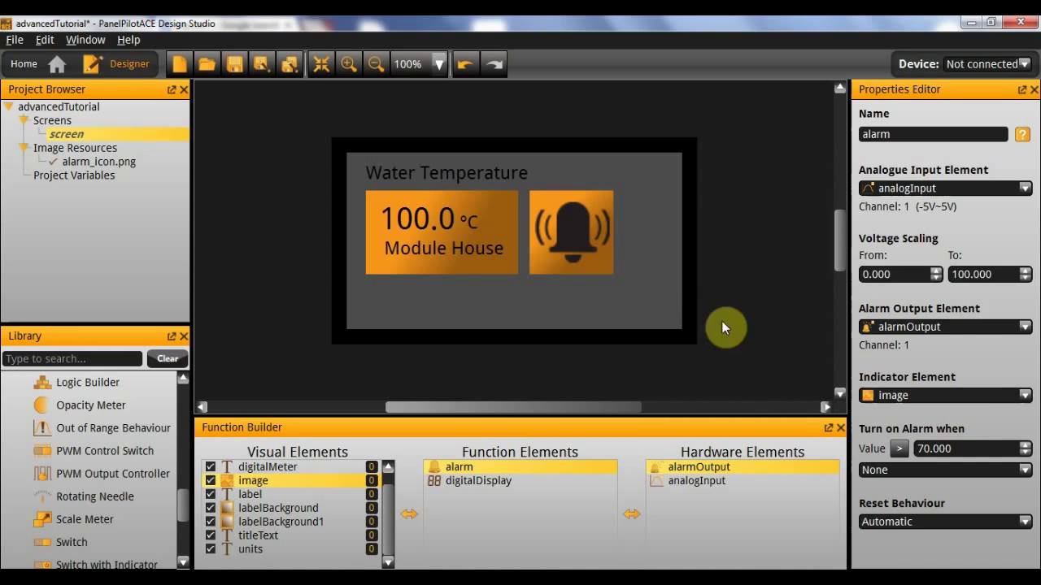
click(737, 304)
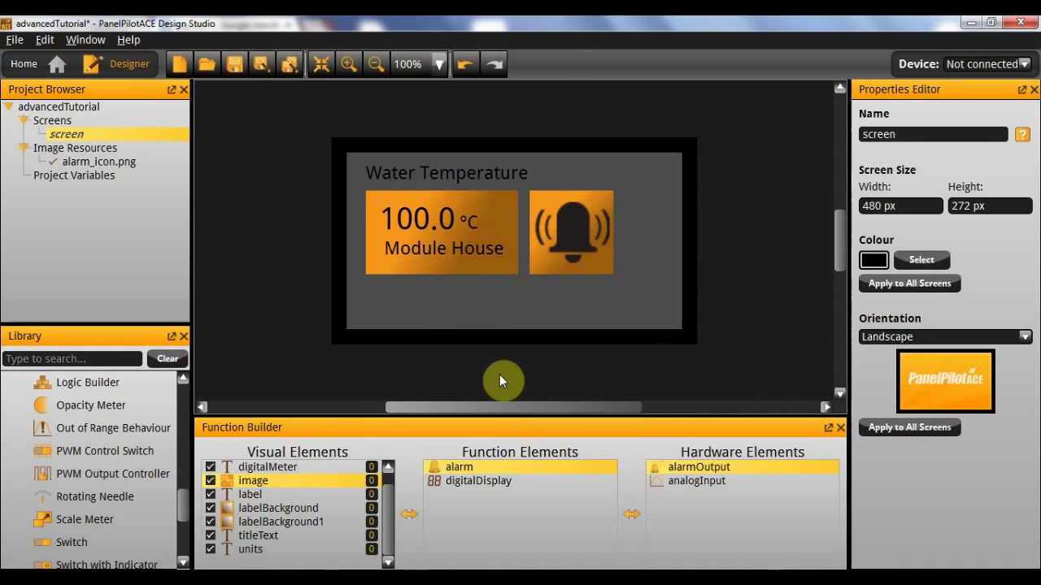
Run the emulator (F5) and sweep input 1 from 5 V to -5 V to 4.09 V (90.9 °C)
key(F5)
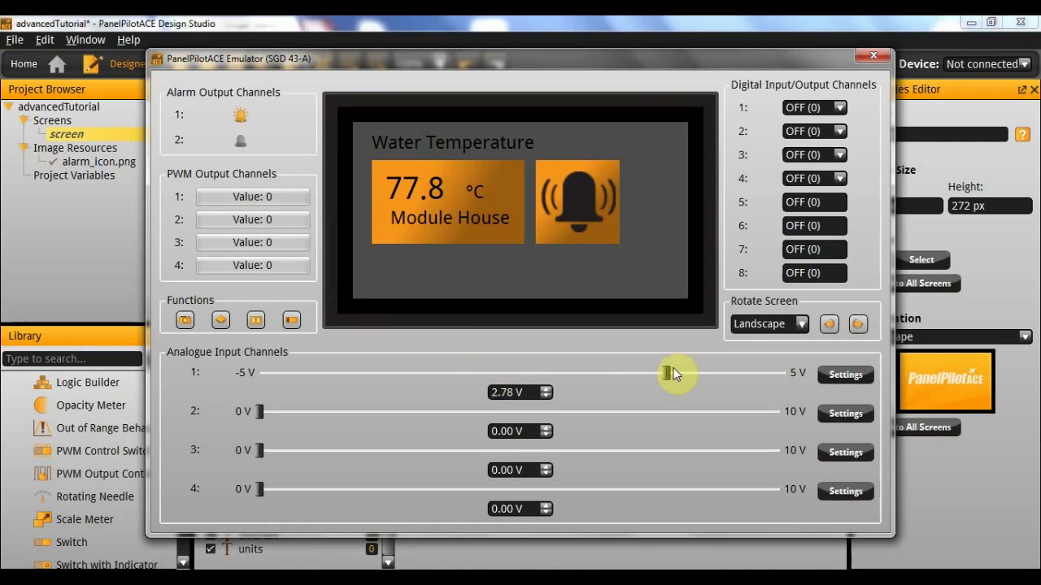
drag(674, 372, 835, 371)
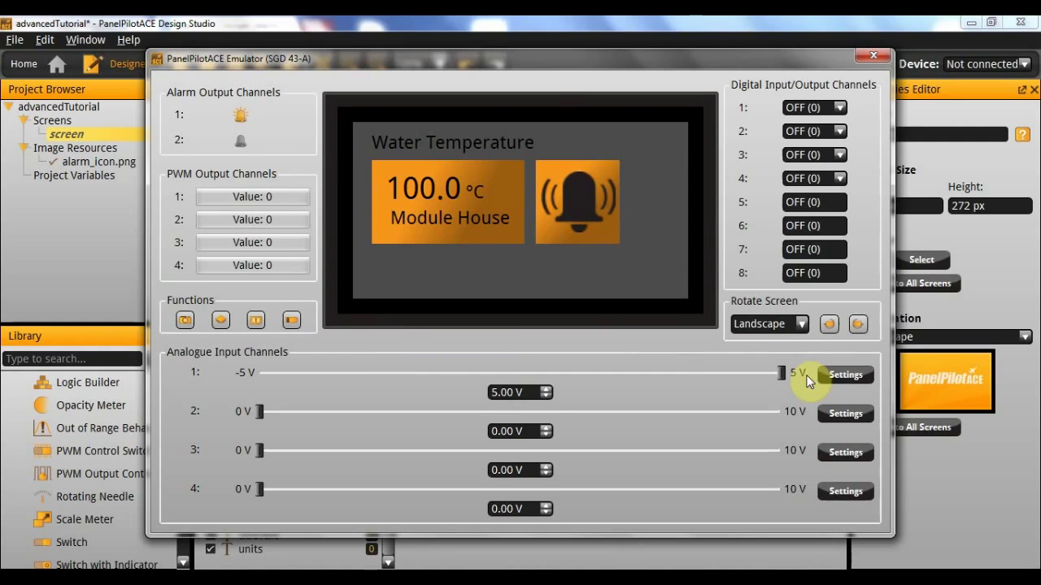
drag(782, 372, 6, 275)
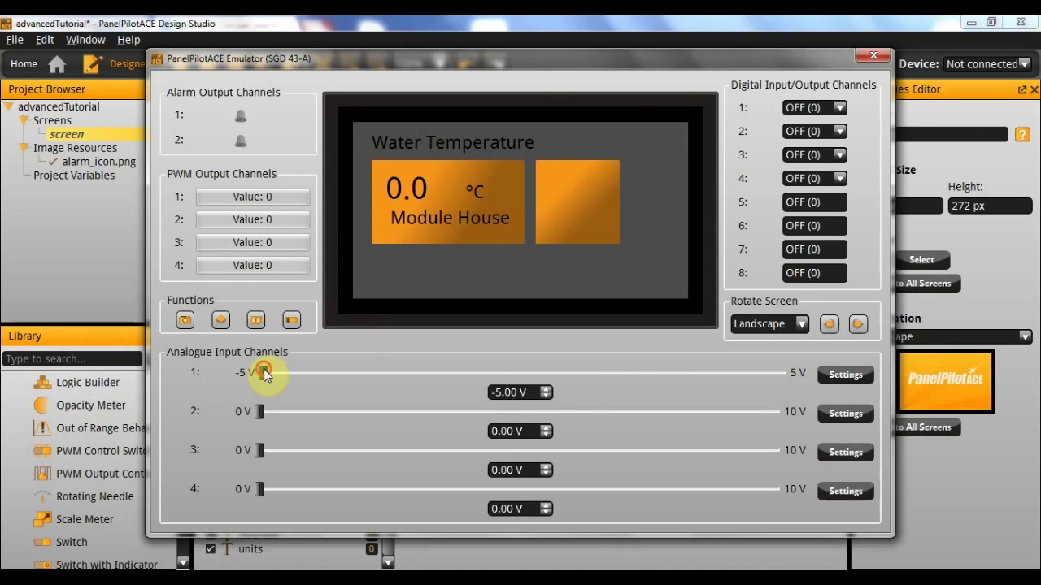
drag(264, 375, 734, 373)
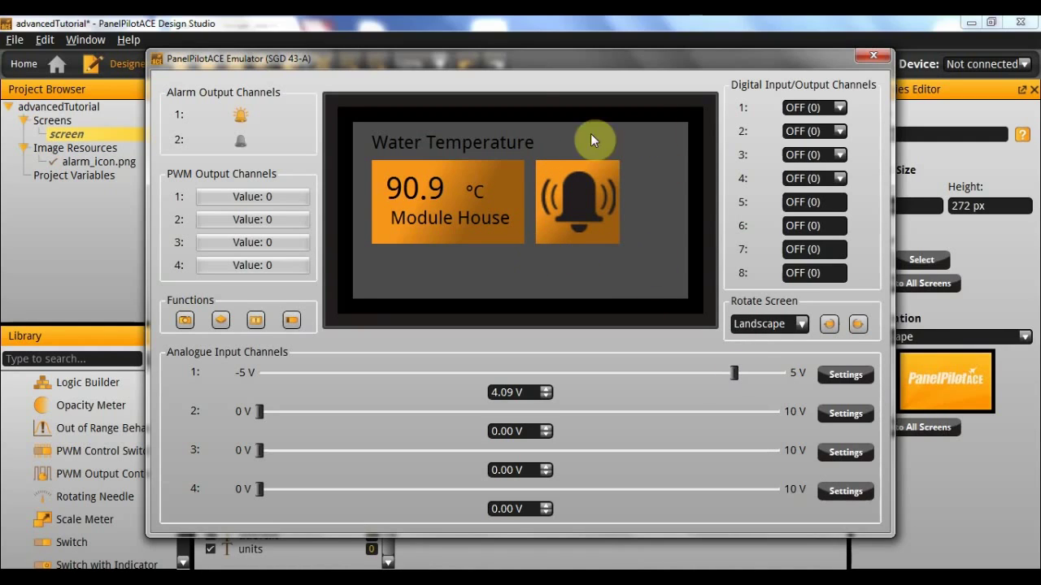
click(736, 371)
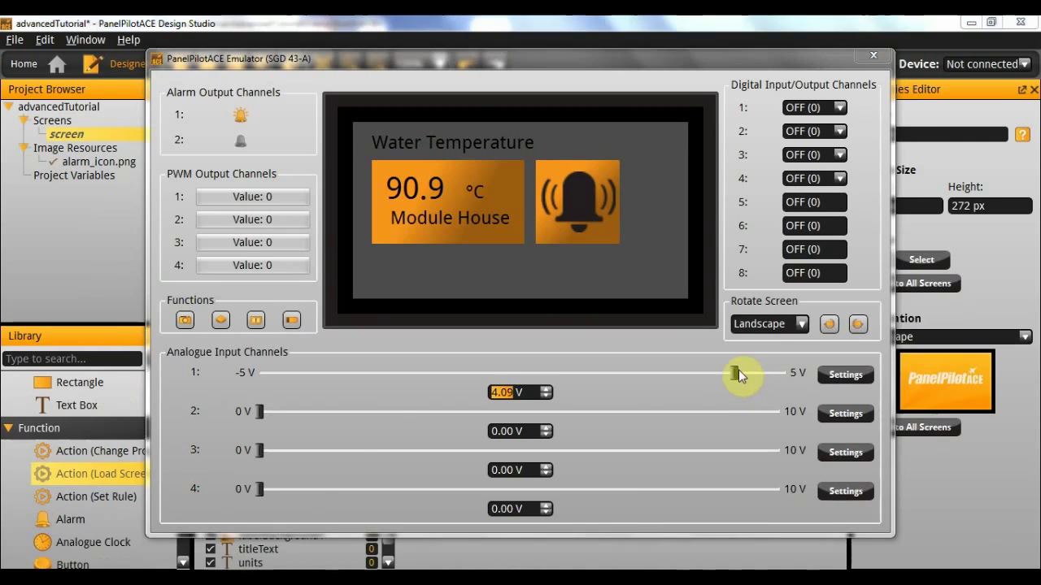
Leave the emulator and add a new text box reading 15:36 at the screen's top right
click(877, 53)
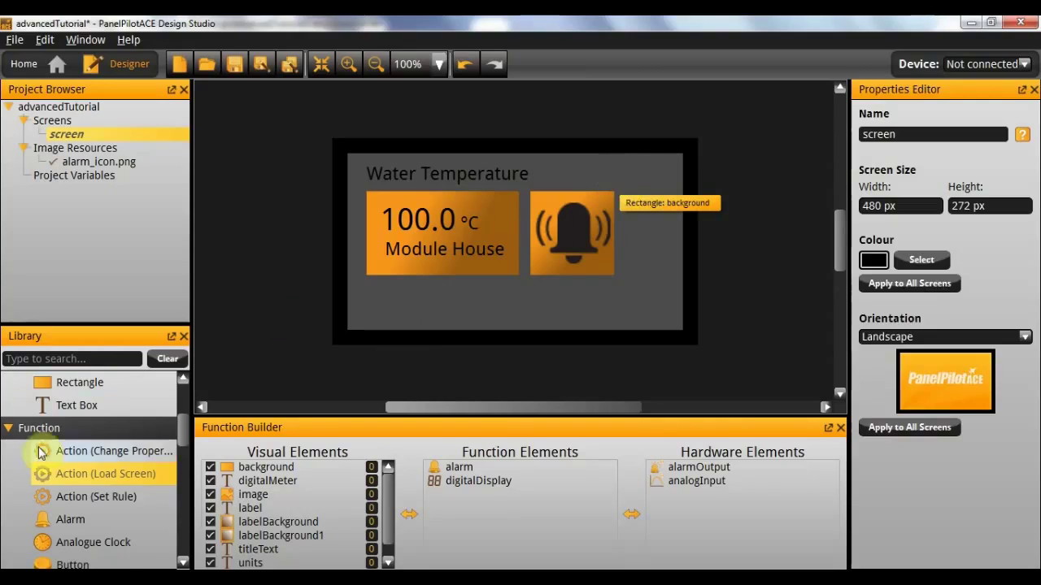
scroll(70, 471, up, 3)
drag(88, 479, 648, 192)
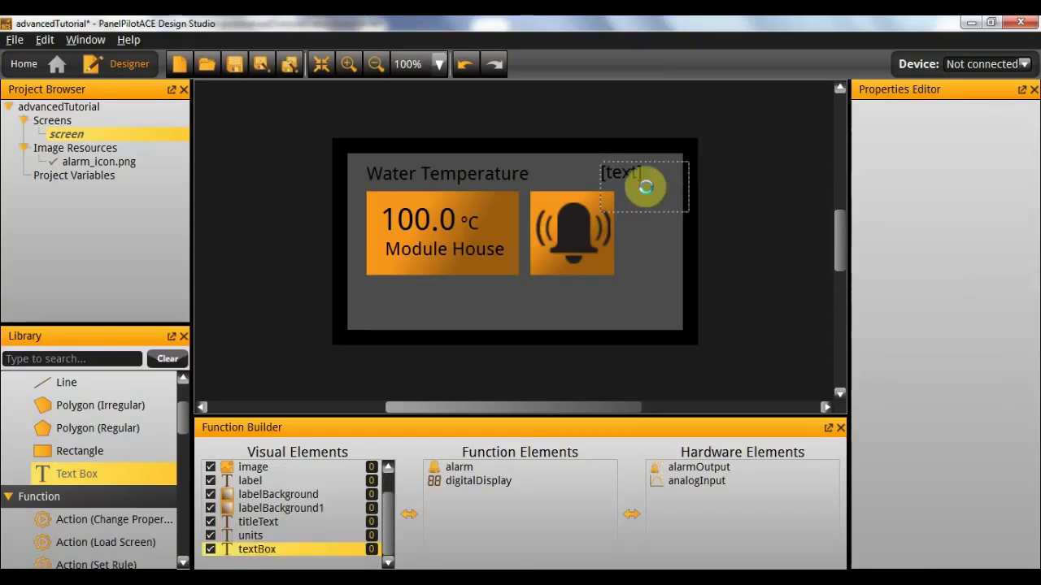
click(942, 395)
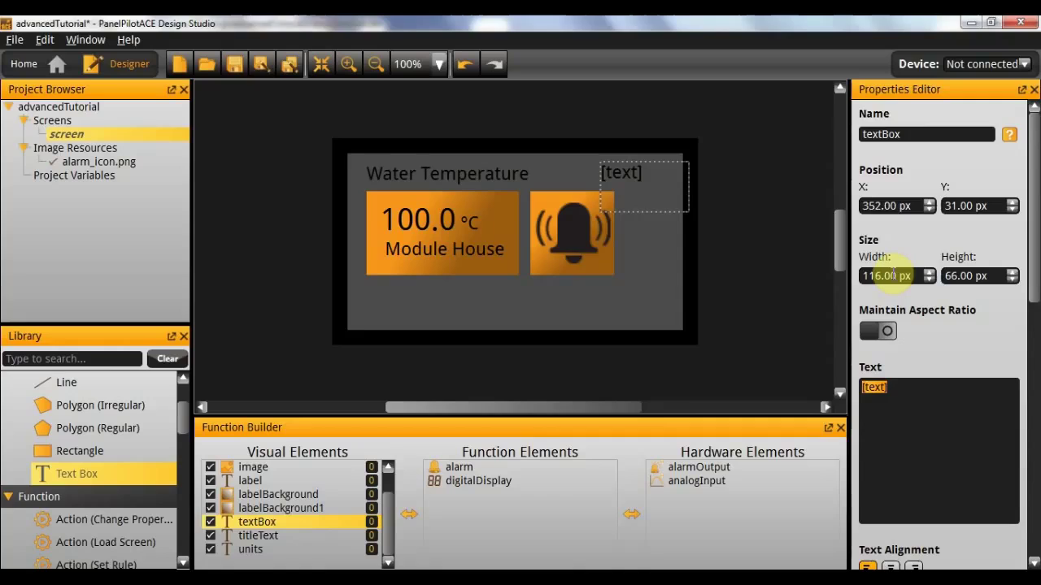
text(15:36)
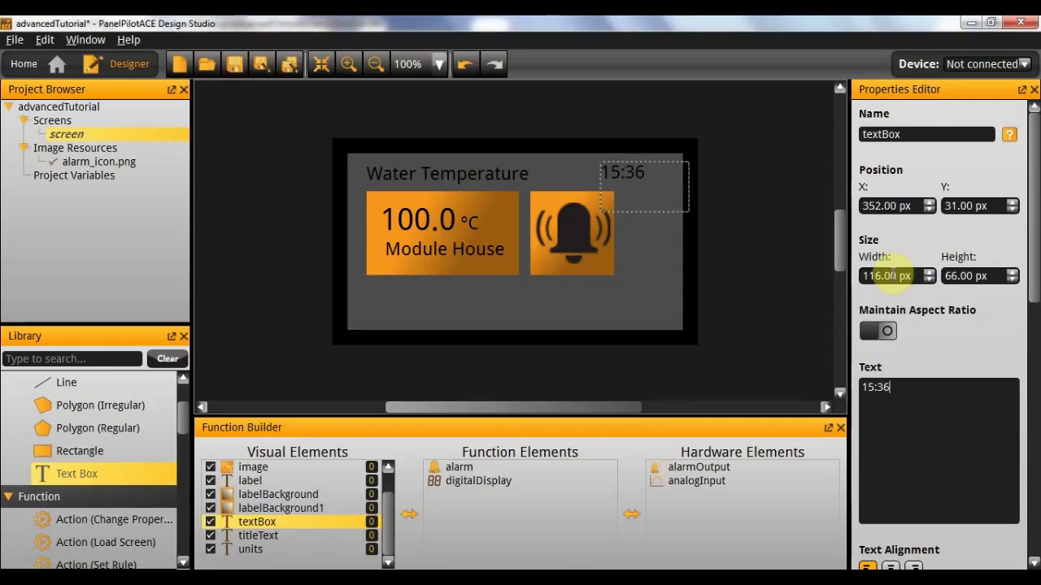
Rename the text box to digitalClock and nudge it slightly up and left
double_click(883, 134)
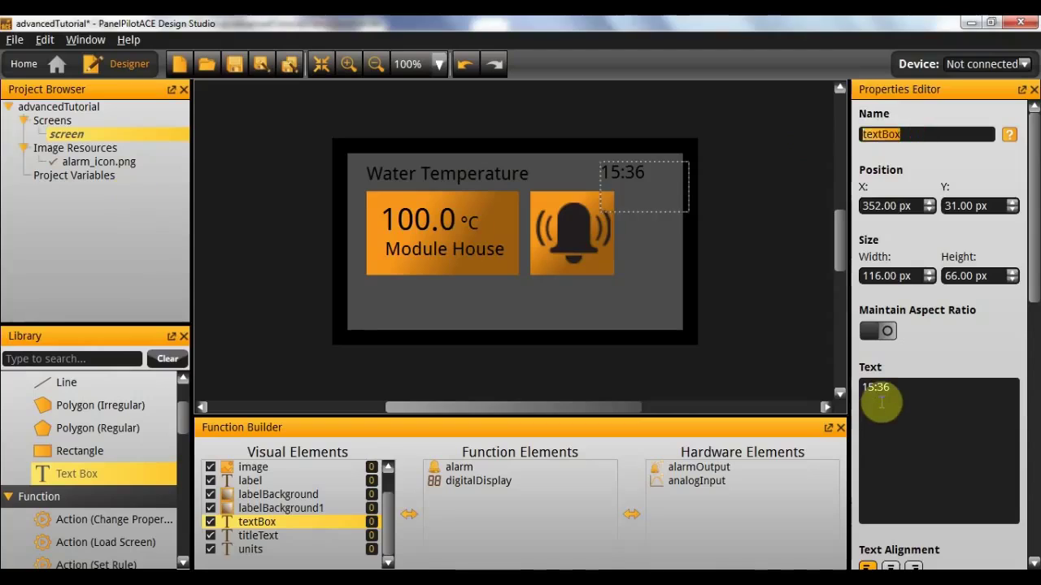
text(digital)
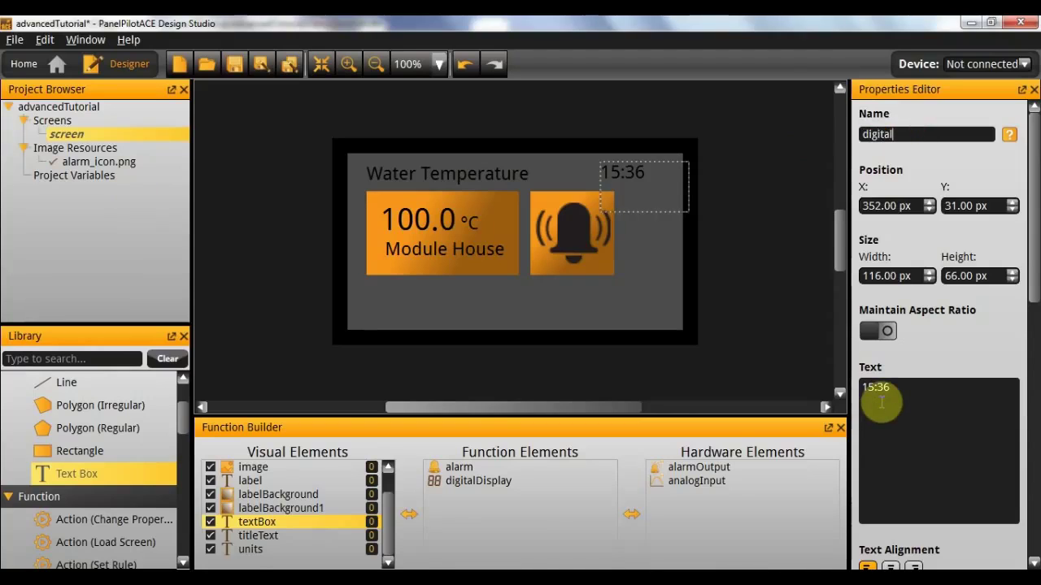
text(Clock)
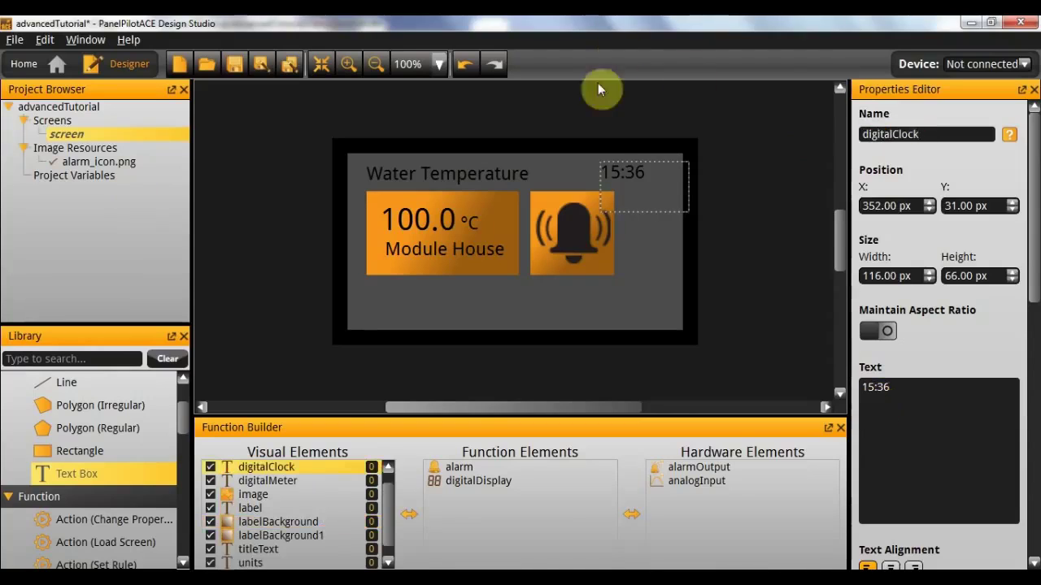
mouse_move(619, 163)
mouse_down()
mouse_move(641, 170)
mouse_move(615, 176)
mouse_move(619, 169)
mouse_up()
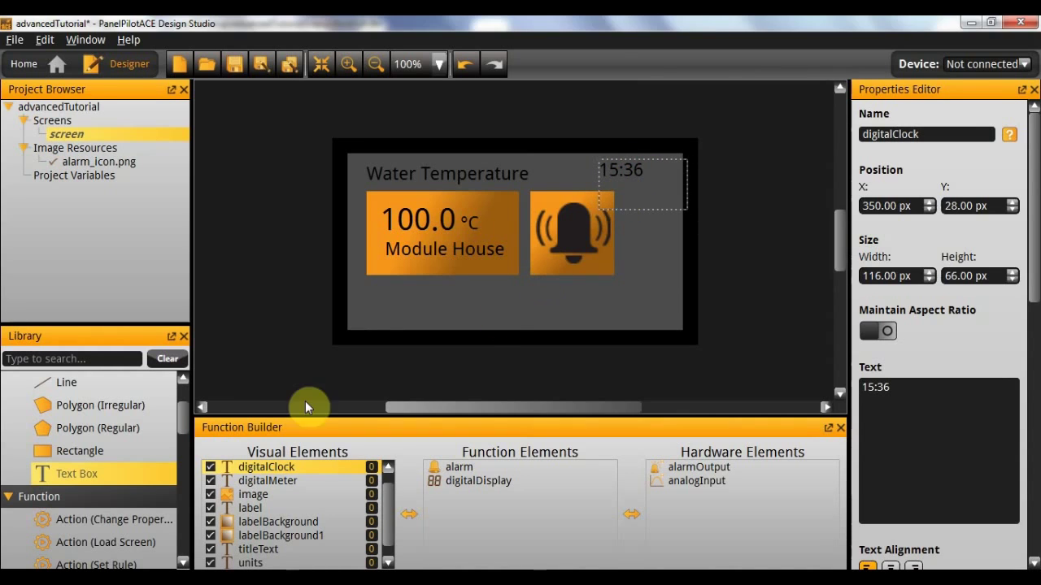
Add a Date Time Display function from the Library to Function Elements
scroll(107, 468, down, 1)
scroll(105, 471, up, 3)
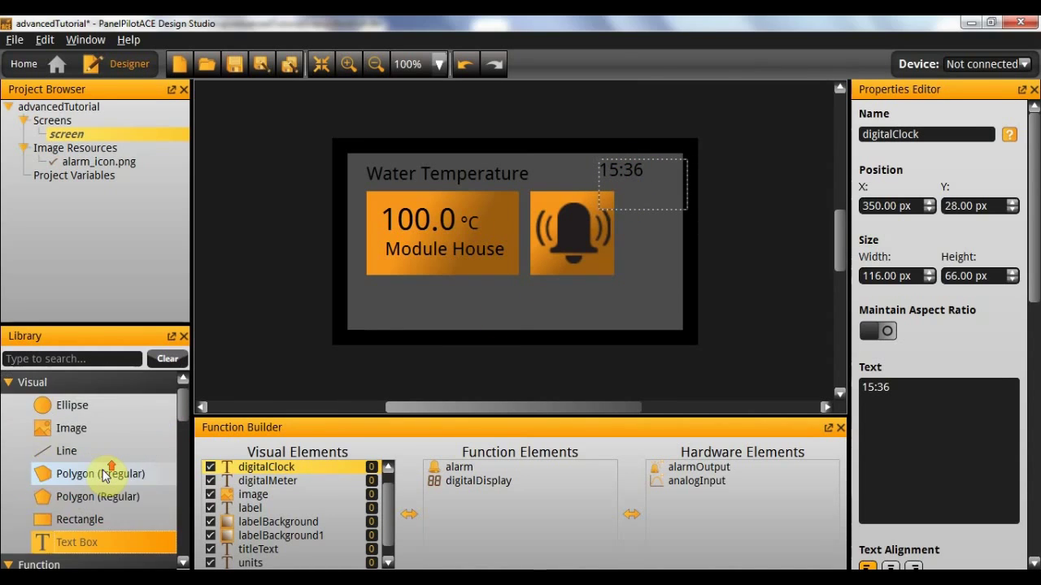
scroll(104, 475, up, 1)
scroll(97, 485, down, 10)
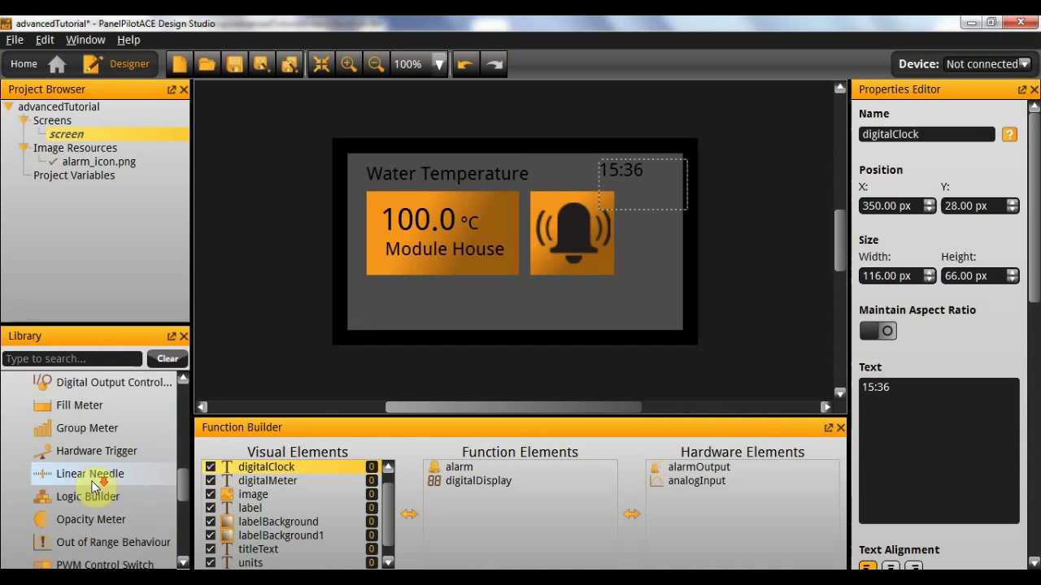
scroll(94, 480, up, 8)
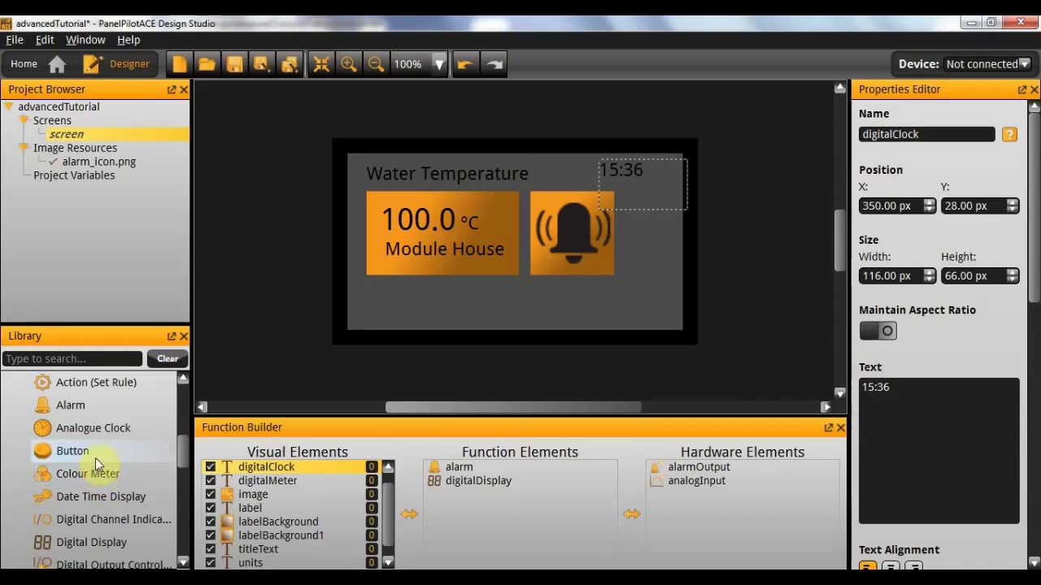
drag(41, 496, 518, 507)
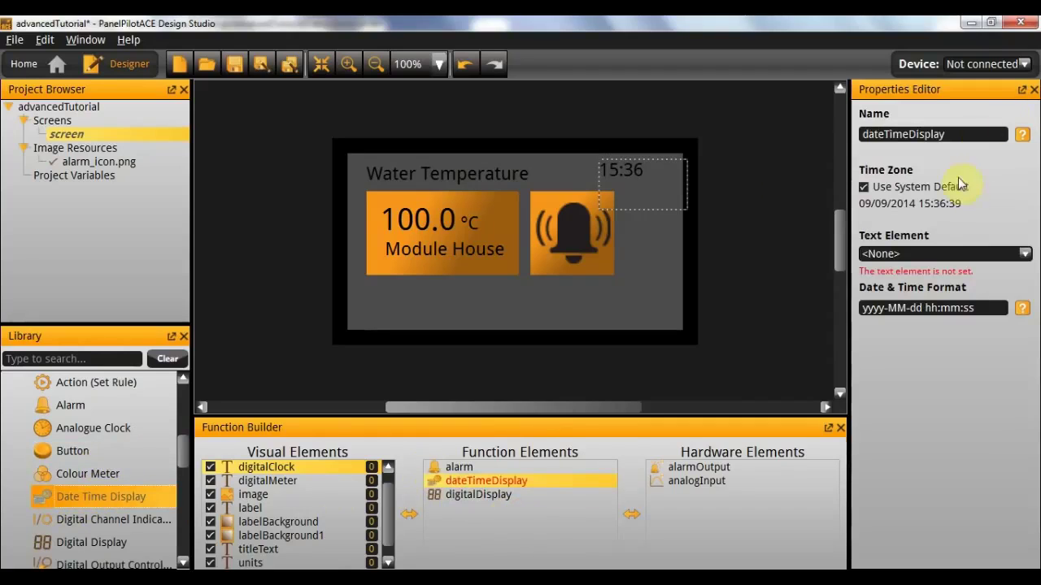
Name the function clock and set its Text Element to digitalClock
double_click(989, 135)
text(digitalClock)
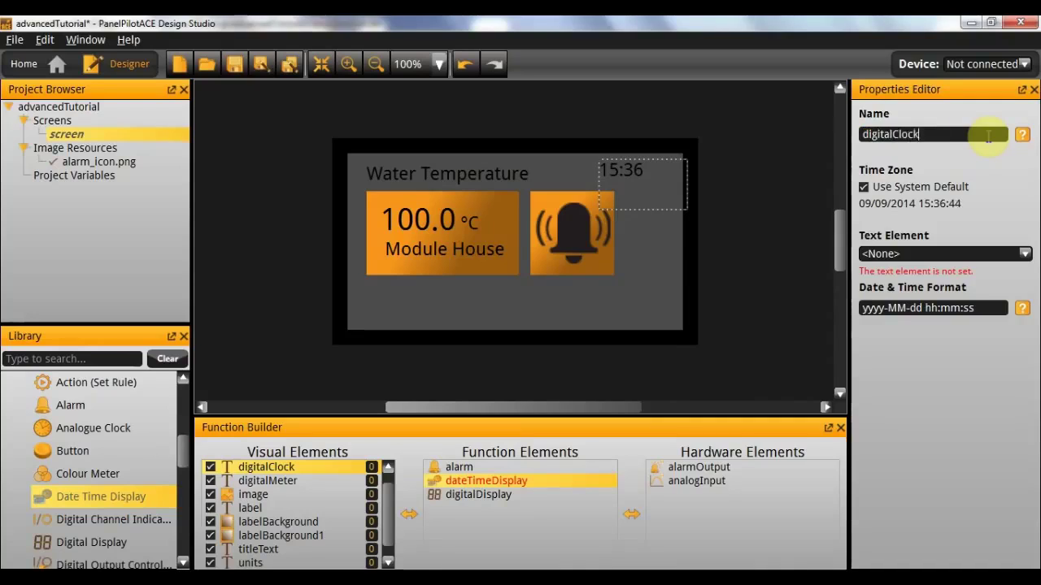
key(Return)
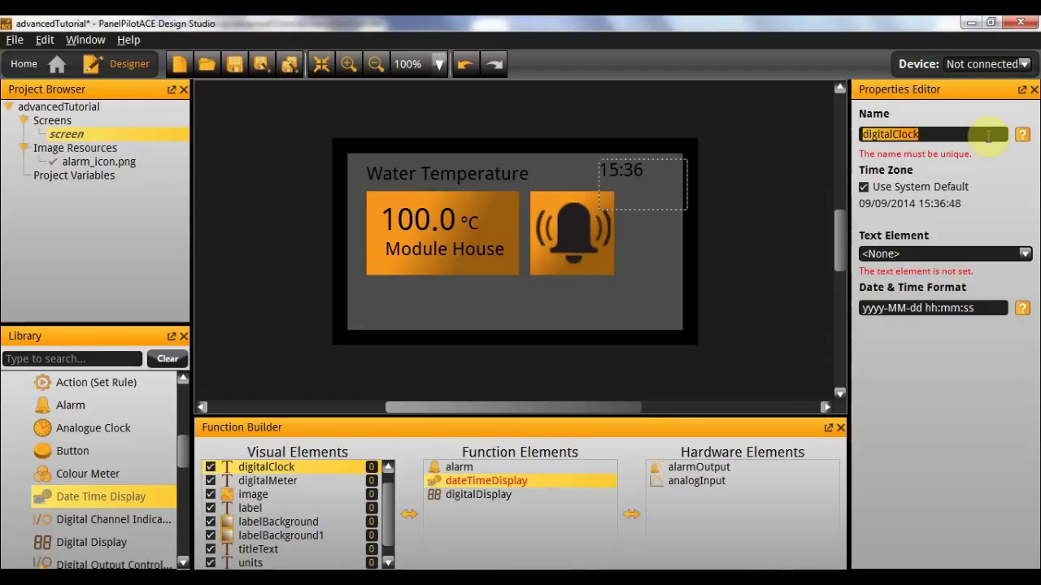
text(clock)
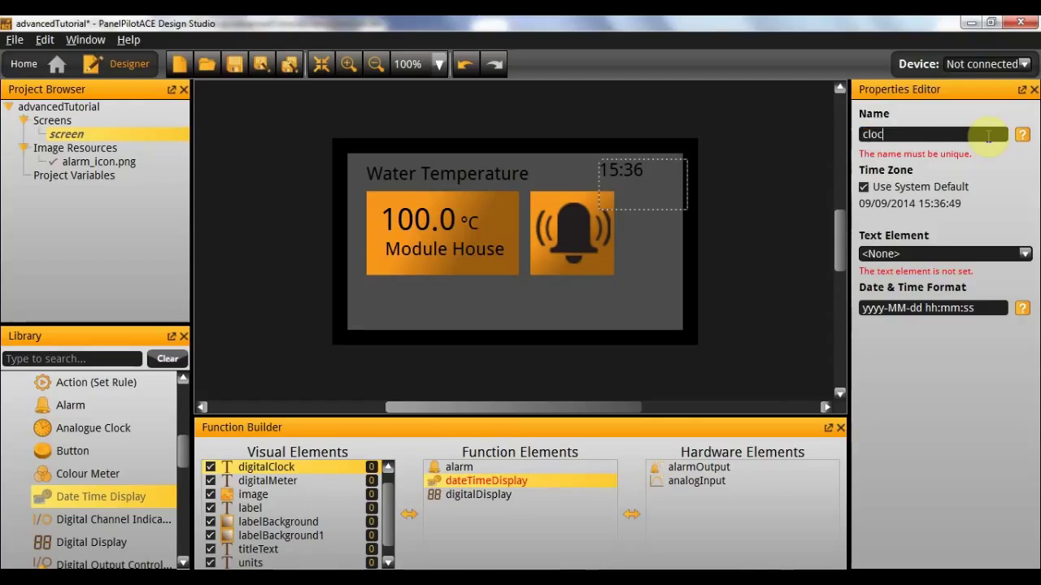
click(882, 252)
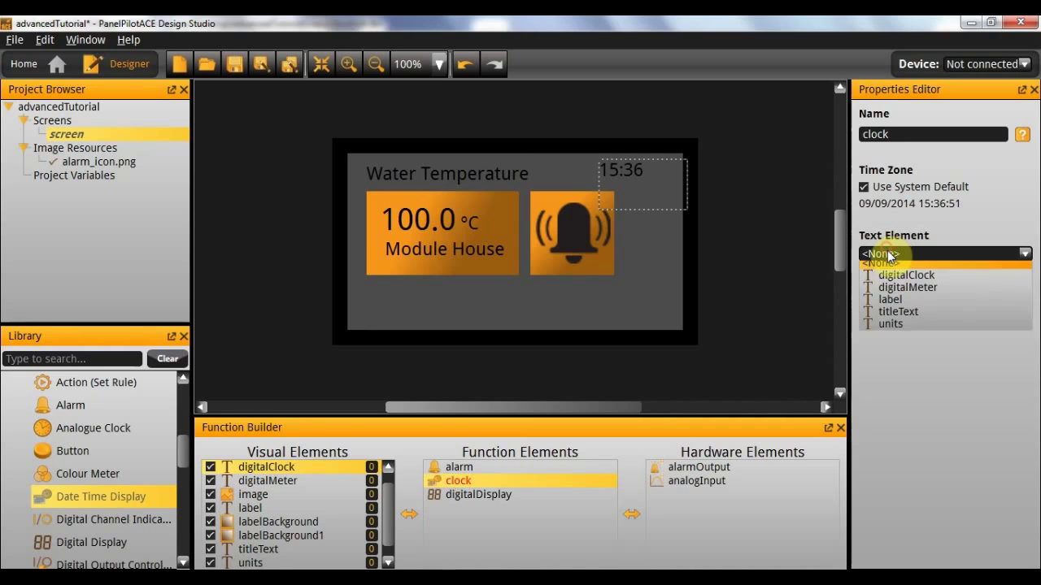
click(894, 281)
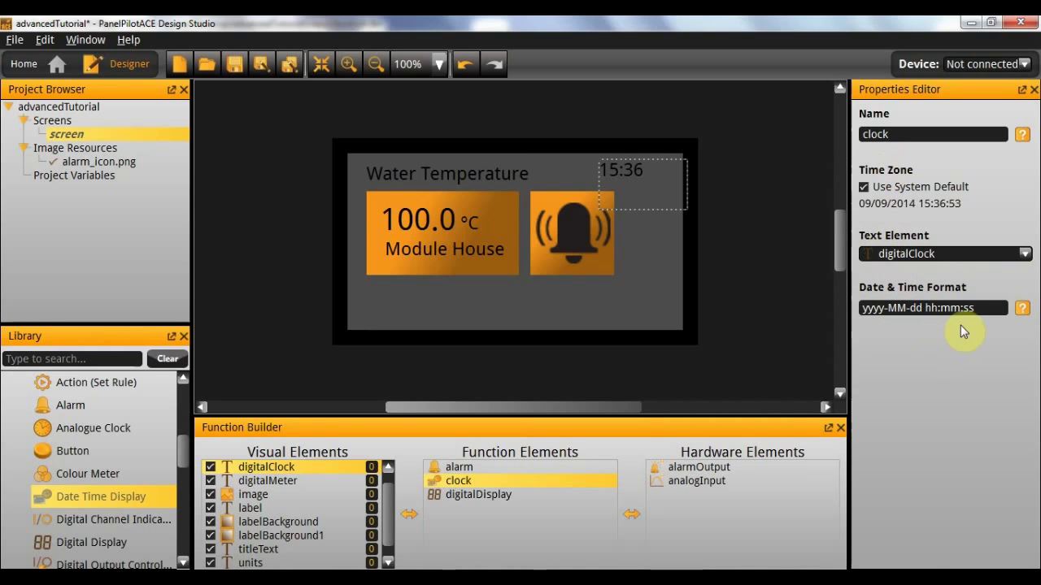
Change the clock's Date & Time Format string to hh:mm, test and apply it
click(1022, 307)
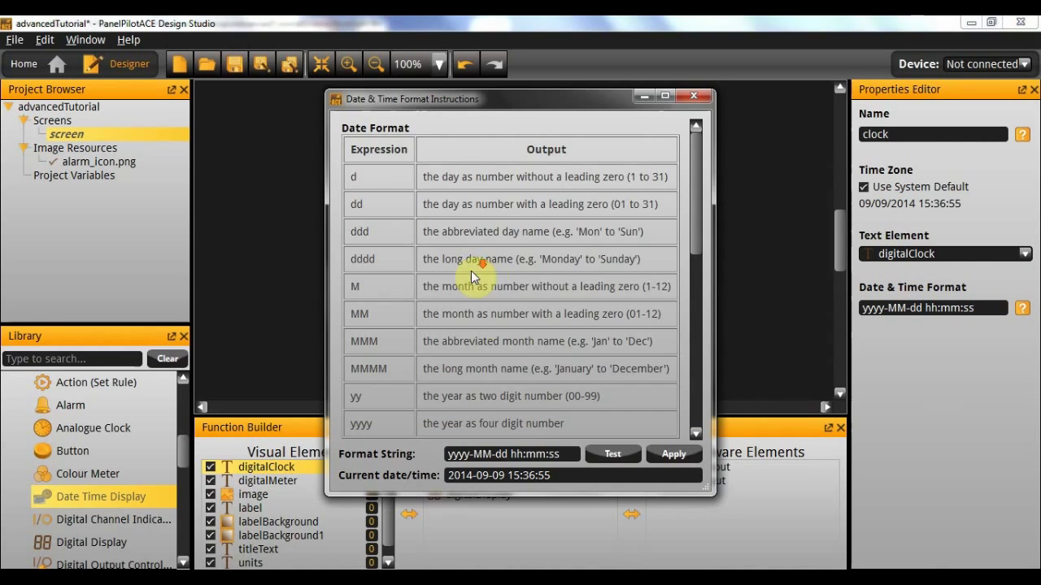
scroll(471, 271, down, 3)
scroll(472, 279, down, 5)
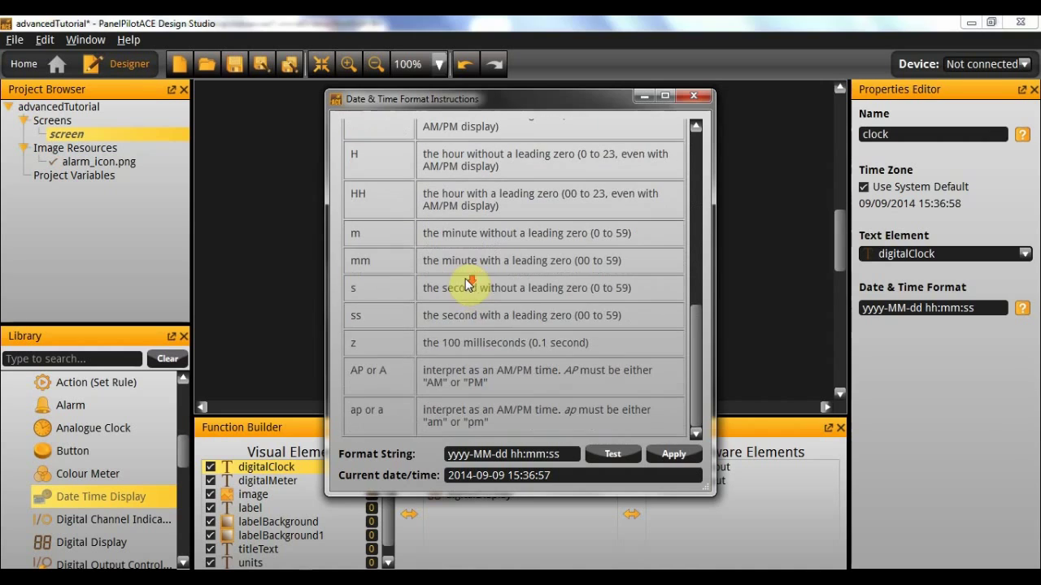
drag(691, 421, 719, 128)
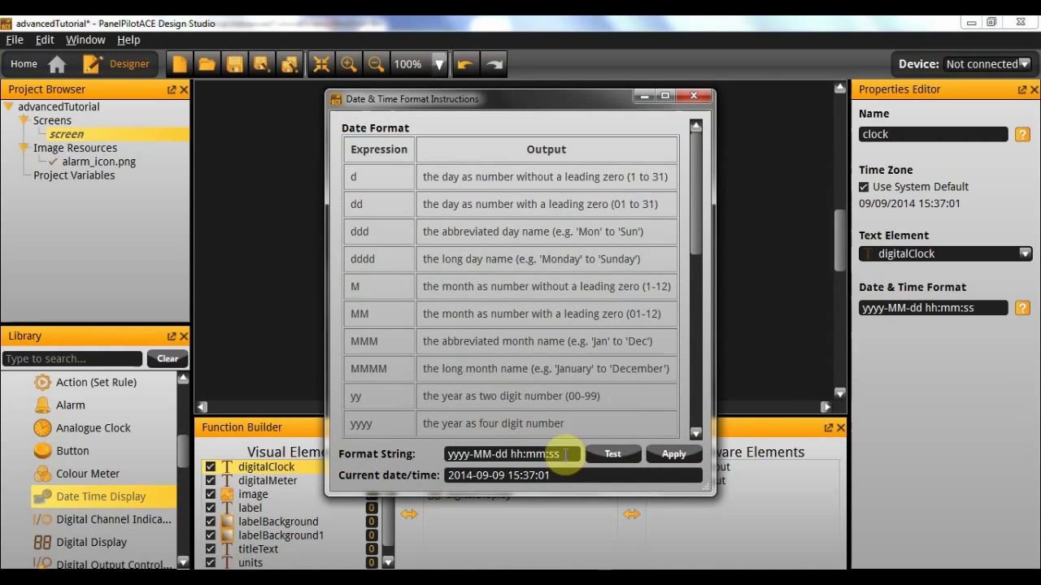
drag(565, 455, 446, 455)
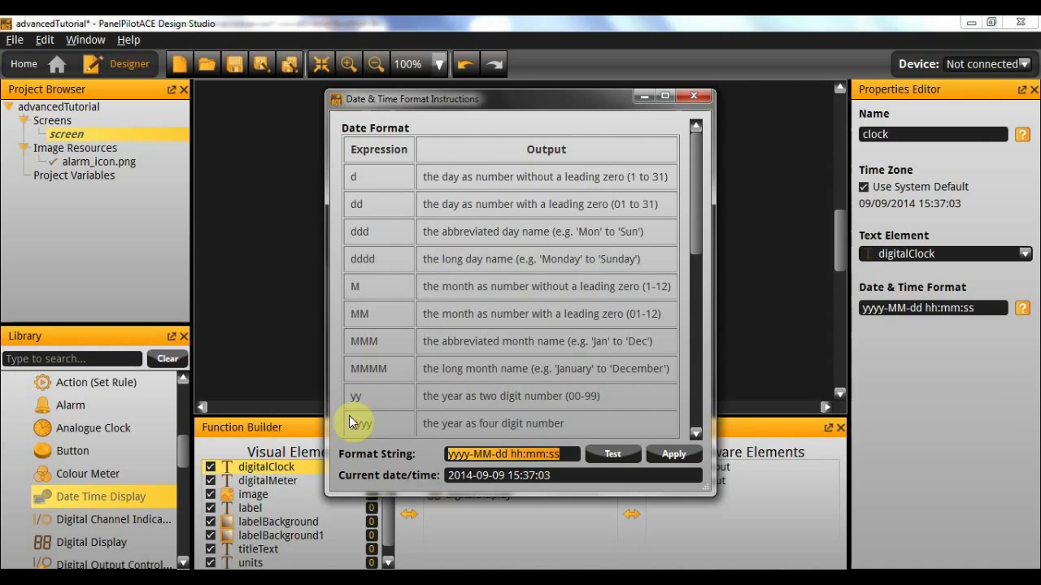
text(hh)
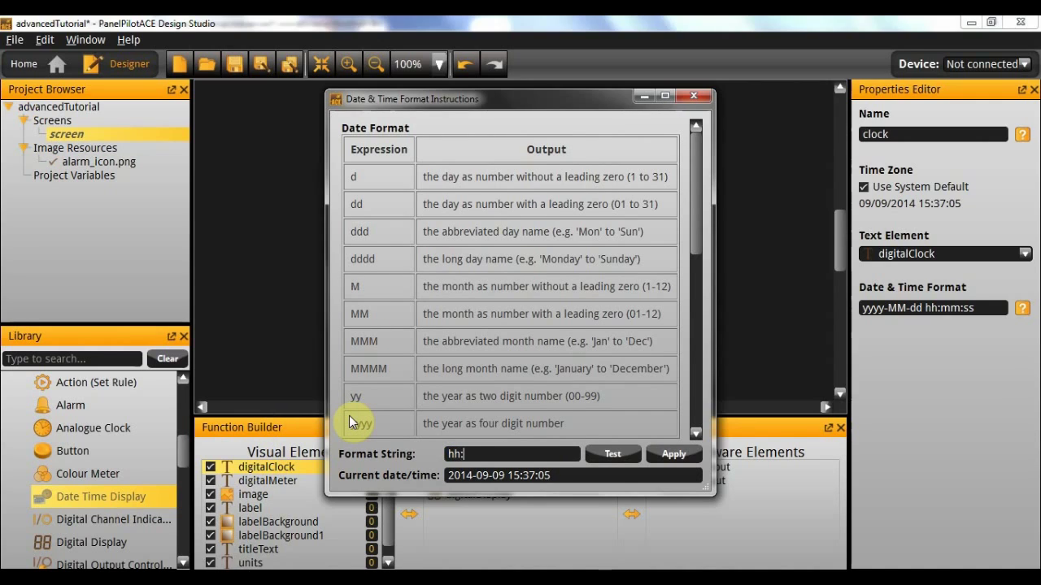
text(:mm)
click(610, 454)
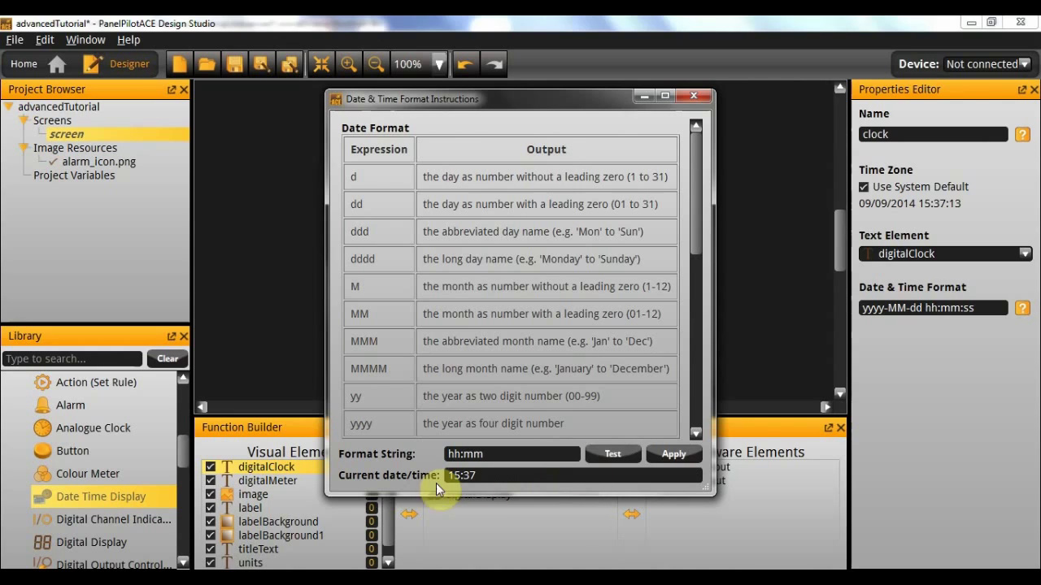
click(663, 453)
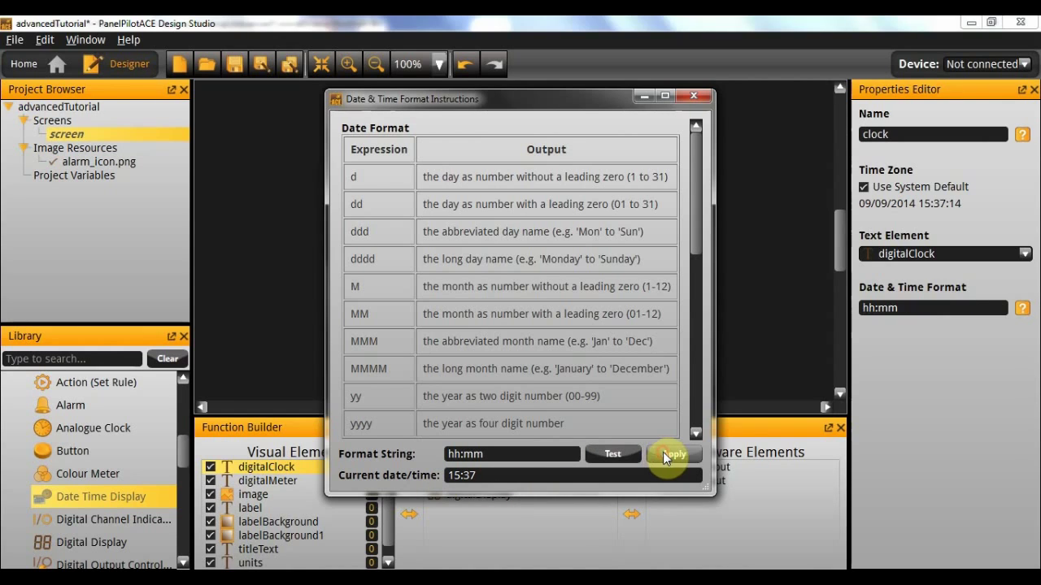
click(696, 96)
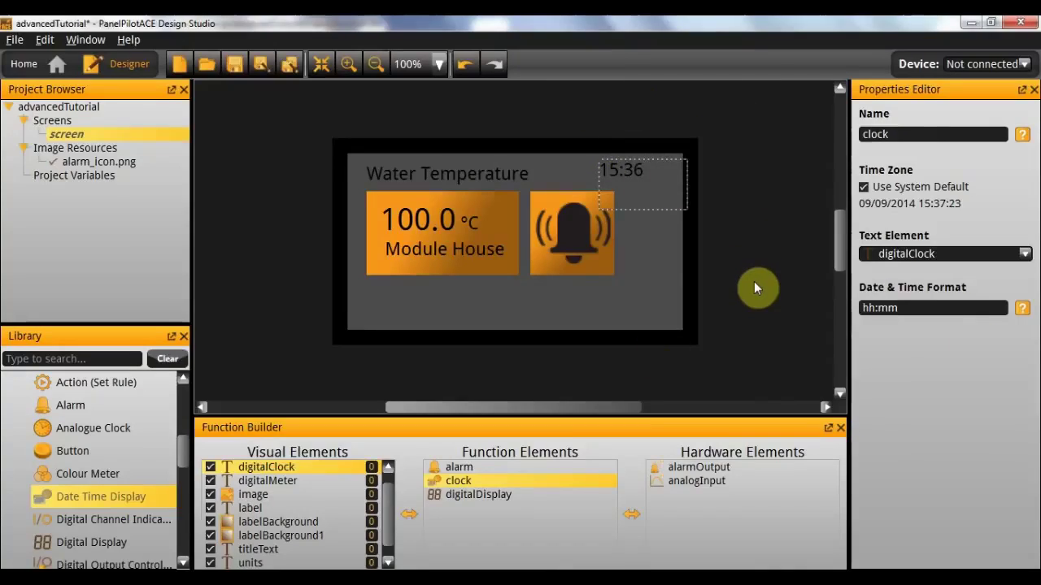
key(F5)
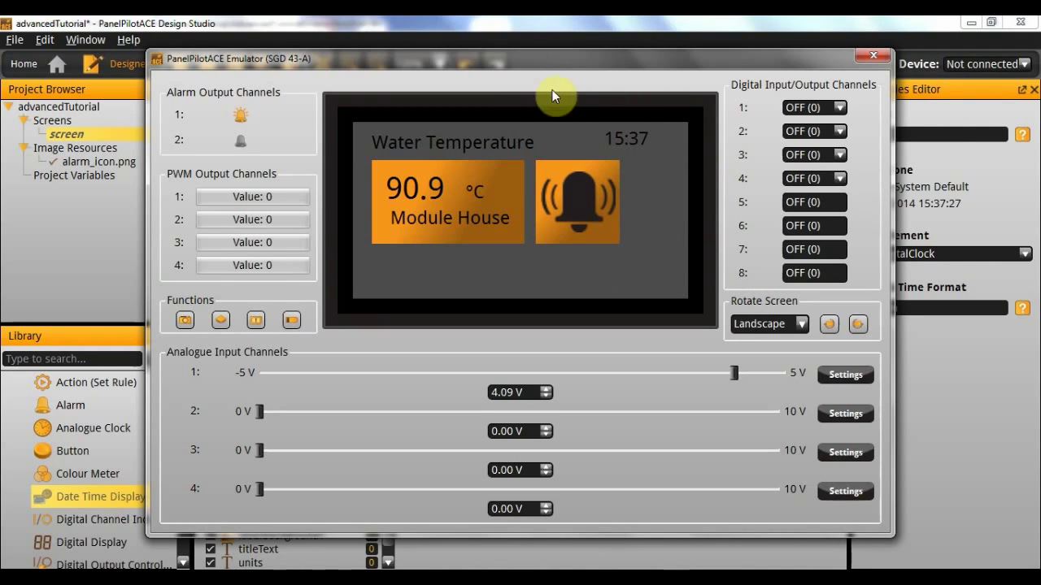
click(874, 55)
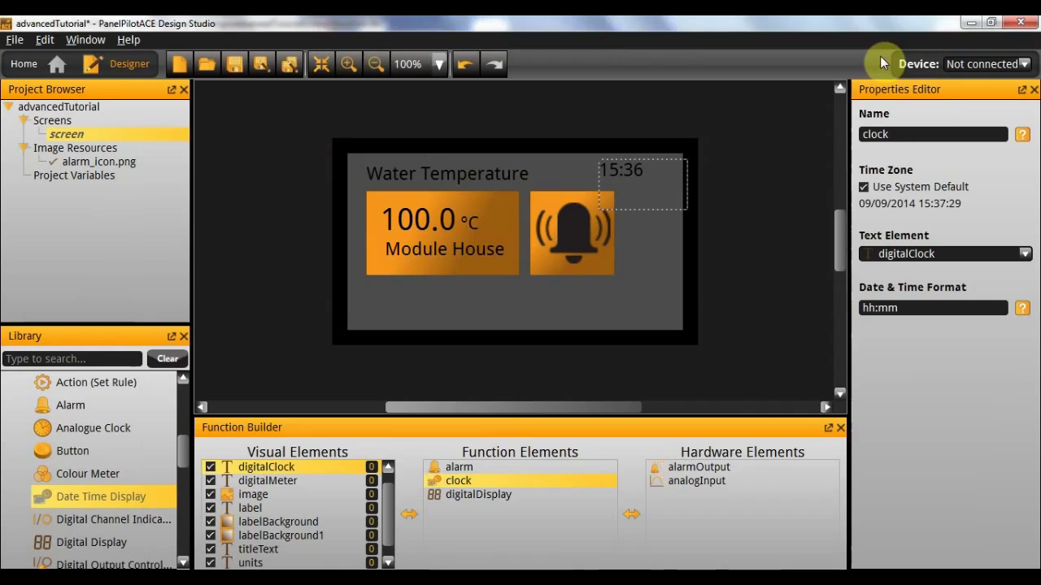
click(713, 236)
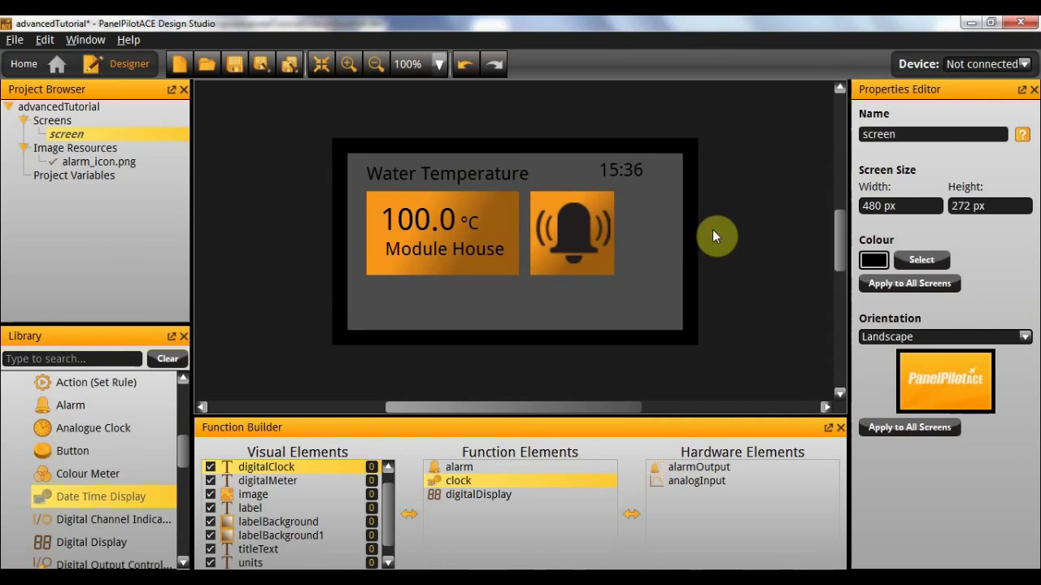